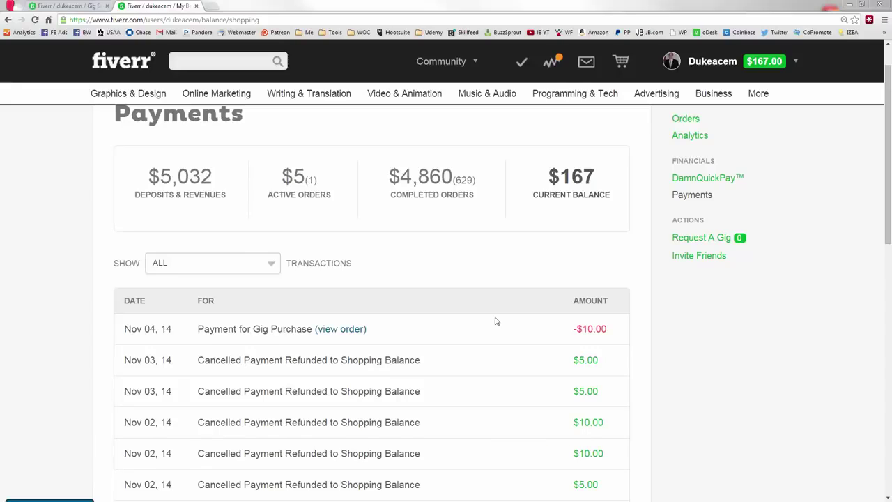
# Hide the bookmarks bar, switch to the Buyer Requests page and open My Gigs in a new tab
pyautogui.hotkey('ctrl', 'shift', 'b')
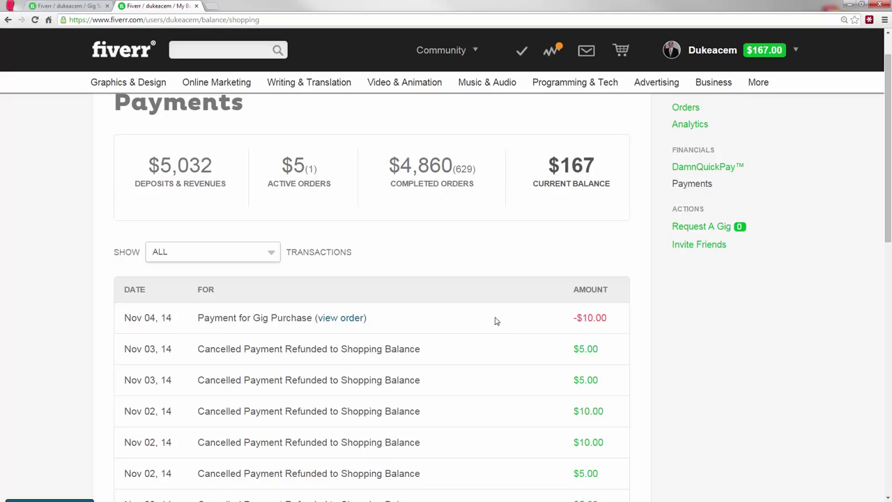
pyautogui.click(67, 6)
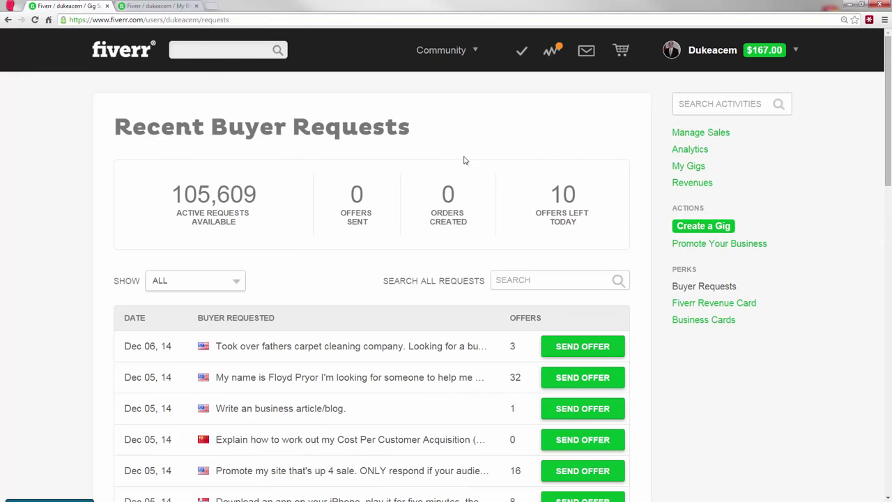
pyautogui.click(730, 55)
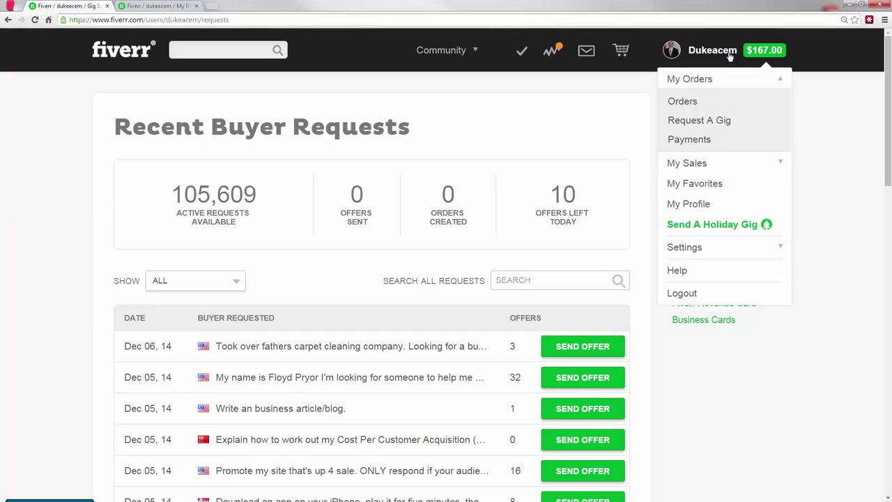
pyautogui.click(697, 169)
pyautogui.rightClick(693, 122)
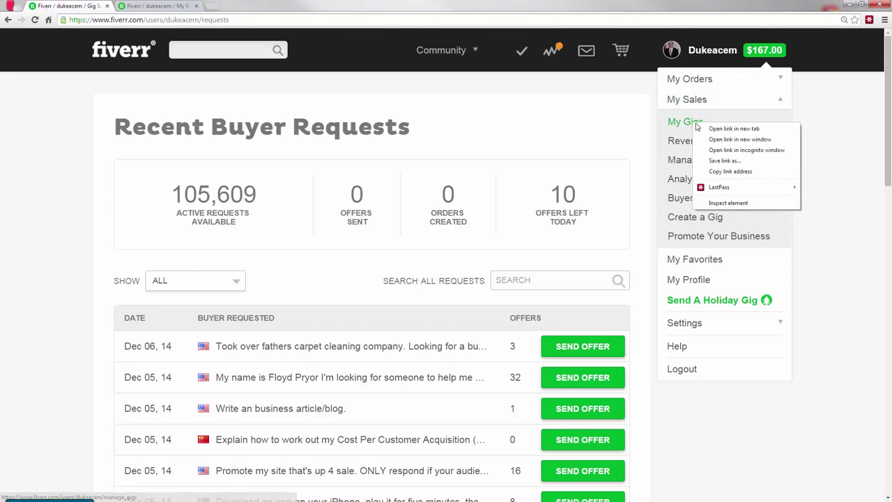
pyautogui.click(725, 128)
pyautogui.click(182, 5)
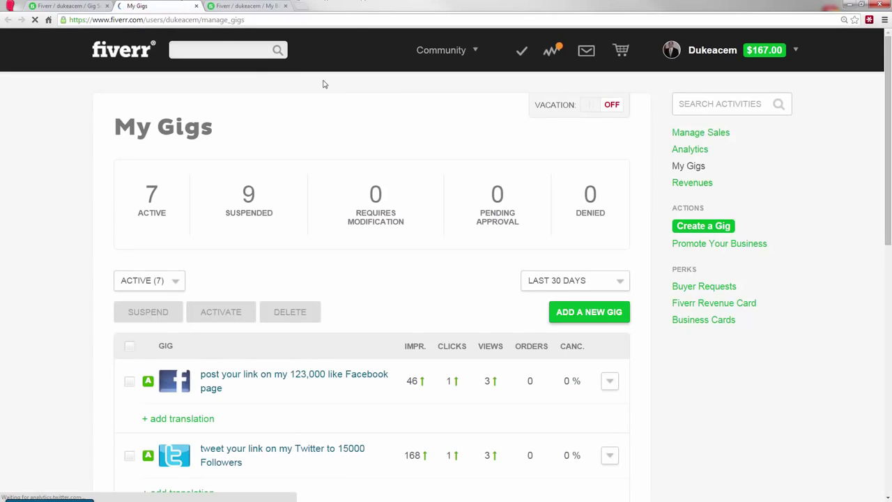
# Open the sales analytics and examine the order figures, reviews, rating, world map and progress toward the next seller level
pyautogui.click(696, 152)
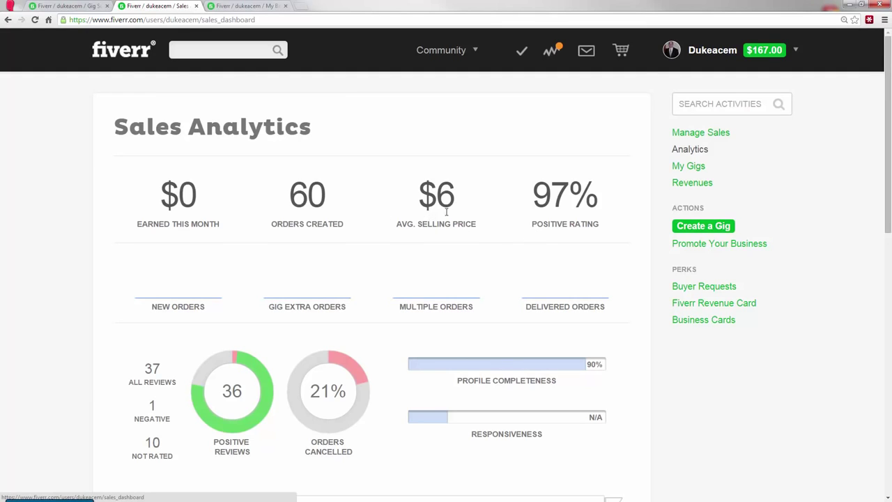
pyautogui.scroll(-2, 446, 212)
pyautogui.scroll(-2, 249, 258)
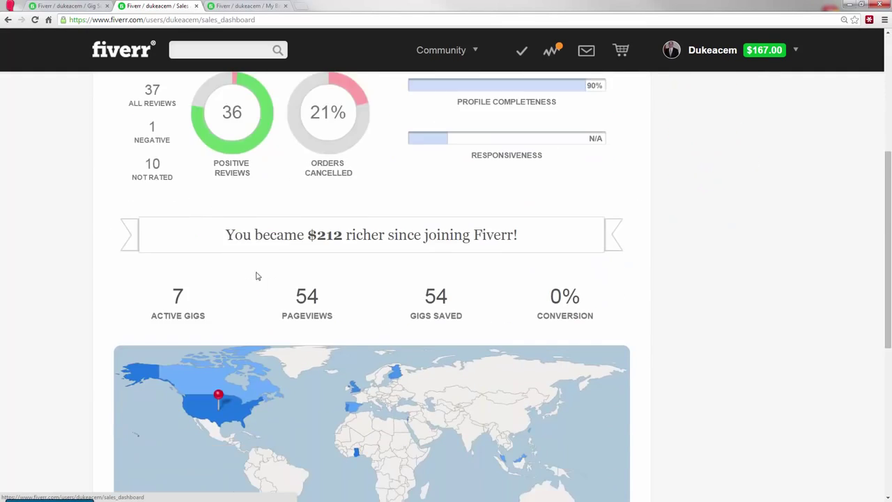
pyautogui.scroll(3, 255, 272)
pyautogui.scroll(2, 599, 263)
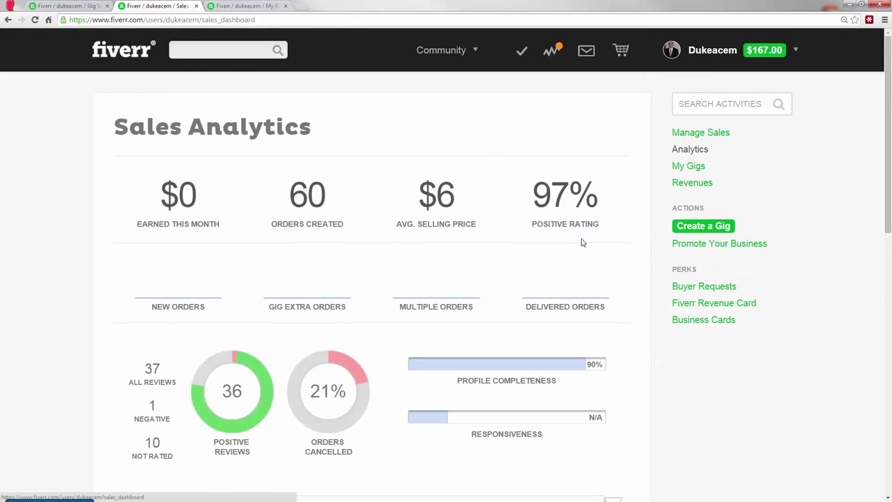
pyautogui.scroll(-2, 582, 249)
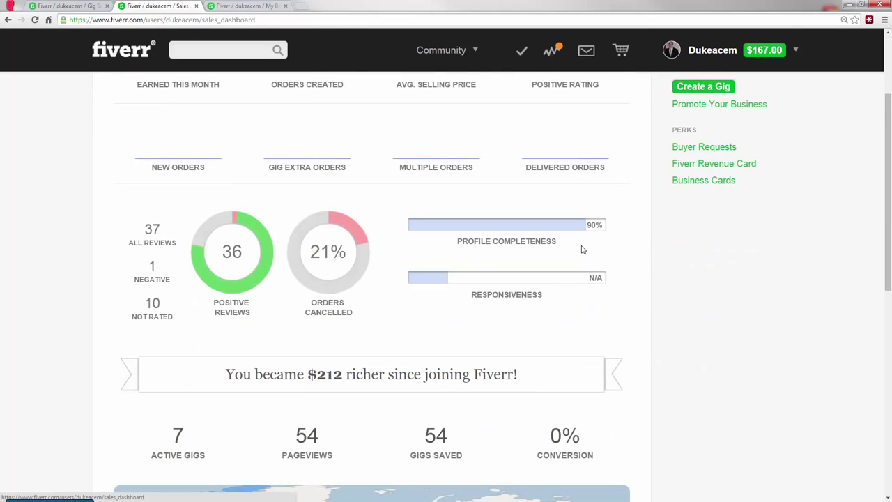
pyautogui.scroll(-3, 583, 249)
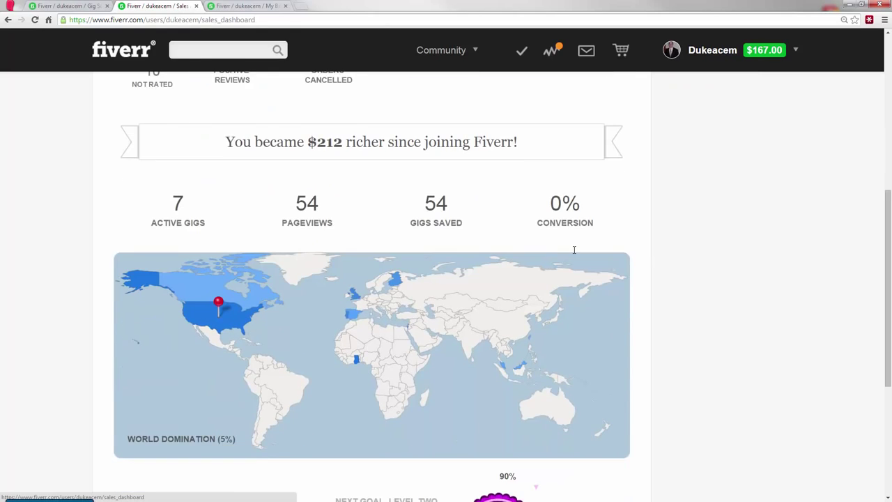
pyautogui.scroll(-3, 570, 252)
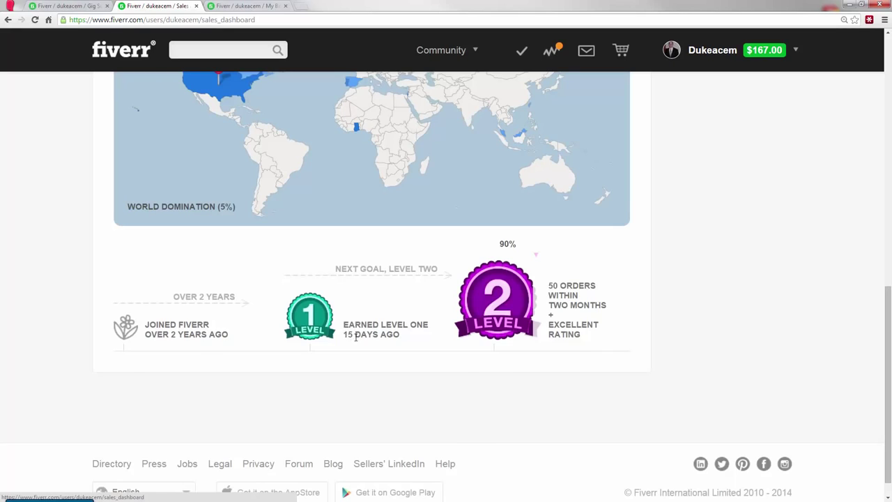
pyautogui.scroll(3, 358, 341)
pyautogui.scroll(4, 358, 342)
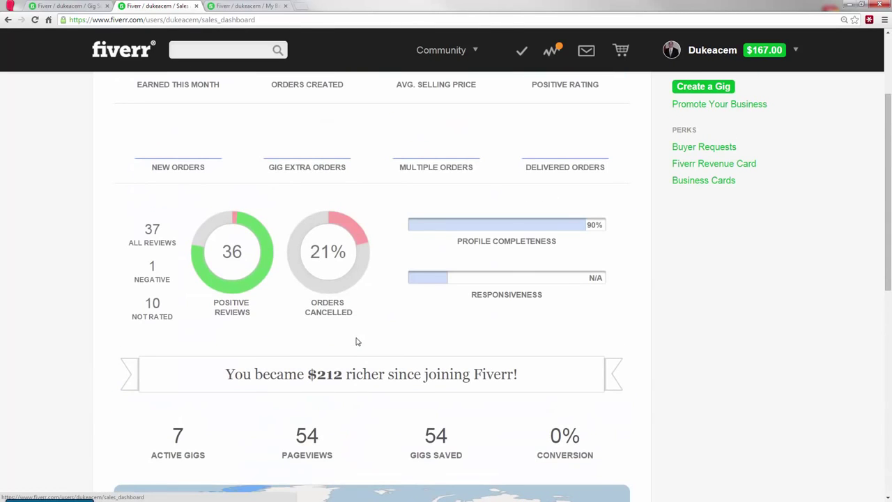
pyautogui.scroll(2, 356, 341)
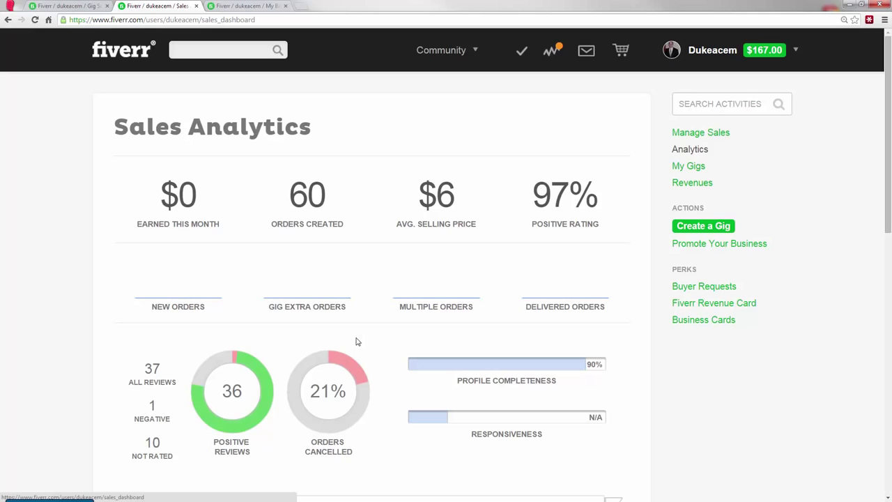
# Revisit the Buyer Requests, Sales Analytics and Payments pages, and check the balance summary on Payments
pyautogui.click(69, 6)
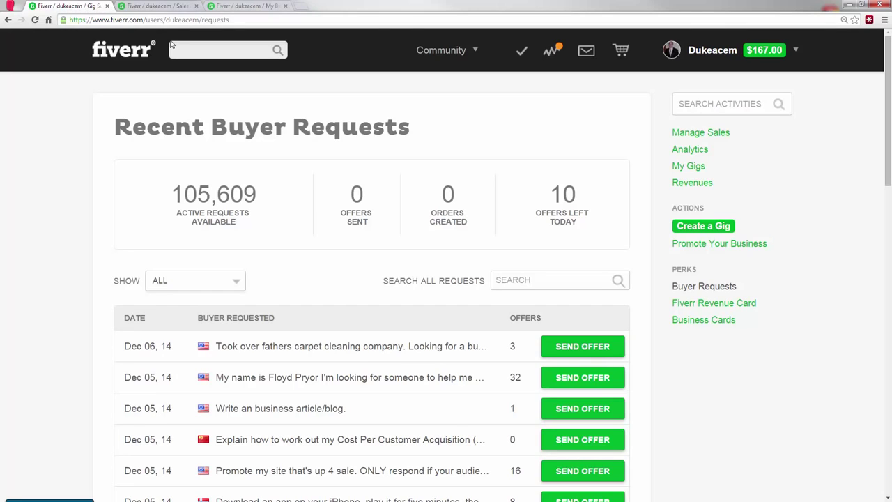
pyautogui.click(175, 6)
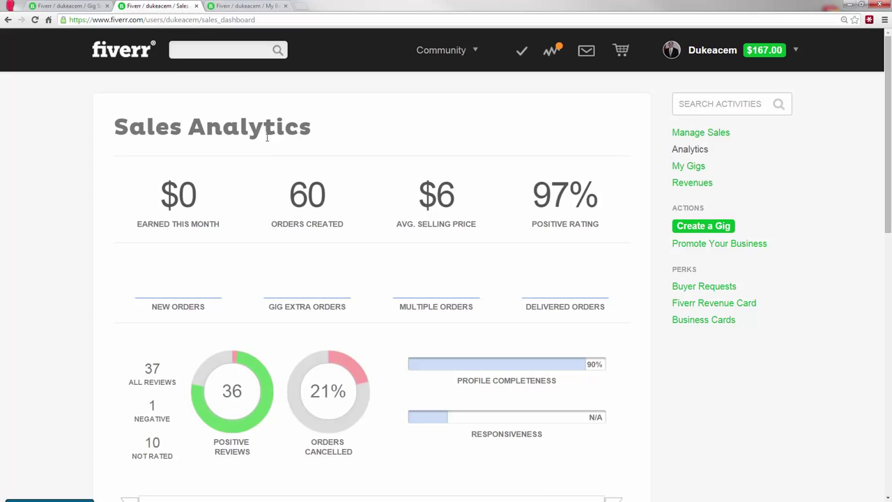
pyautogui.click(238, 6)
pyautogui.scroll(1, 204, 181)
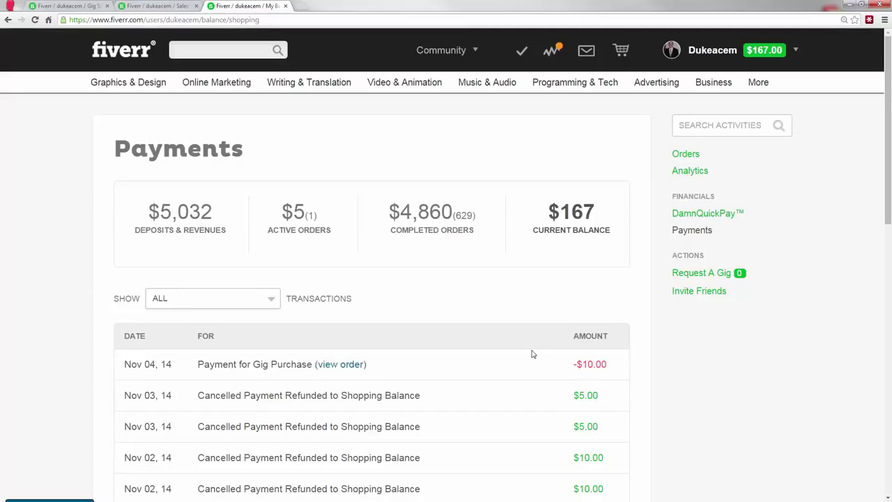
# Open the offer form for the buyer request about downloading and reviewing an iPhone app, and copy the full request text
pyautogui.click(64, 6)
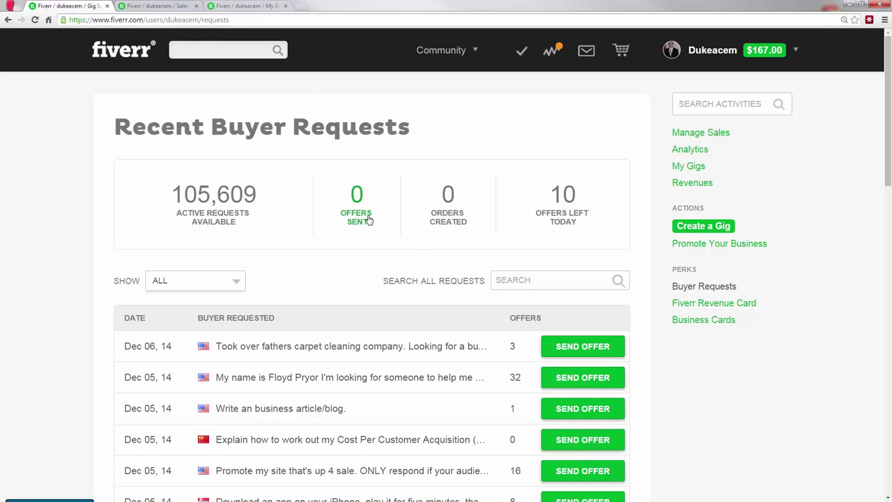
pyautogui.scroll(-2, 336, 258)
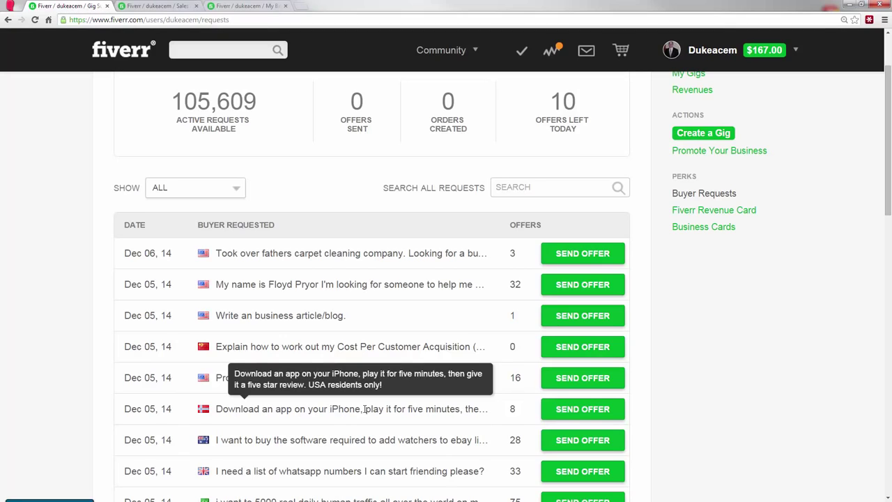
pyautogui.click(573, 415)
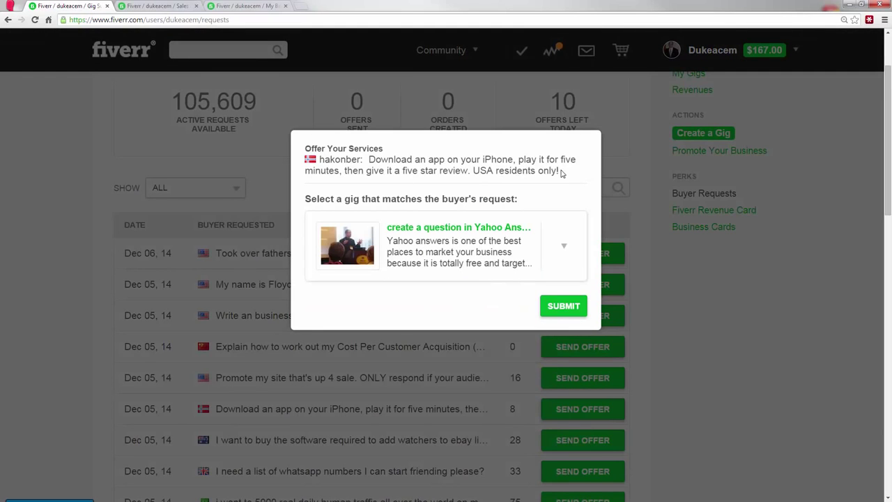
pyautogui.moveTo(560, 170); pyautogui.dragTo(462, 171)
pyautogui.moveTo(372, 159); pyautogui.dragTo(368, 159)
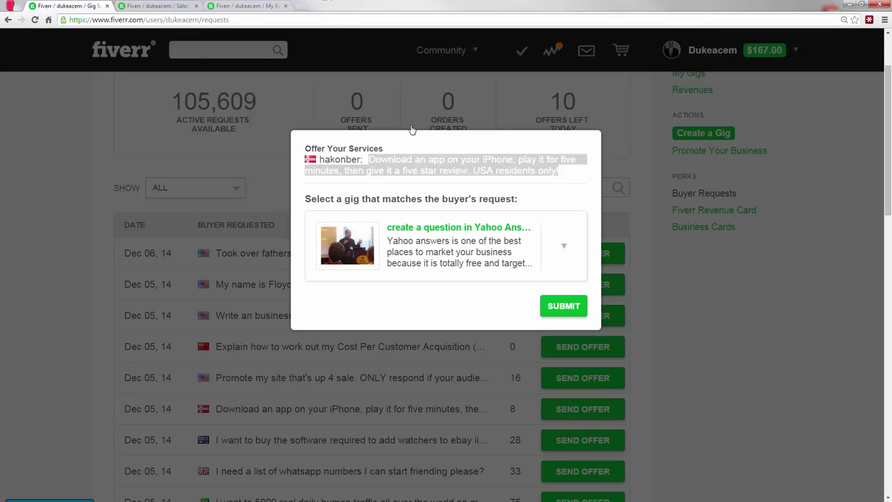
pyautogui.click(542, 173)
pyautogui.moveTo(558, 172); pyautogui.dragTo(371, 156)
# Close the Payments page and open My Gigs in place of the Sales Analytics page
pyautogui.click(252, 5)
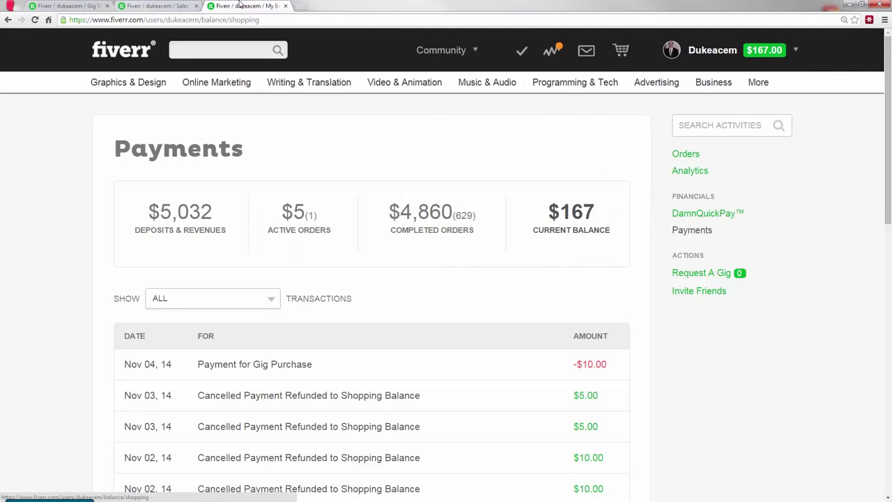
pyautogui.moveTo(134, 5); pyautogui.dragTo(104, 6)
pyautogui.click(105, 5)
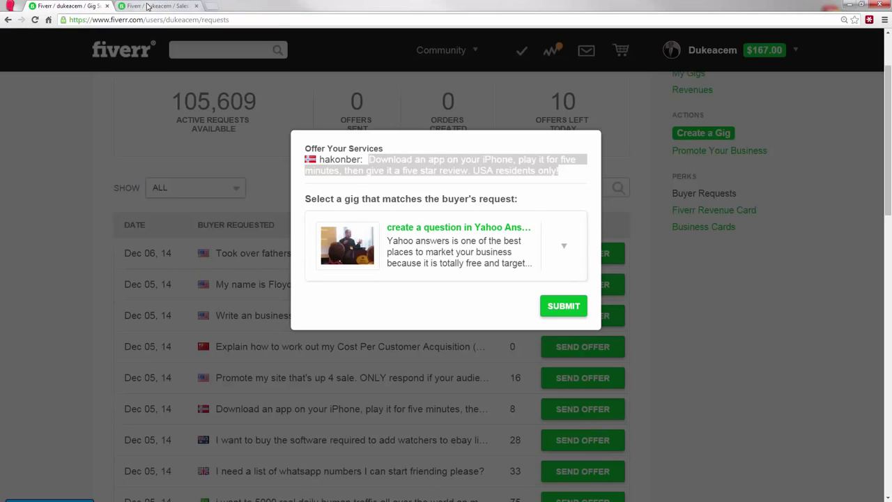
pyautogui.click(146, 6)
pyautogui.moveTo(756, 63)
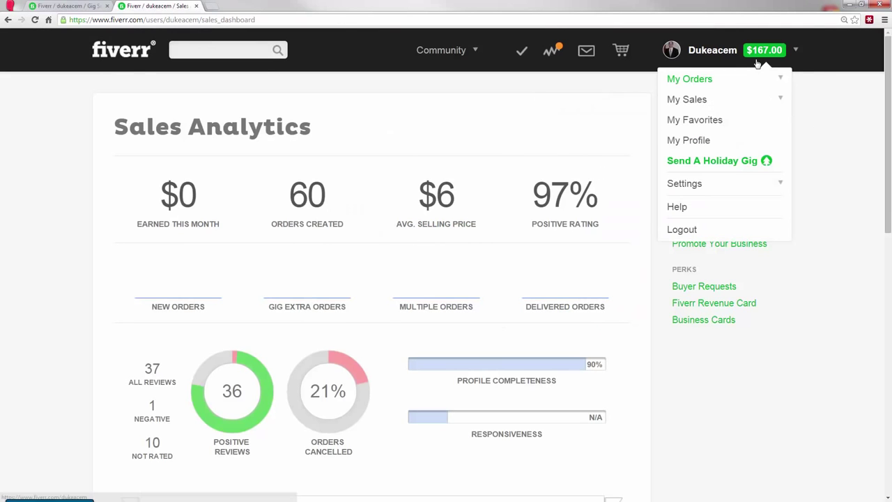
pyautogui.click(697, 99)
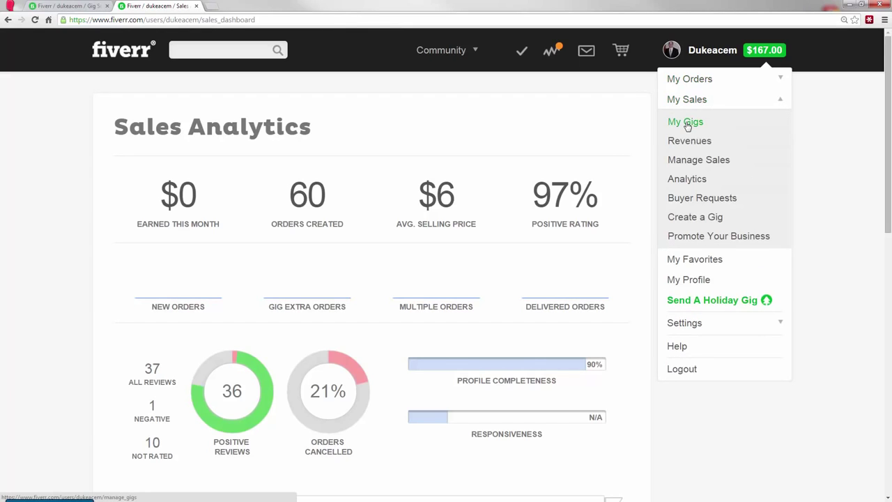
pyautogui.click(687, 123)
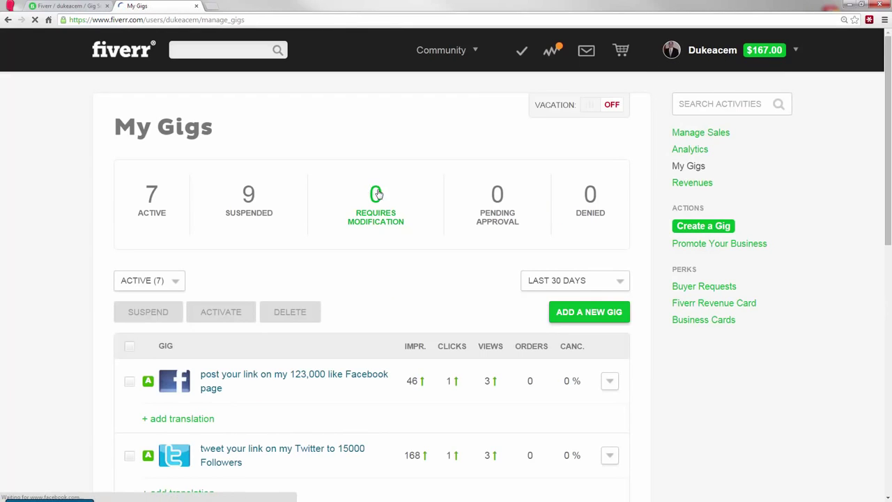
# Examine the active gigs with their impressions, clicks, views and orders for the last 30 days
pyautogui.scroll(-4, 449, 302)
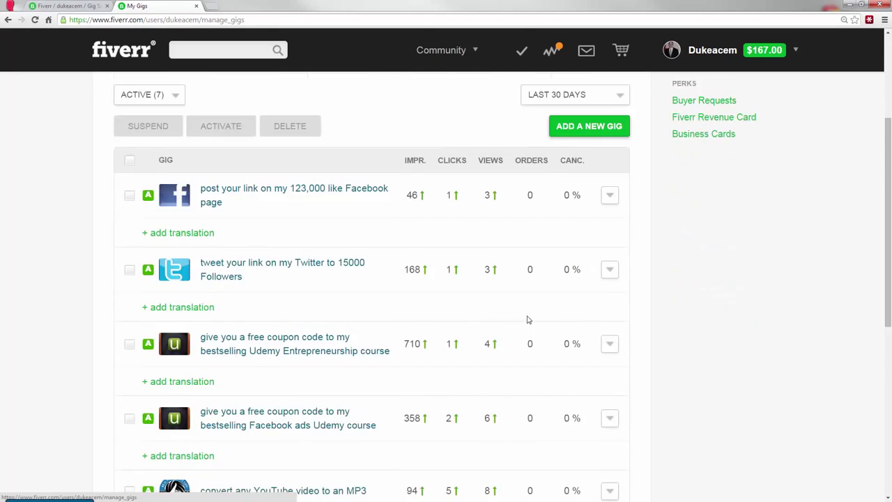
pyautogui.scroll(-1, 488, 324)
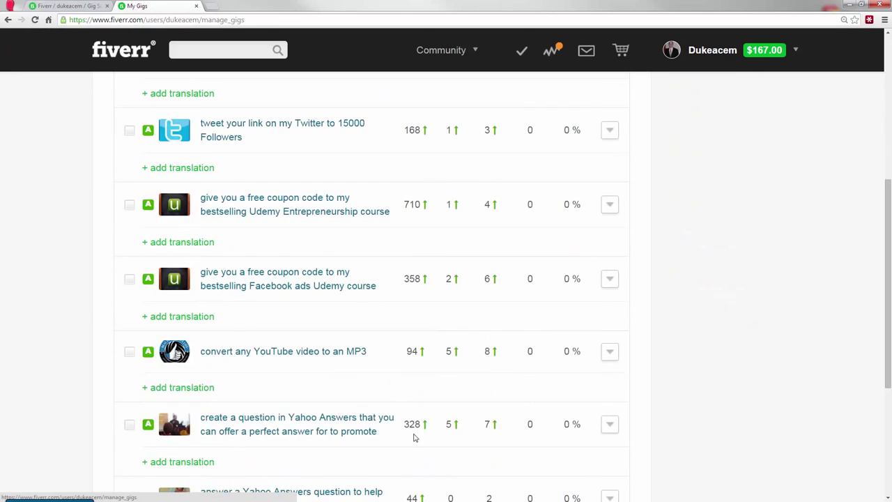
pyautogui.scroll(1, 417, 414)
pyautogui.scroll(-1, 462, 181)
pyautogui.scroll(3, 458, 418)
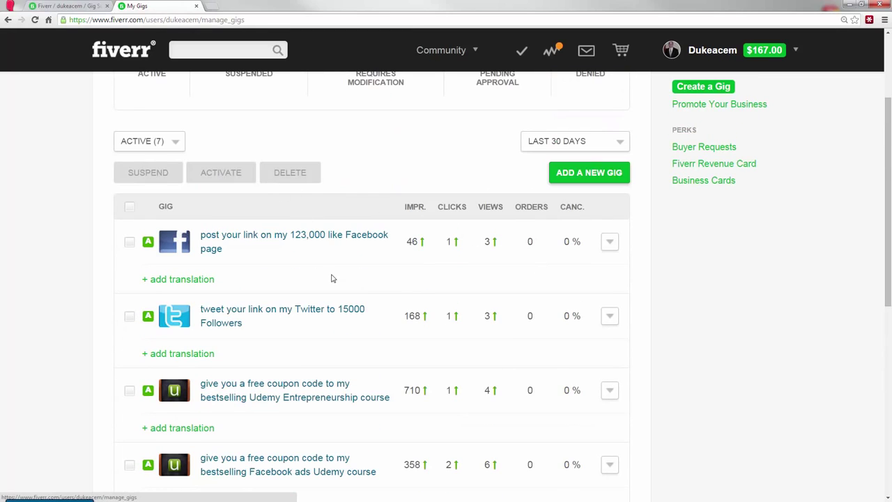
pyautogui.scroll(2, 404, 223)
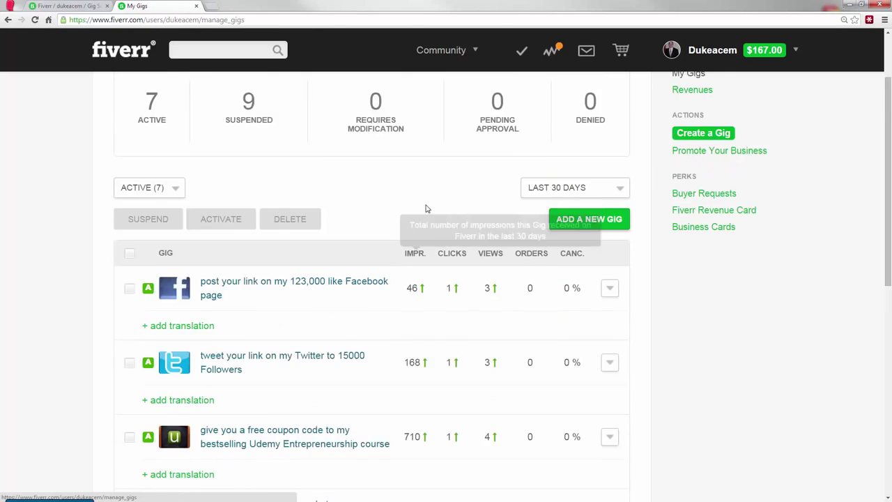
pyautogui.scroll(1, 680, 183)
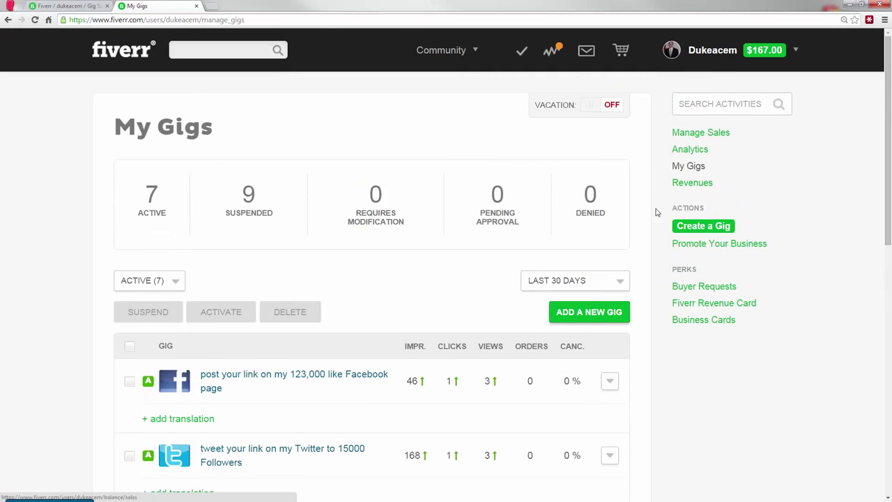
# Start a new gig and paste the copied iPhone app request text in as its title
pyautogui.click(714, 227)
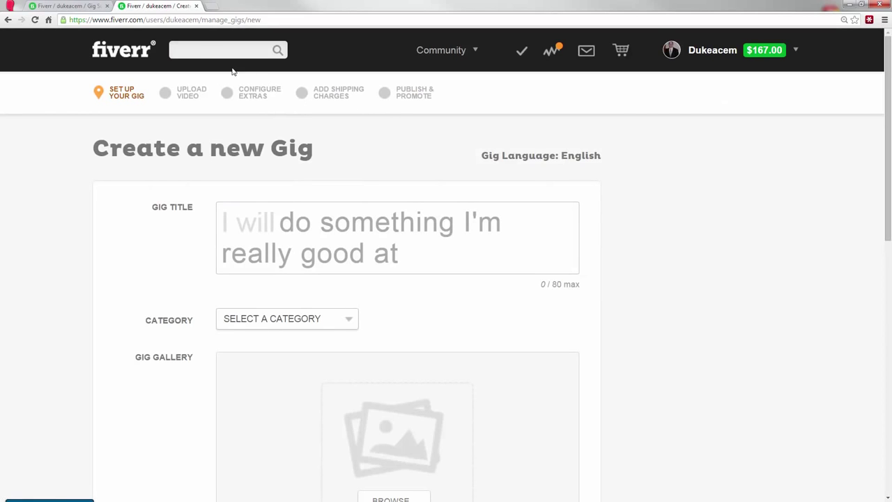
pyautogui.click(82, 6)
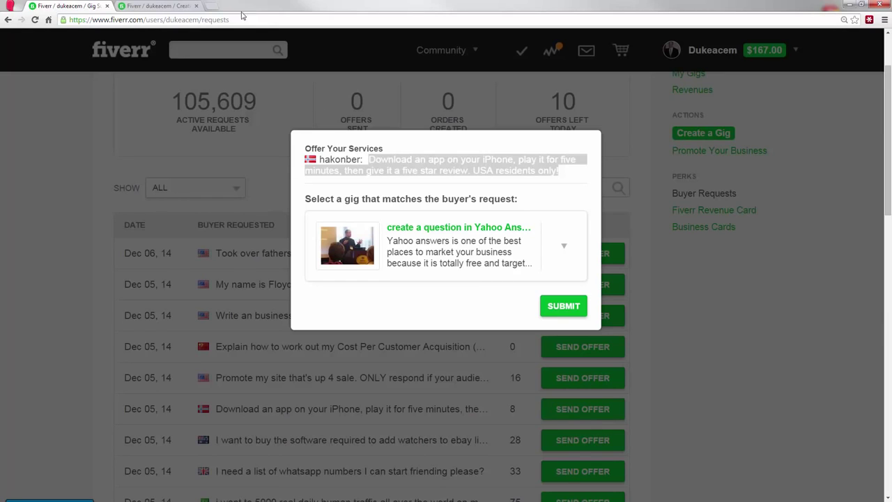
pyautogui.hotkey('ctrl', 'Tab')
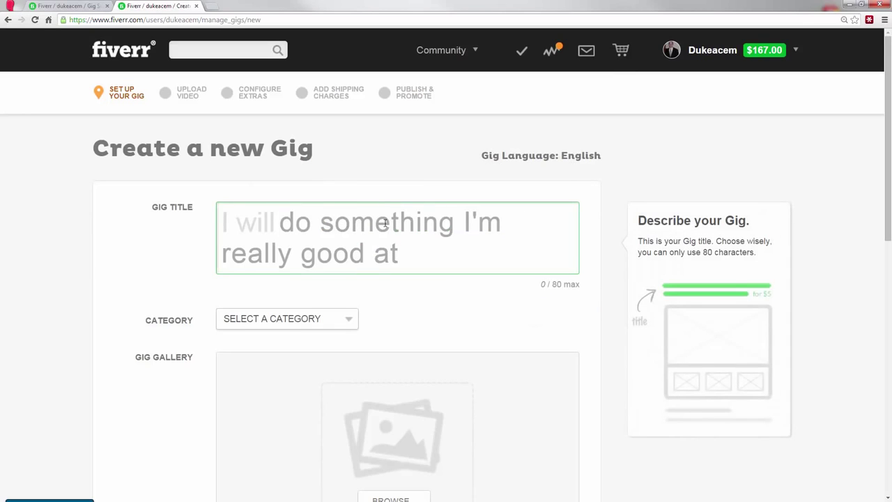
pyautogui.hotkey('ctrl', 'v')
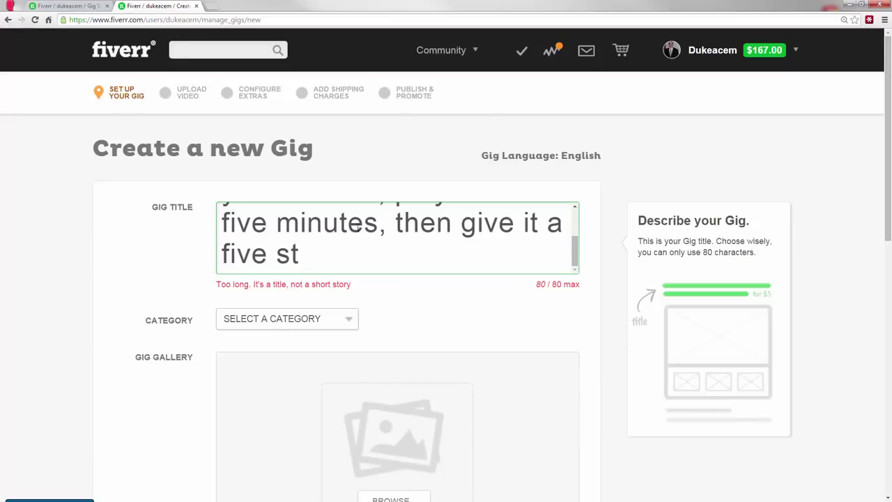
# Remove the commas after "minutes" and "iPhone" from the gig title and make the first letter of "download" lowercase
pyautogui.click(380, 223)
pyautogui.press('BackSpace')
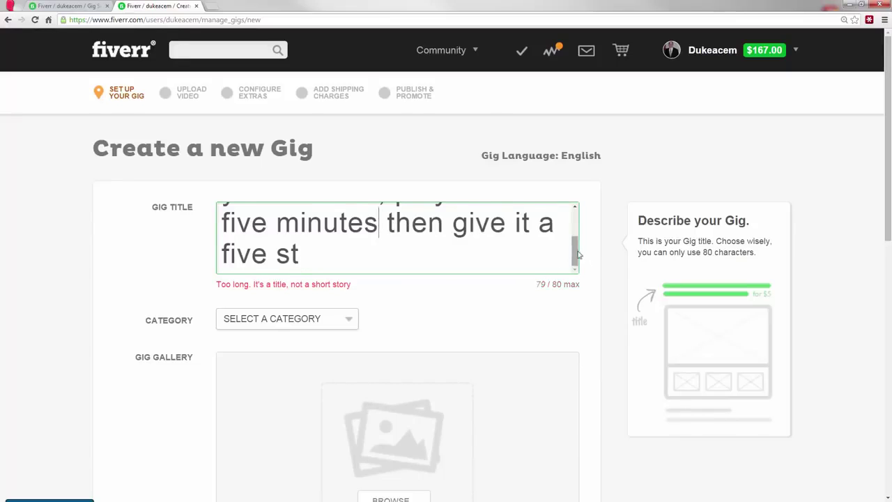
pyautogui.scroll(2, 576, 251)
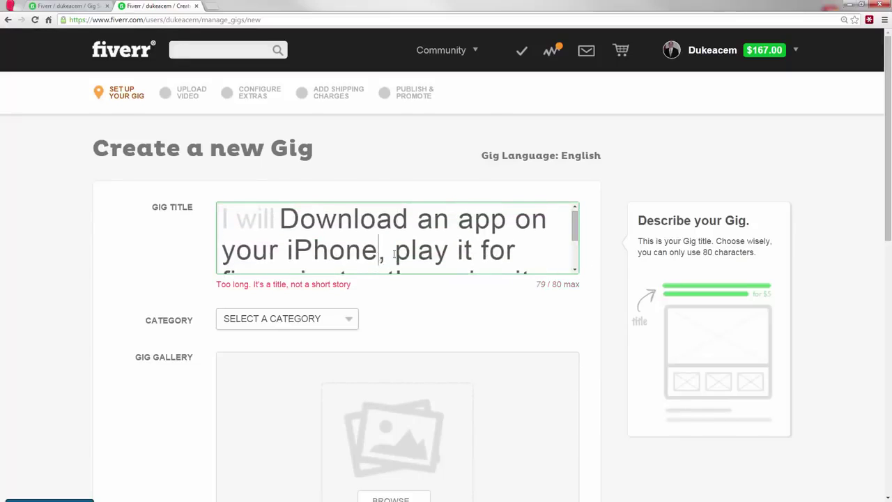
pyautogui.press('Delete')
pyautogui.click(296, 218)
pyautogui.press('BackSpace')
pyautogui.write('d')
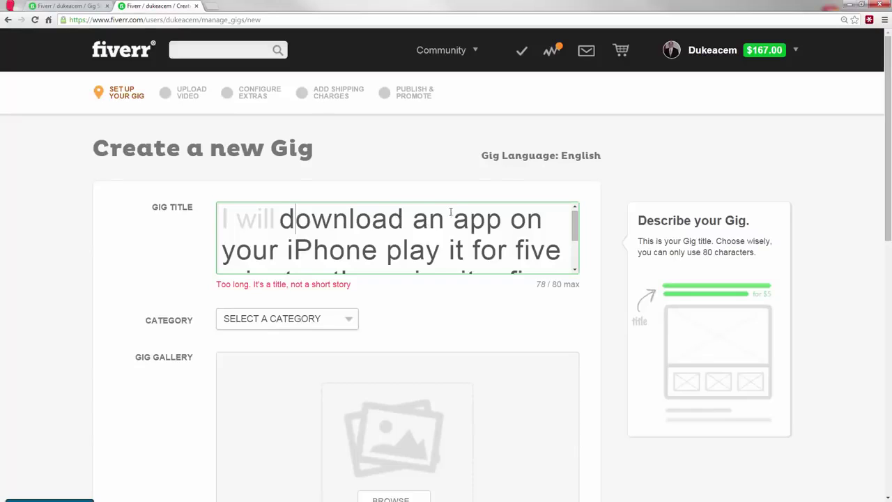
# Reword the start of the gig title to read "download an iPhone app play it for five minutes"
pyautogui.doubleClick(429, 219)
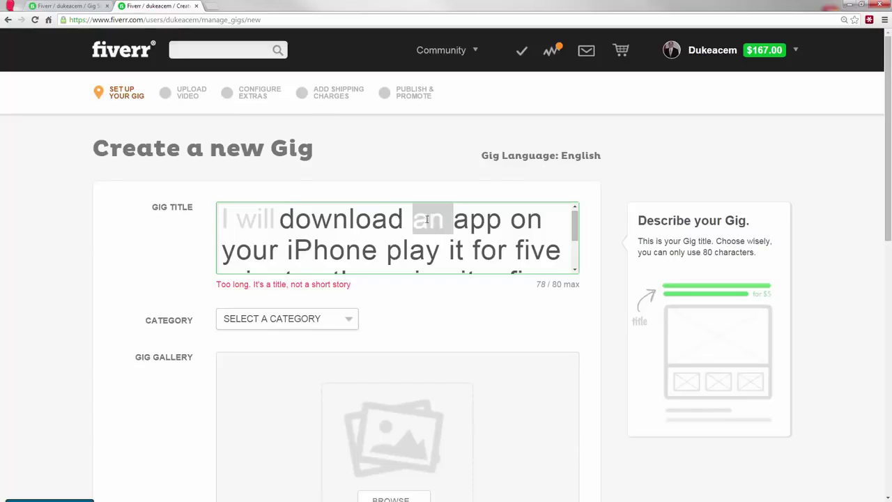
pyautogui.doubleClick(526, 219)
pyautogui.press('BackSpace')
pyautogui.keyDown('shift'); pyautogui.click(287, 245); pyautogui.keyUp('shift')
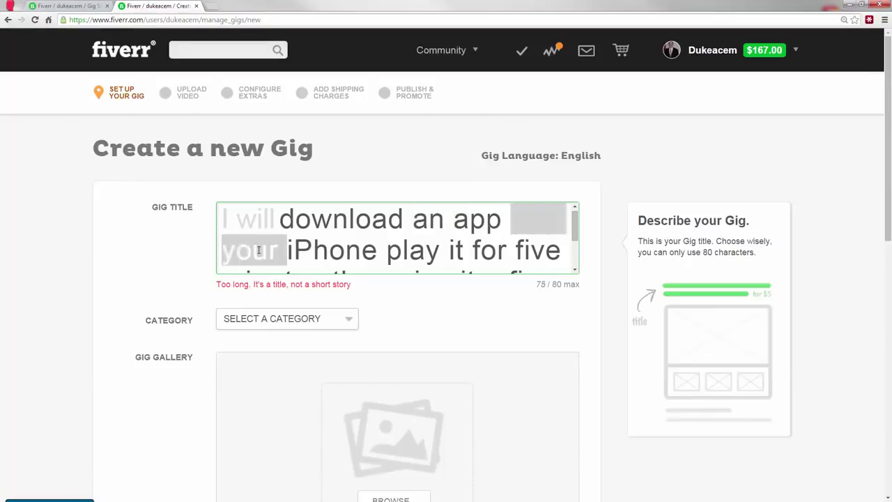
pyautogui.press('BackSpace')
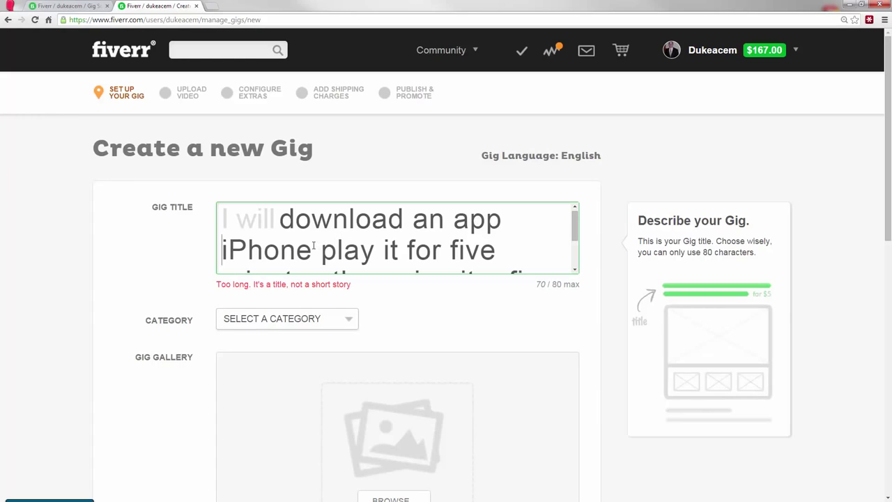
pyautogui.doubleClick(430, 220)
pyautogui.click(460, 225)
pyautogui.doubleClick(460, 225)
pyautogui.press('BackSpace')
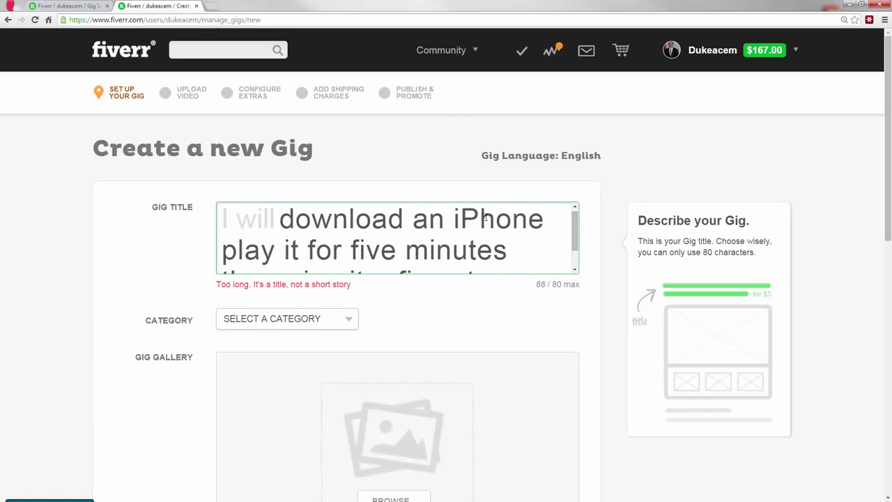
pyautogui.write('app')
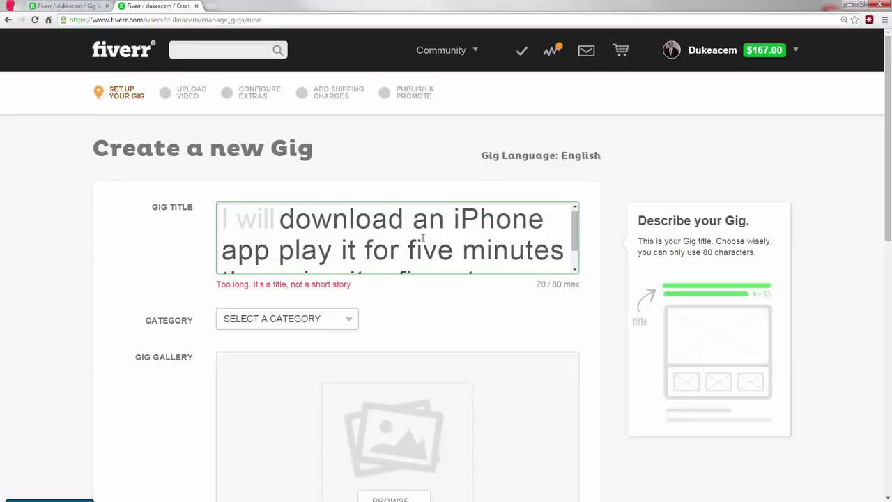
# Replace the gig title's ending after "then" with "rate 5 stars" and read through the whole title
pyautogui.scroll(-1, 574, 237)
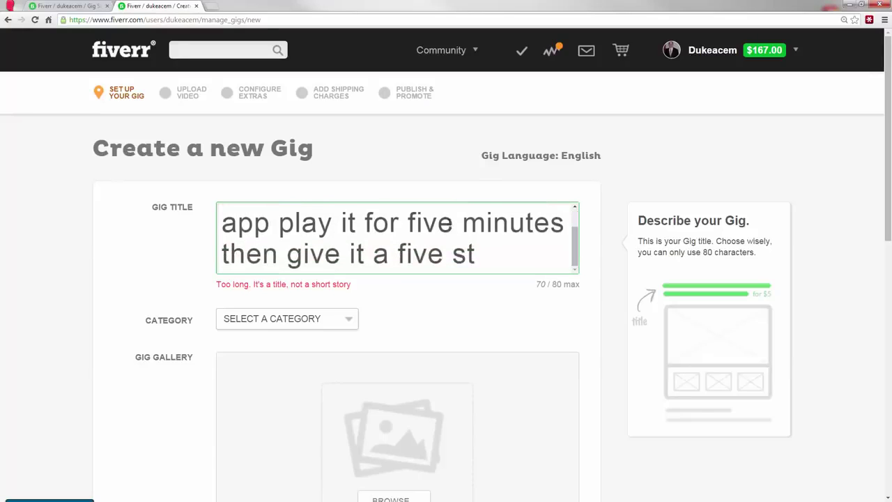
pyautogui.moveTo(499, 255); pyautogui.dragTo(291, 258)
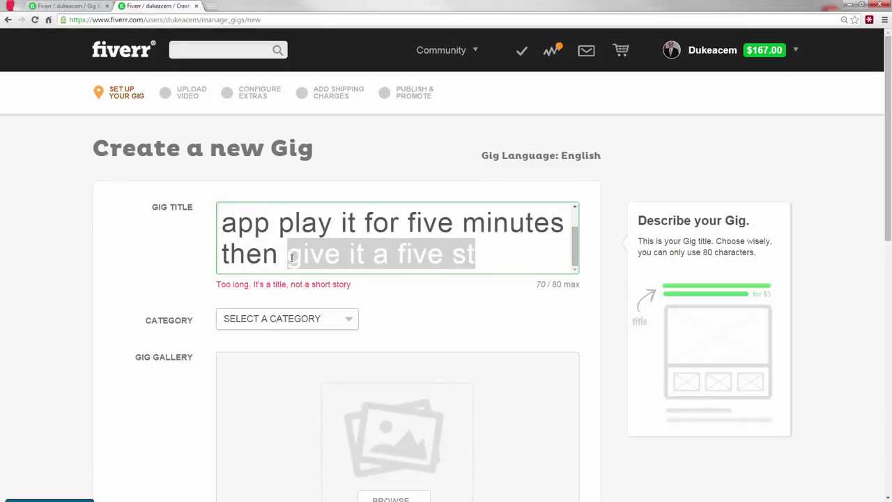
pyautogui.write('rate 5 stars')
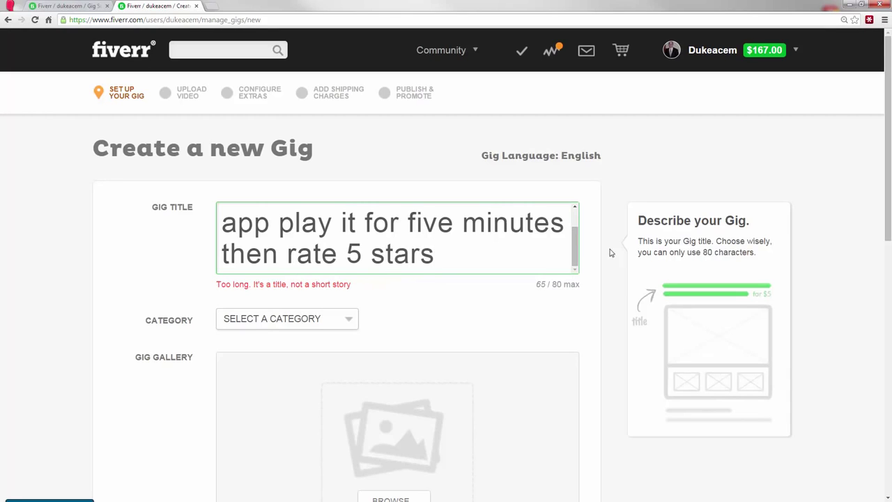
pyautogui.scroll(-3, 509, 253)
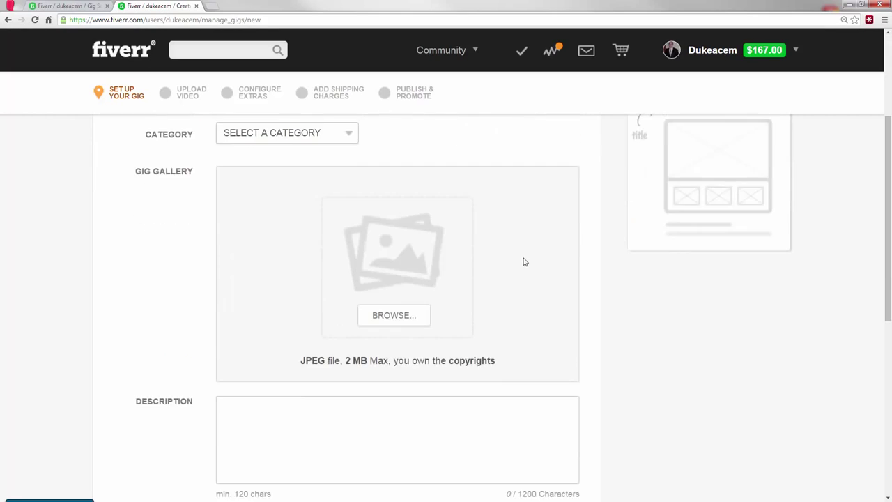
pyautogui.scroll(3, 524, 262)
pyautogui.scroll(1, 575, 214)
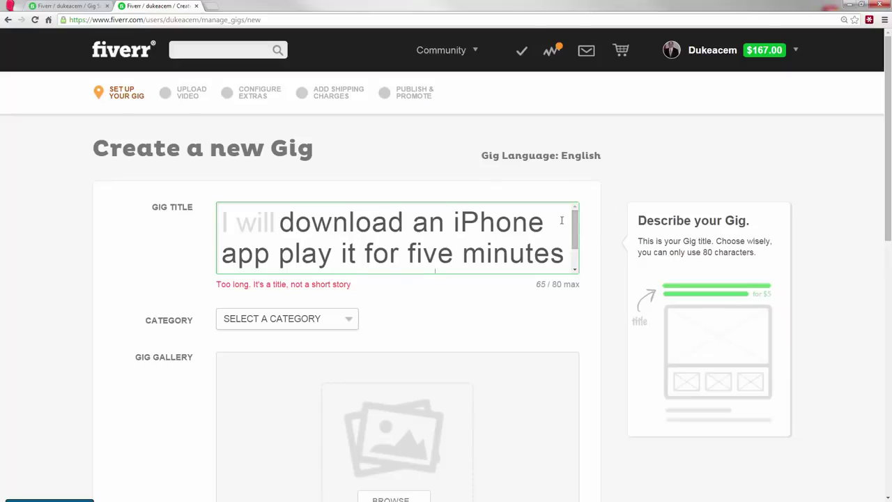
pyautogui.scroll(-1, 575, 230)
pyautogui.scroll(2, 575, 242)
pyautogui.moveTo(578, 224); pyautogui.dragTo(575, 251)
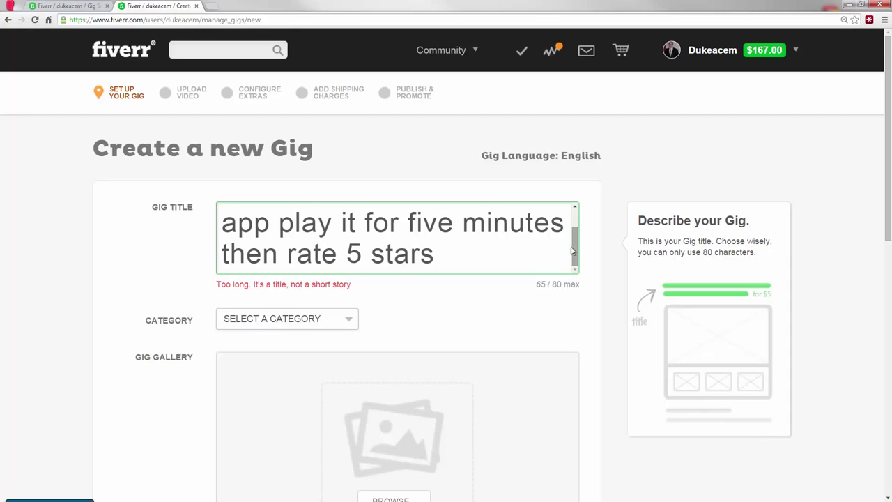
# Set the gig category to Online Marketing and look through its subcategories
pyautogui.scroll(-1, 419, 250)
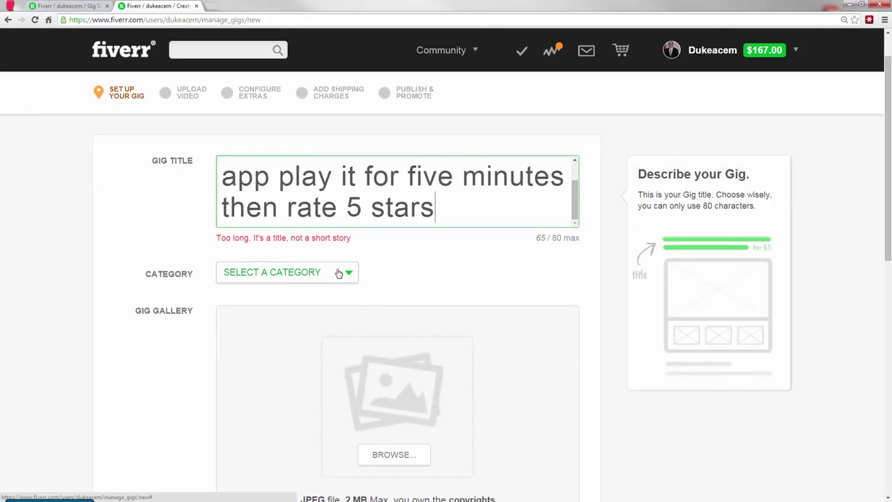
pyautogui.click(339, 272)
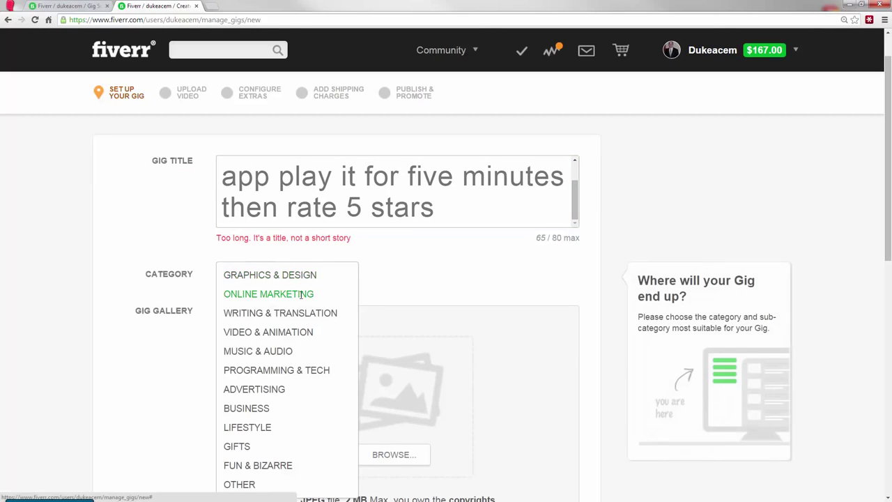
pyautogui.scroll(-1, 292, 296)
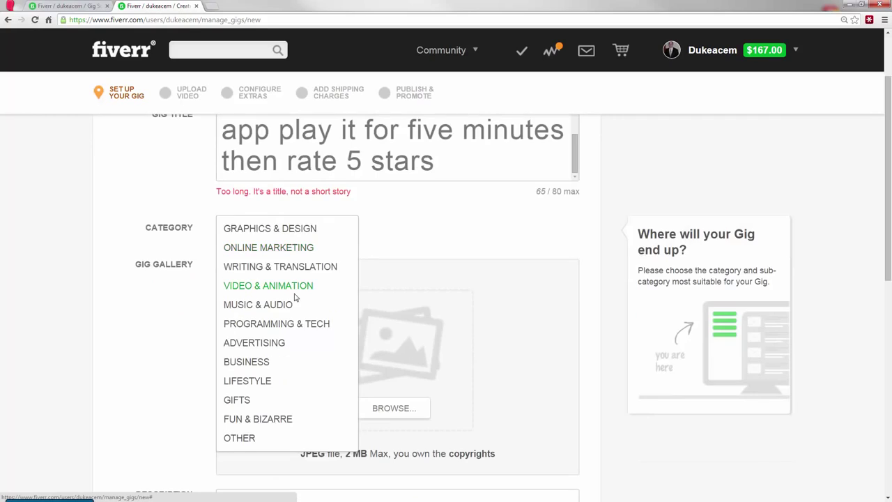
pyautogui.click(291, 255)
pyautogui.click(438, 228)
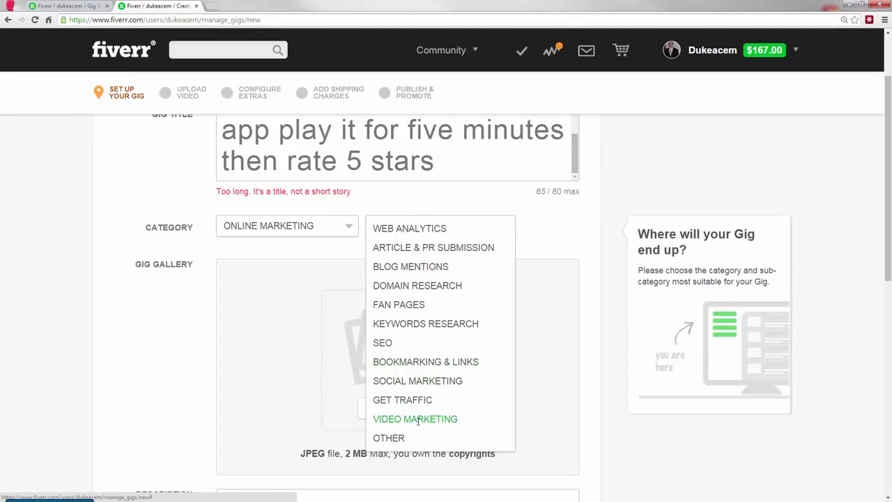
# Change the gig category to Advertising and look through its subcategories without choosing one
pyautogui.click(315, 229)
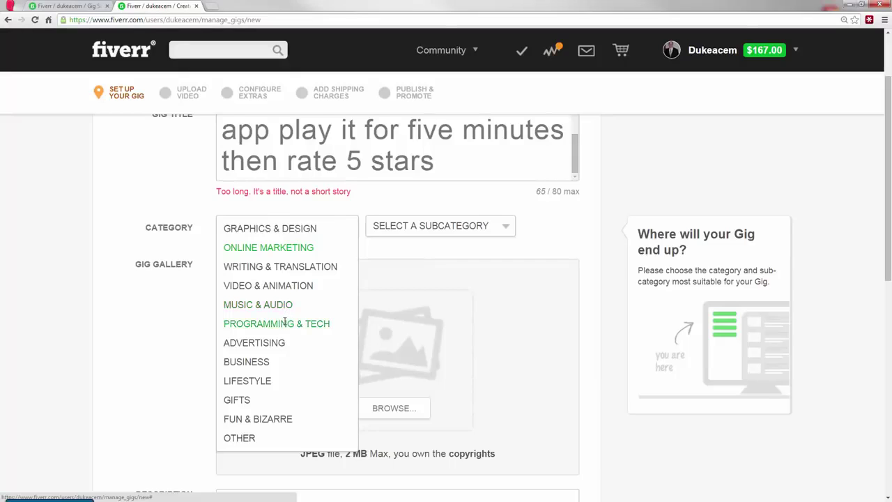
pyautogui.click(272, 341)
pyautogui.click(404, 230)
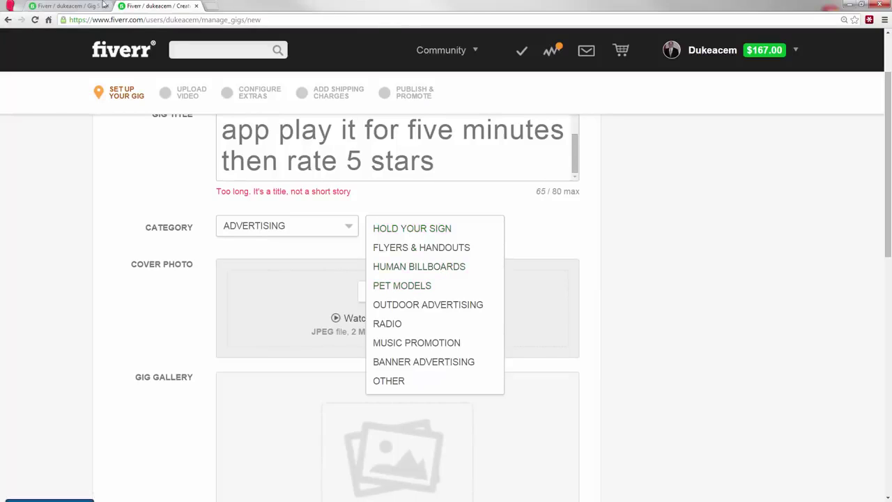
pyautogui.click(634, 141)
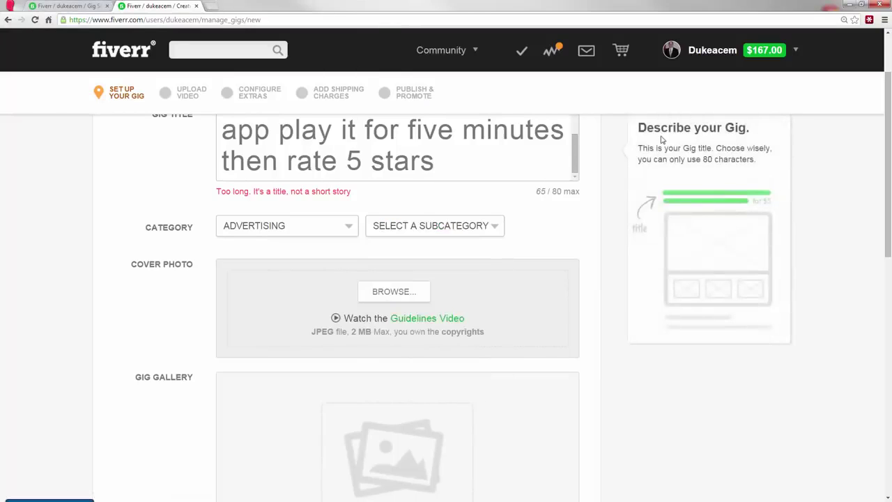
# Open the Fiverr home page in a new tab, search for "download iphone app" and look over the results
pyautogui.click(213, 6)
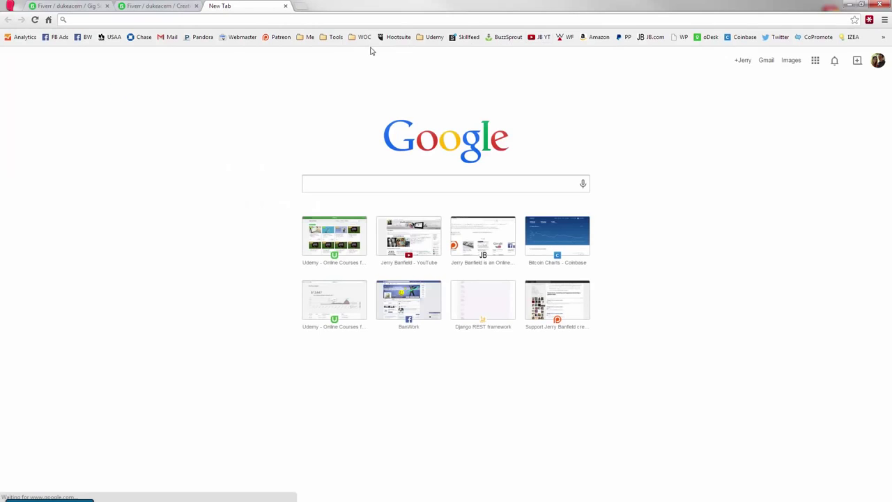
pyautogui.write('fiv')
pyautogui.press('Return')
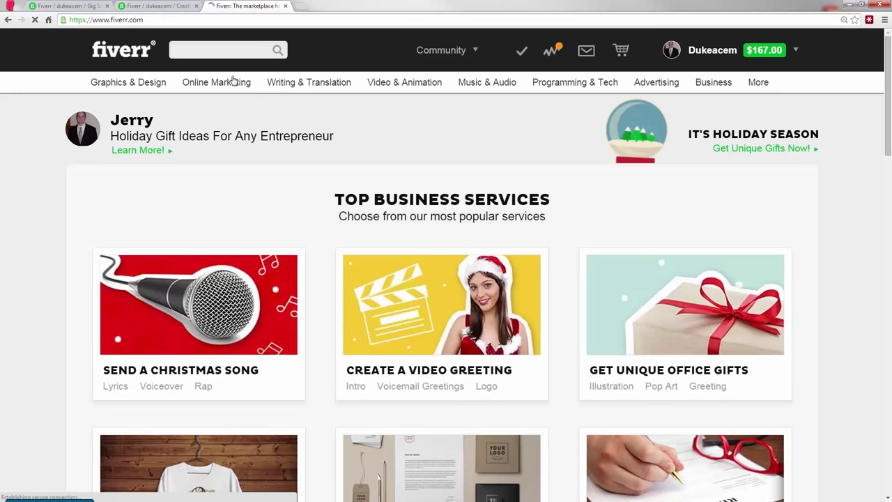
pyautogui.click(191, 55)
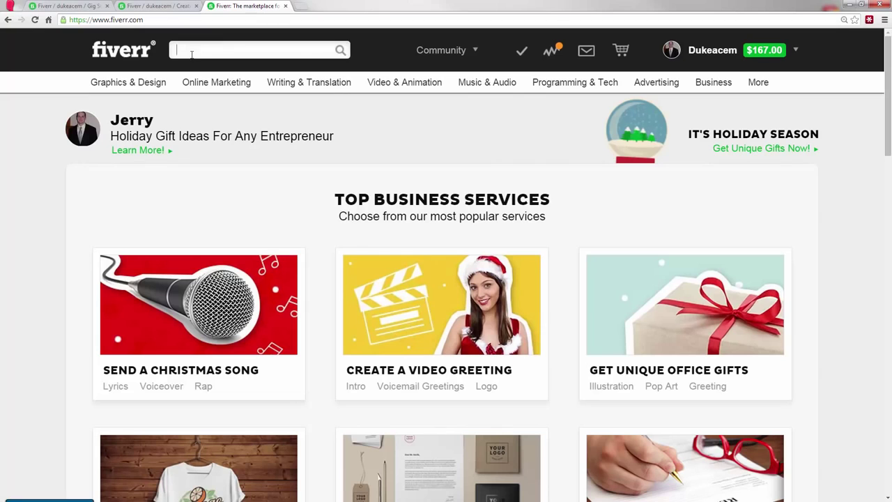
pyautogui.write('download')
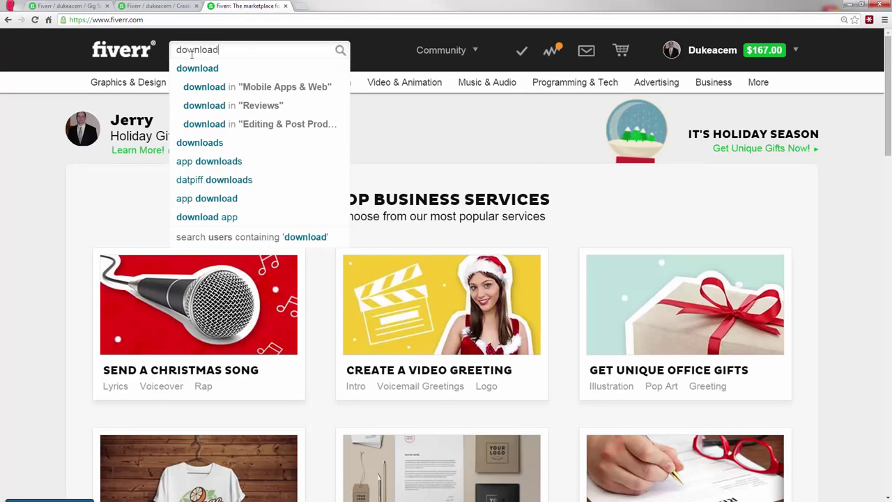
pyautogui.write(' iphone app')
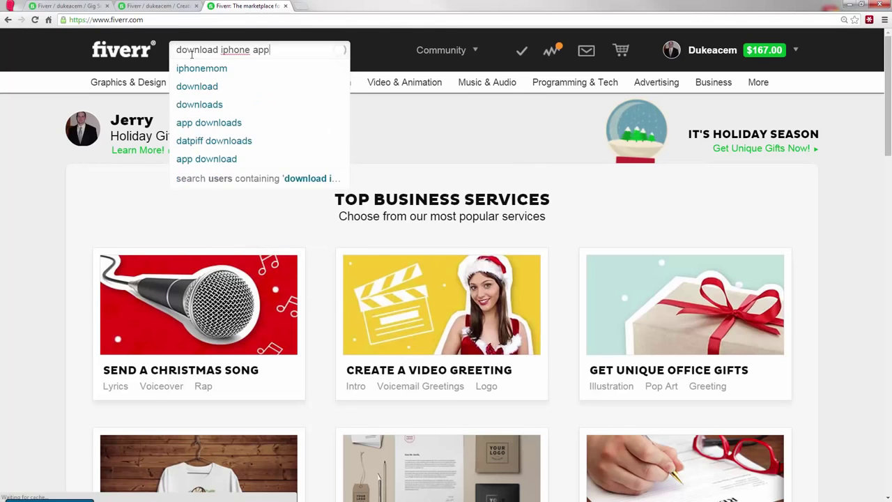
pyautogui.press('Return')
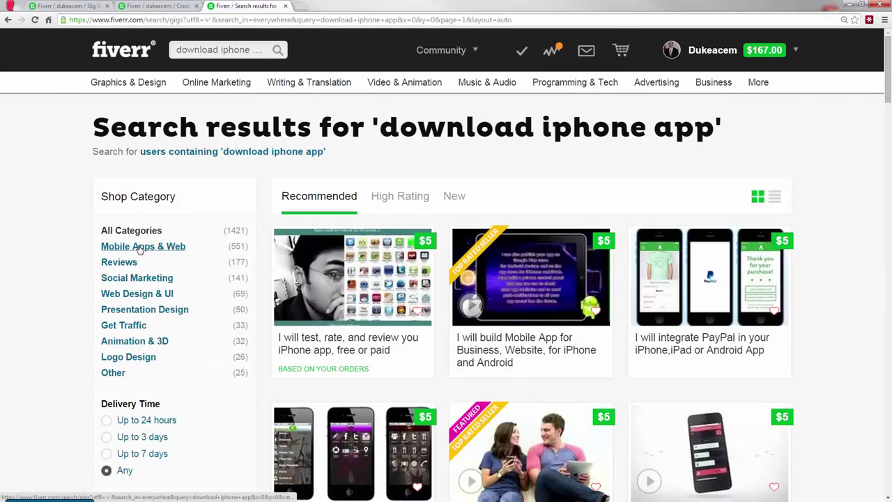
pyautogui.scroll(-2, 184, 240)
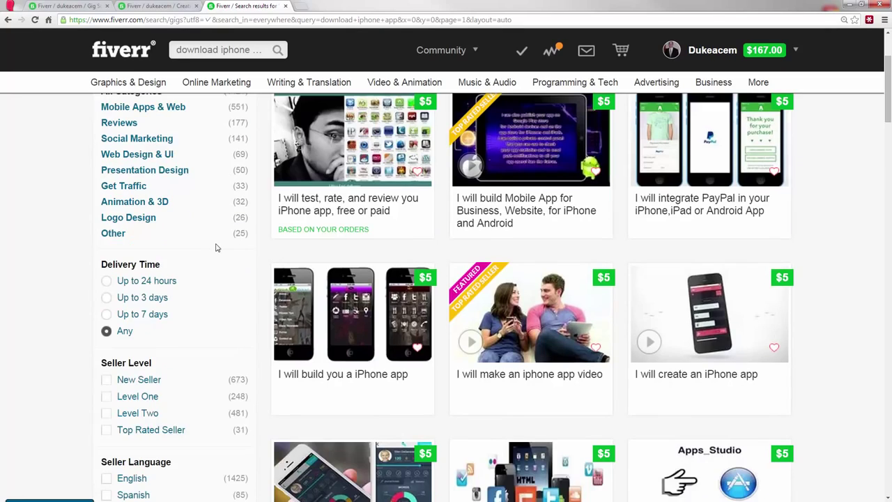
# Compare the new gig's category options with the shop categories listed for the "download iphone app" search
pyautogui.click(152, 6)
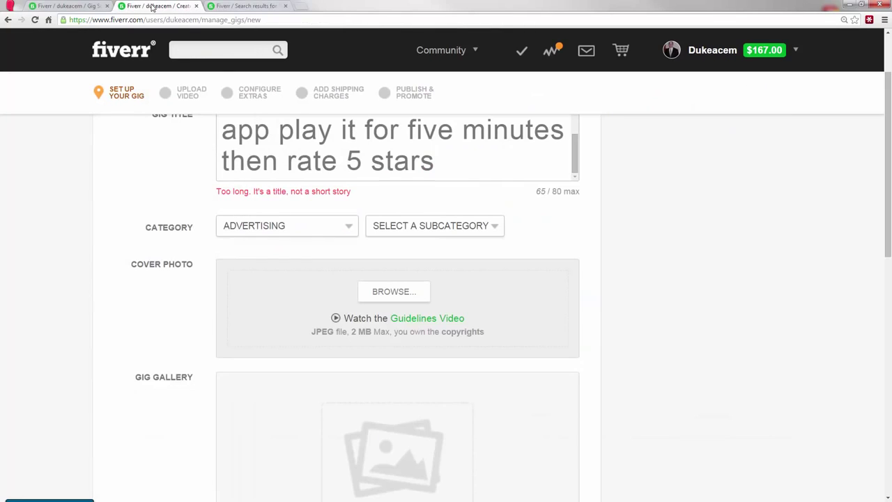
pyautogui.click(311, 227)
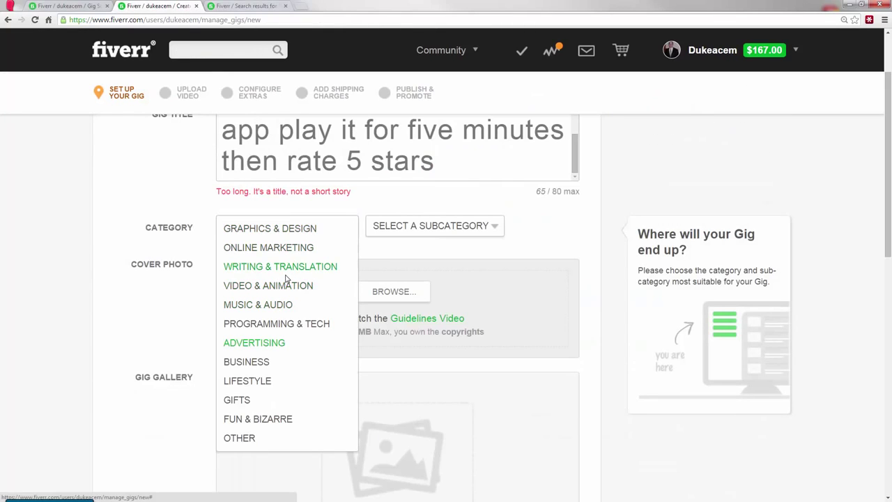
pyautogui.click(251, 6)
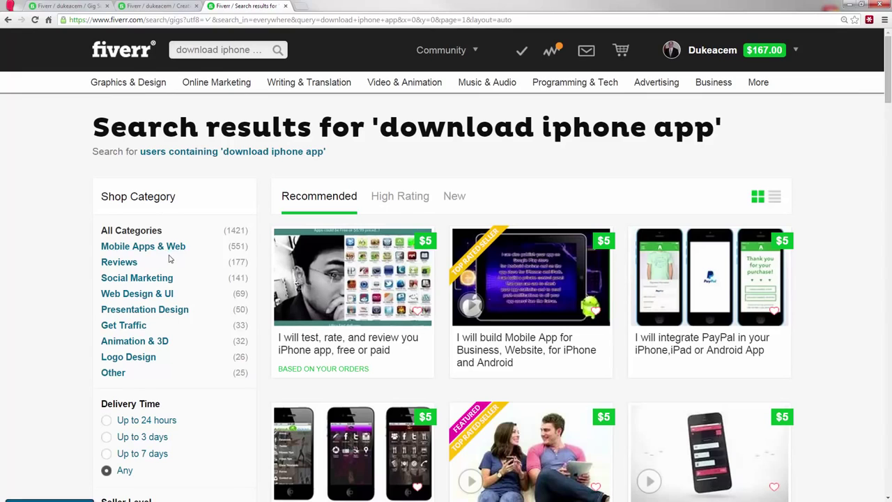
# Filter the "download iphone app" results by the Mobile Apps & Web category, look them over, and return to the new gig form
pyautogui.click(165, 249)
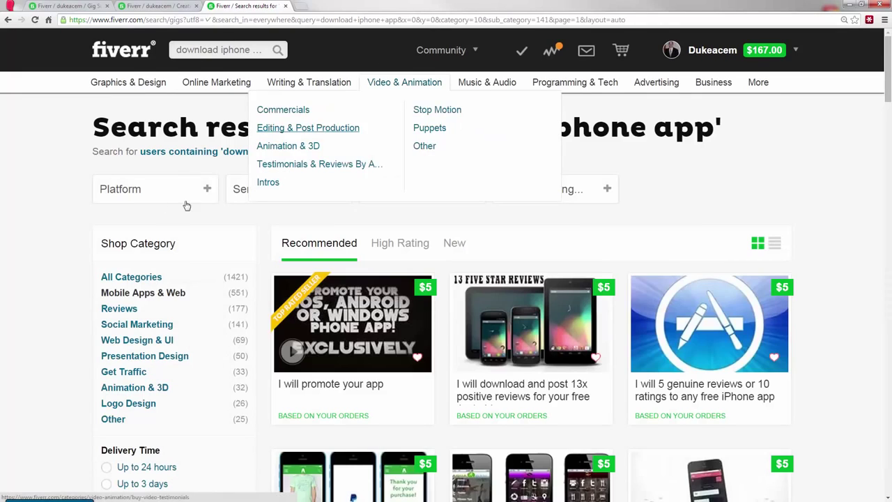
pyautogui.scroll(-1, 215, 217)
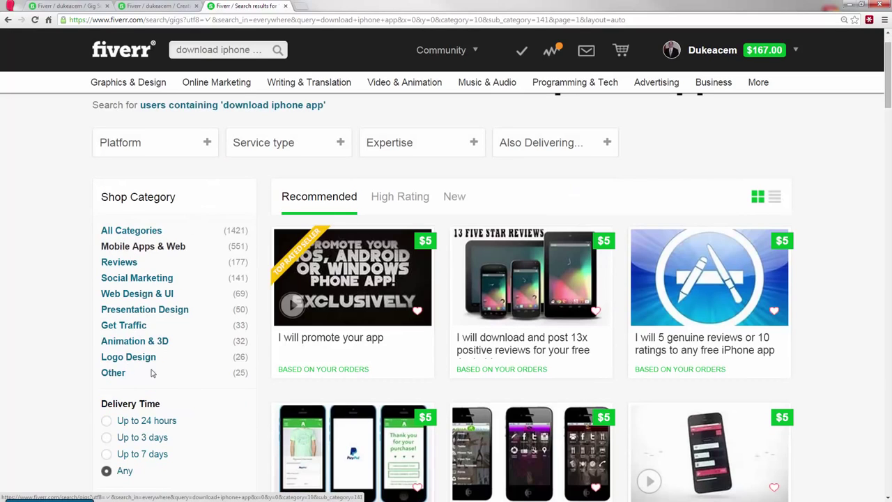
pyautogui.scroll(1, 209, 182)
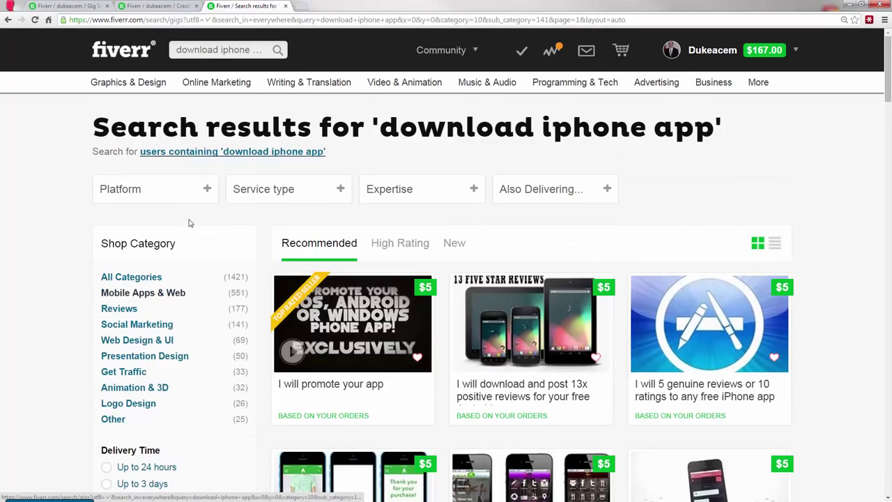
pyautogui.click(156, 5)
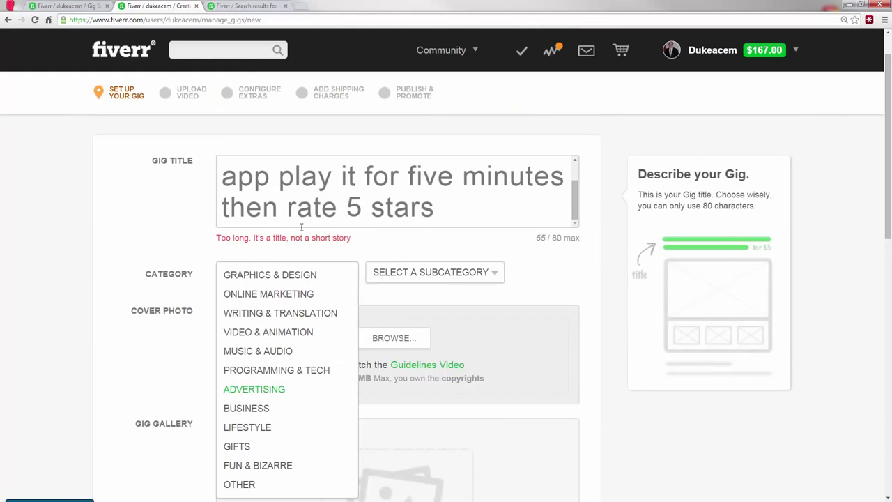
# Switch the new gig's category to Online Marketing and check its subcategories without choosing one
pyautogui.click(269, 293)
pyautogui.click(408, 272)
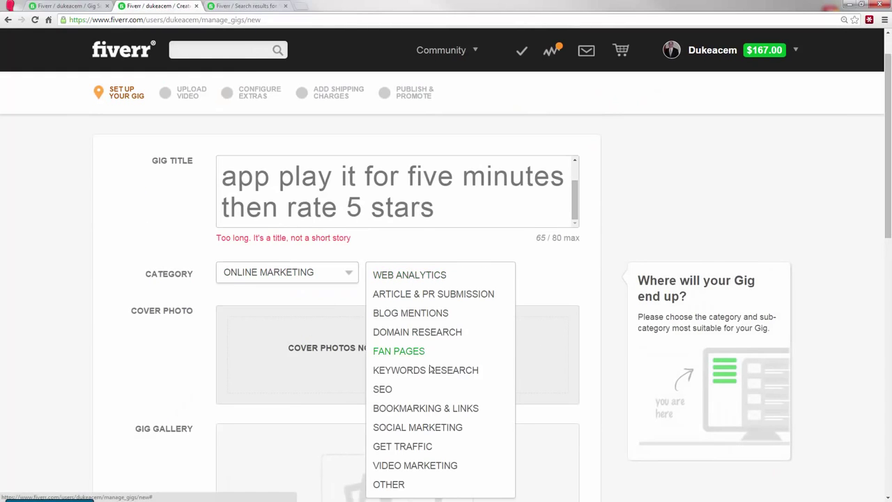
pyautogui.scroll(-1, 429, 391)
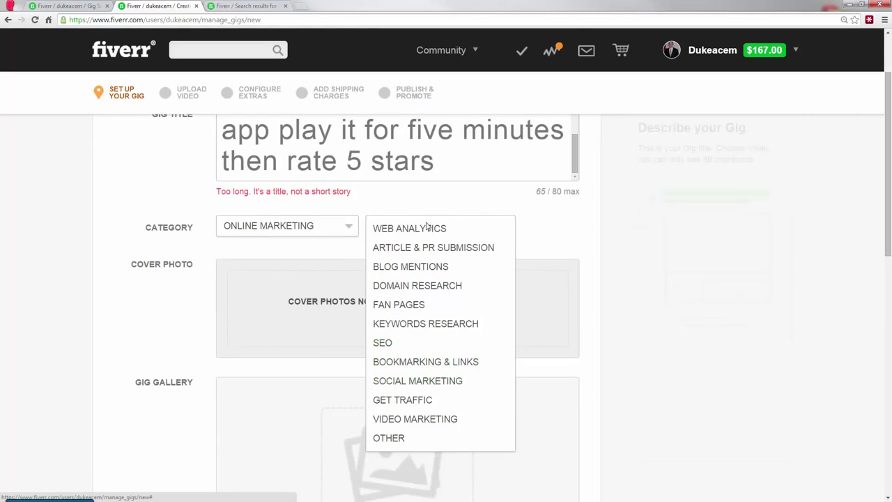
# Set the gig category to Programming & Tech with the Mobile Apps & Web subcategory
pyautogui.click(270, 226)
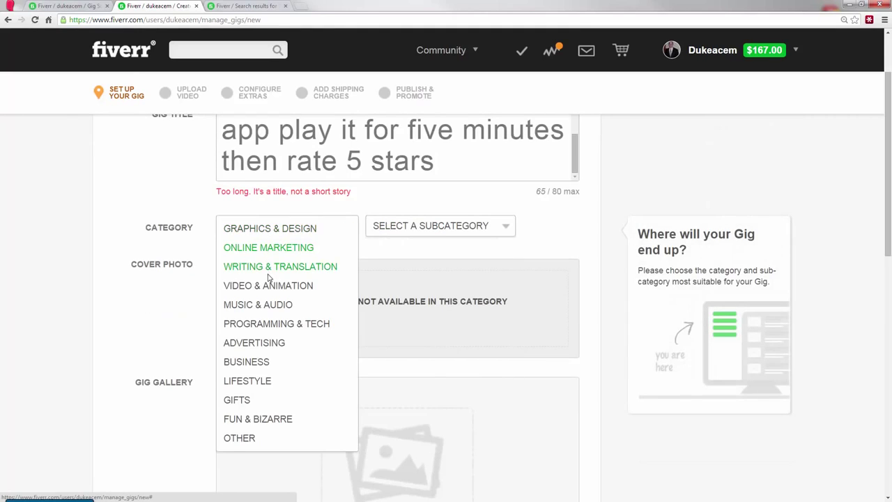
pyautogui.click(274, 324)
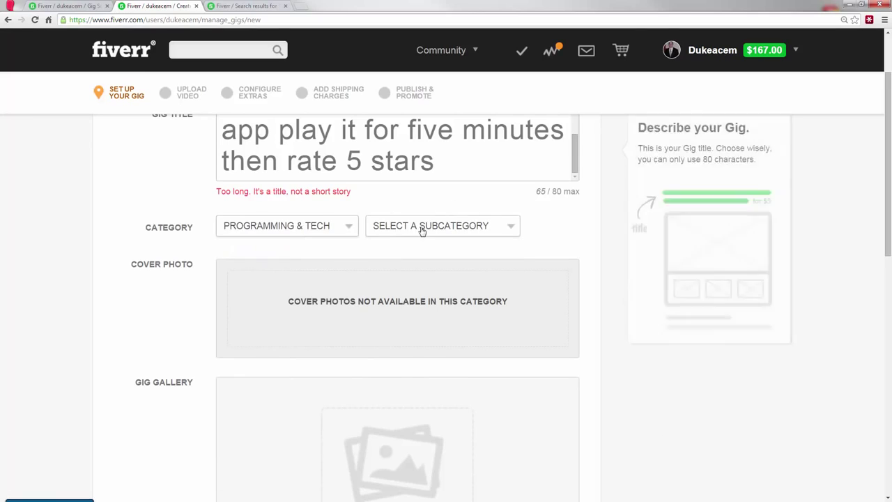
pyautogui.click(421, 231)
pyautogui.click(419, 265)
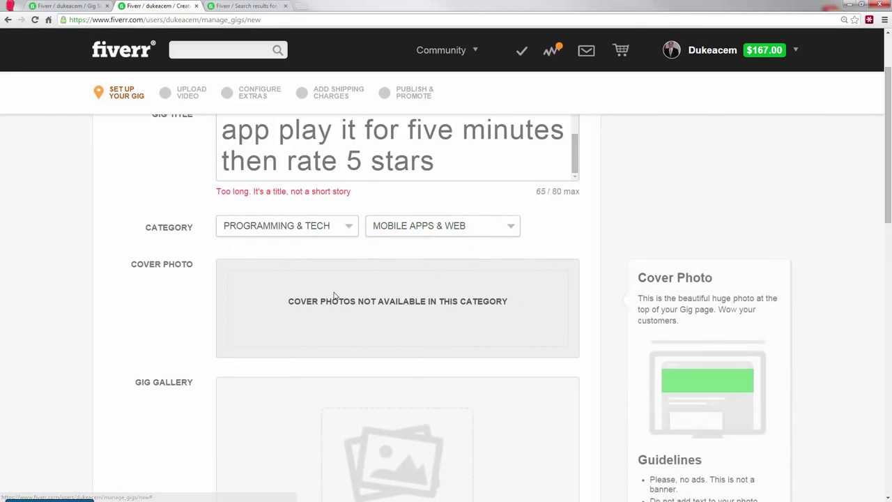
# Choose IPhone/IPad App as the mobile platform the gig provides services for
pyautogui.scroll(-1, 519, 273)
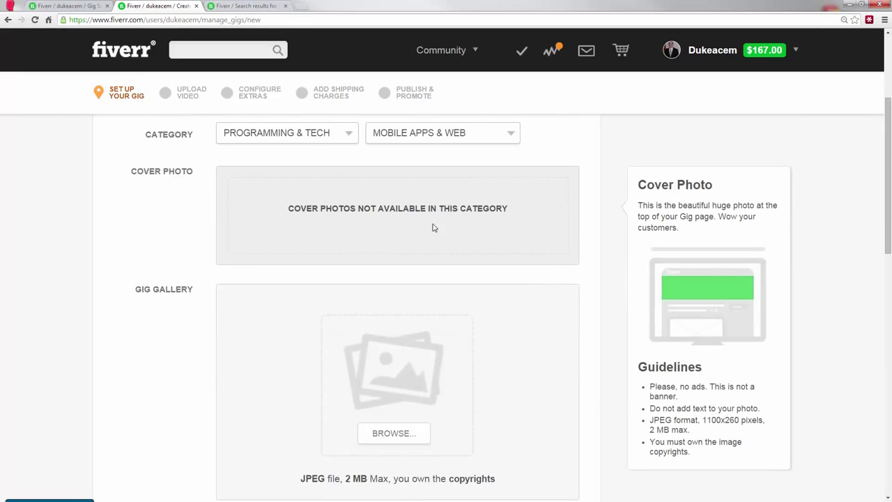
pyautogui.scroll(-2, 412, 209)
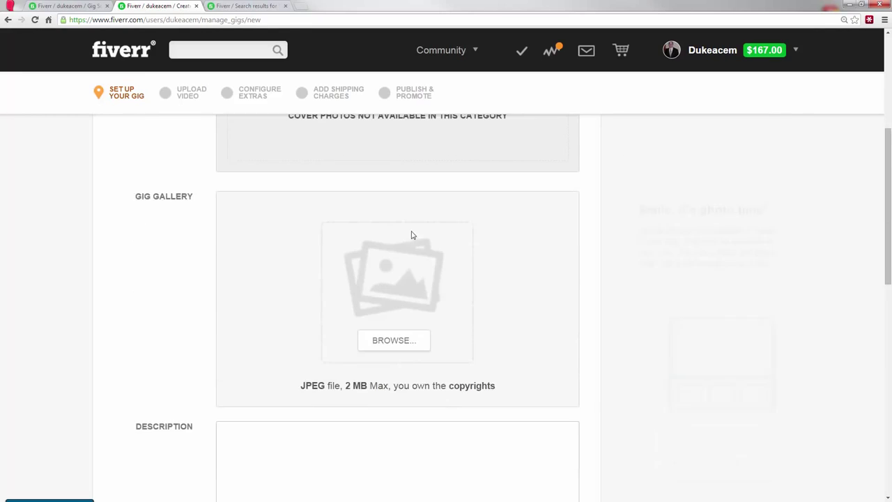
pyautogui.scroll(-1, 422, 241)
pyautogui.click(333, 313)
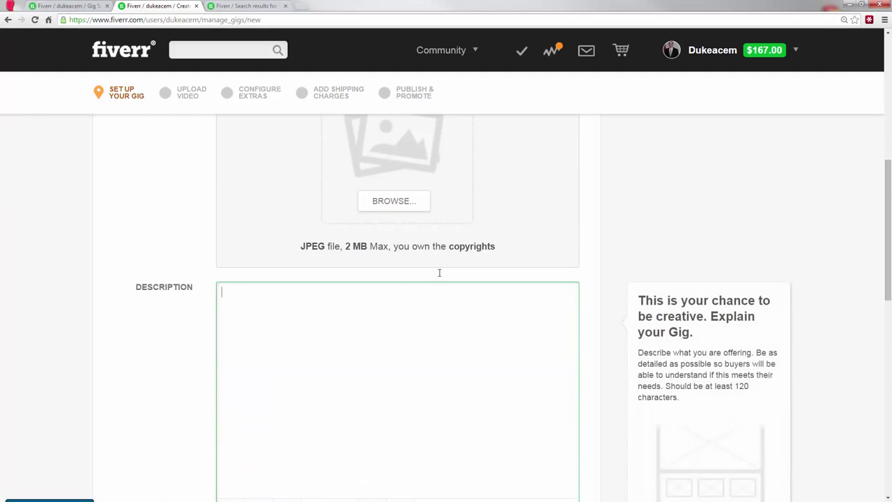
pyautogui.scroll(-2, 342, 237)
pyautogui.scroll(-1, 347, 240)
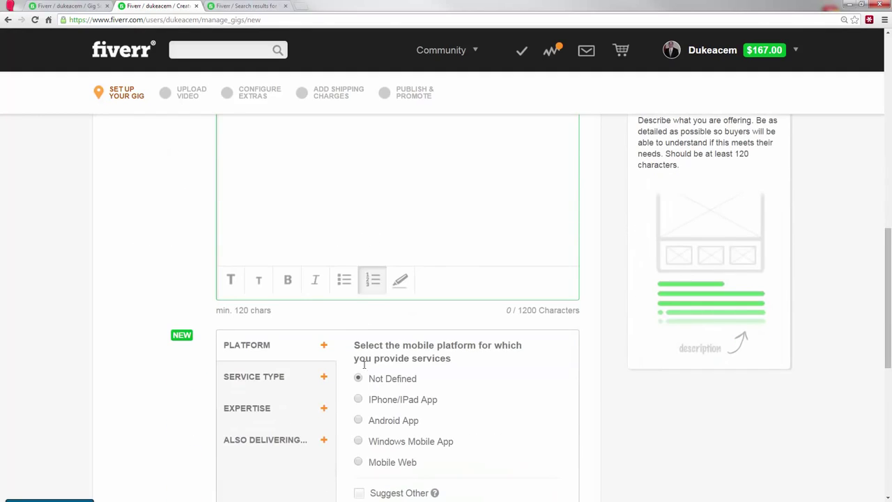
pyautogui.click(358, 400)
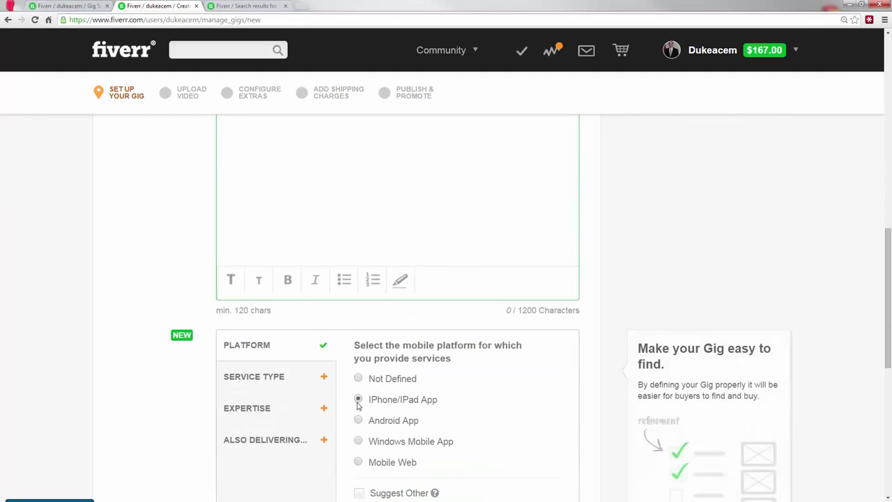
# Set the gig's service type to Help/Consultation
pyautogui.scroll(-2, 491, 355)
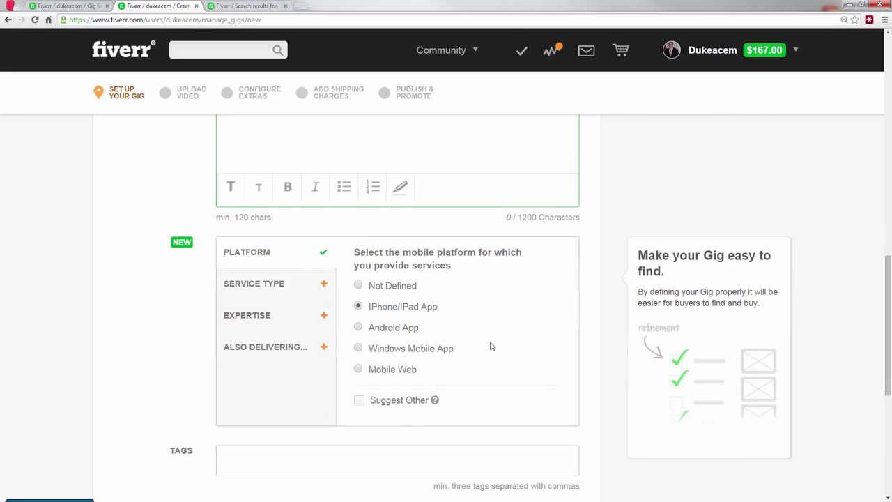
pyautogui.click(264, 294)
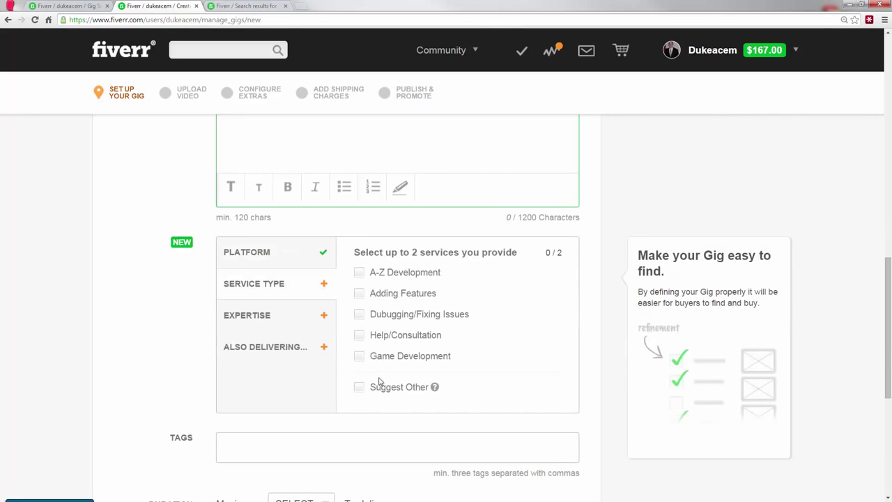
pyautogui.click(362, 337)
pyautogui.click(361, 320)
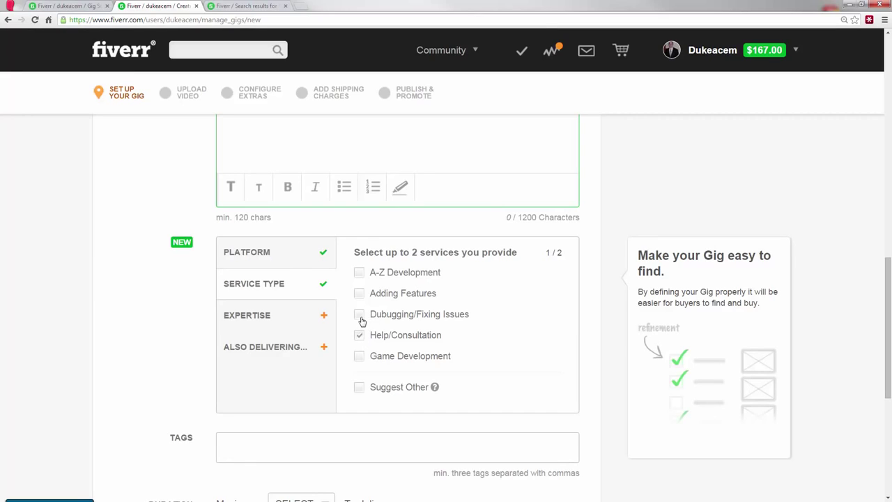
# Set the gig's expertise to Performance and look over the options for additionally delivered services
pyautogui.click(269, 313)
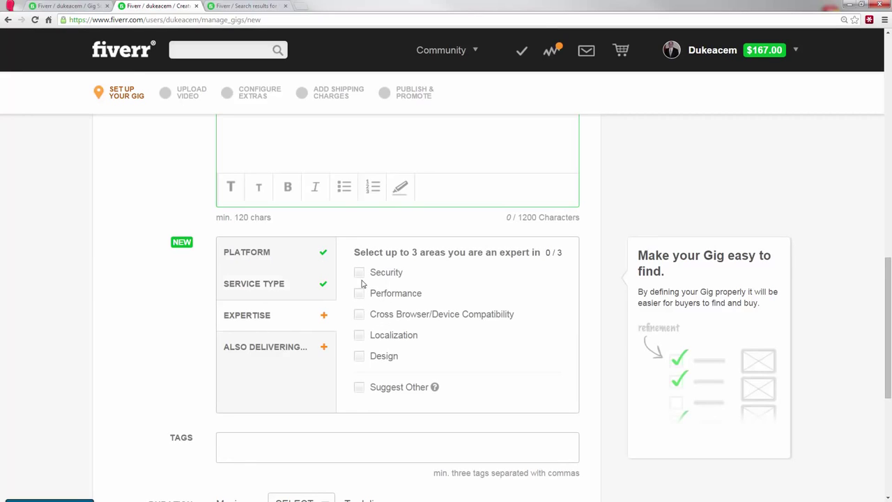
pyautogui.click(362, 294)
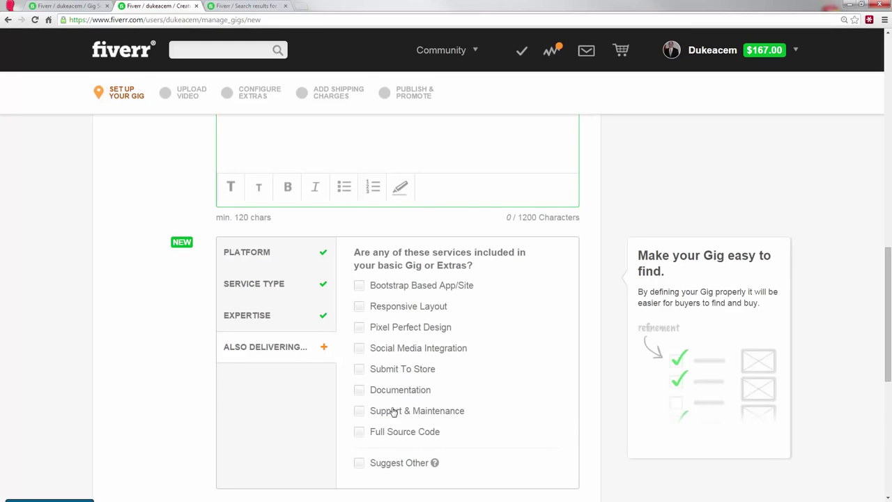
pyautogui.scroll(-3, 394, 408)
# Copy the buyer's iPhone app request text from the offer dialog and paste it into the gig description
pyautogui.scroll(7, 335, 293)
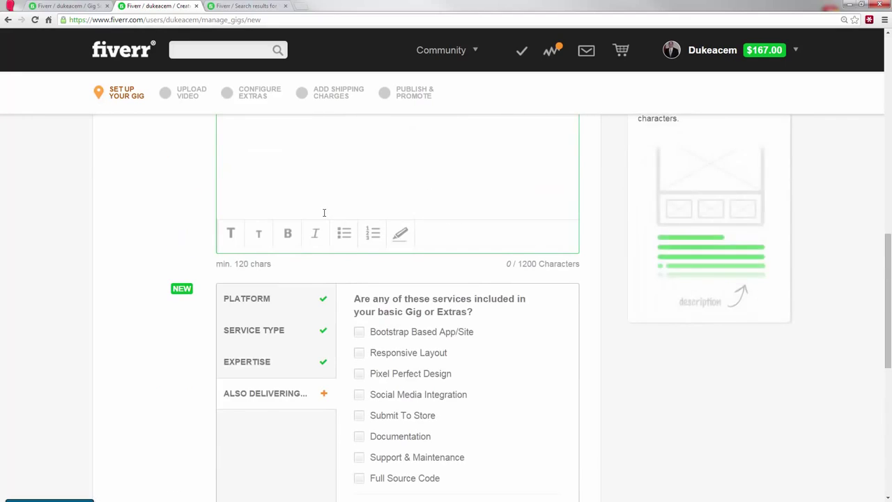
pyautogui.click(84, 5)
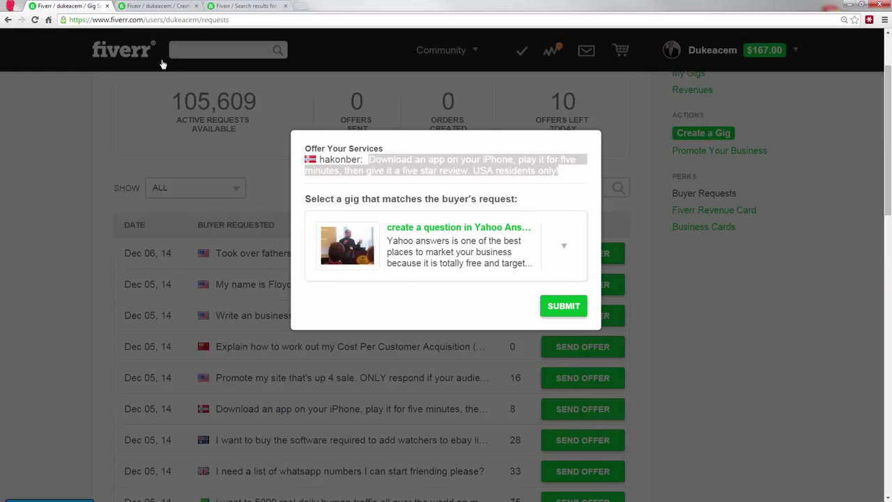
pyautogui.click(171, 5)
pyautogui.click(70, 5)
pyautogui.click(510, 171)
pyautogui.moveTo(558, 170); pyautogui.dragTo(370, 160)
pyautogui.hotkey('ctrl', 'c')
pyautogui.click(170, 5)
pyautogui.hotkey('ctrl', 'v')
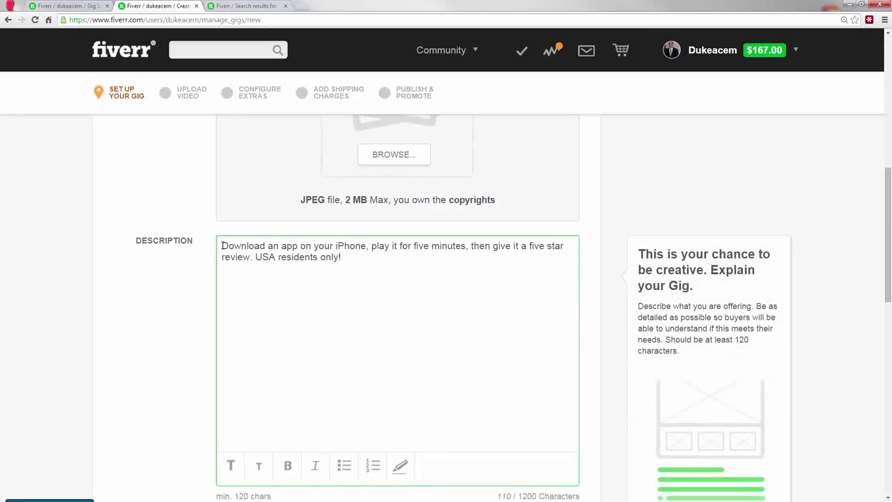
# Begin the description with "Do you have an iPhone app you wanted downloaded? I will" and make the following "Download" lowercase
pyautogui.write('Do you have a')
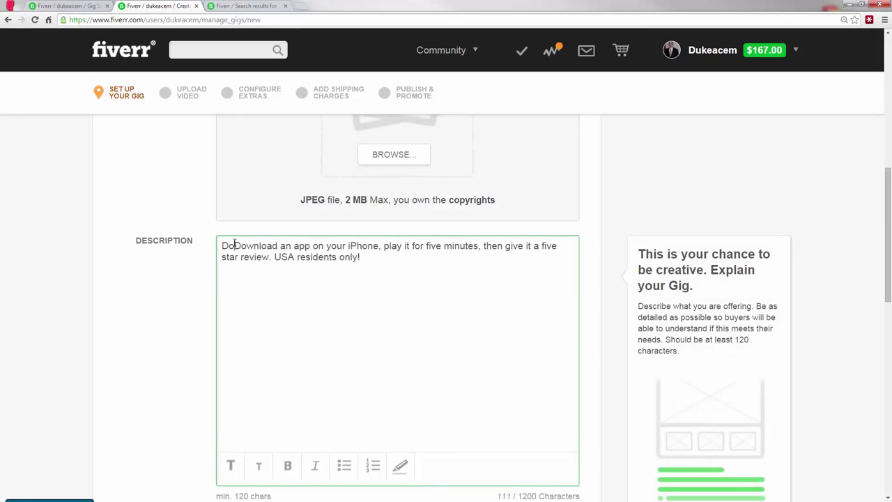
pyautogui.write('n iphone')
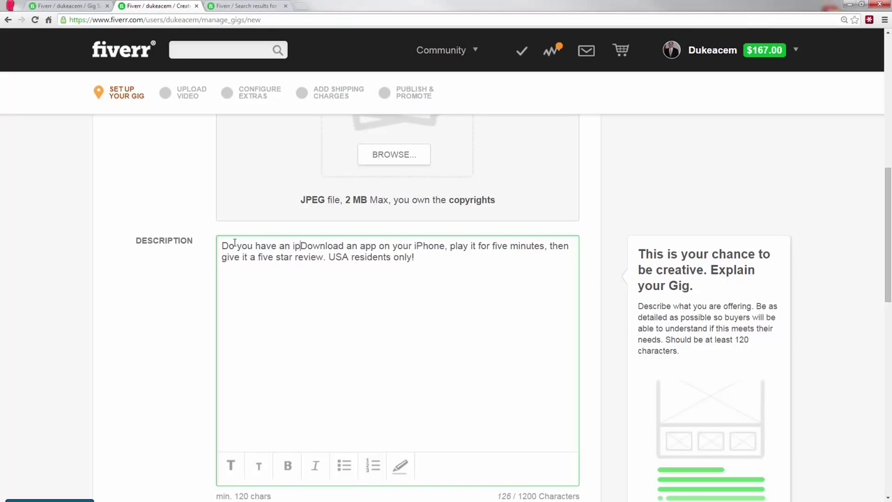
pyautogui.press('BackSpace')
pyautogui.press('BackSpace')
pyautogui.press('BackSpace')
pyautogui.press('BackSpace')
pyautogui.press('BackSpace')
pyautogui.write('Phone app you wan')
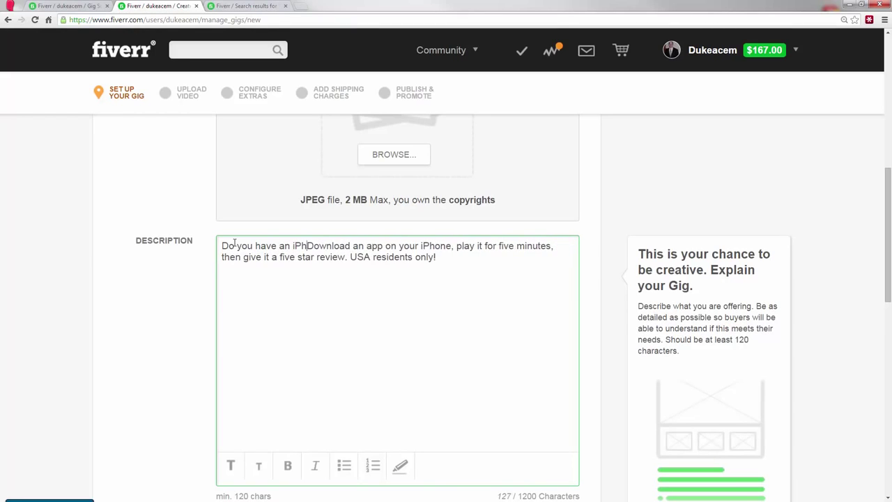
pyautogui.write('ted downloaded')
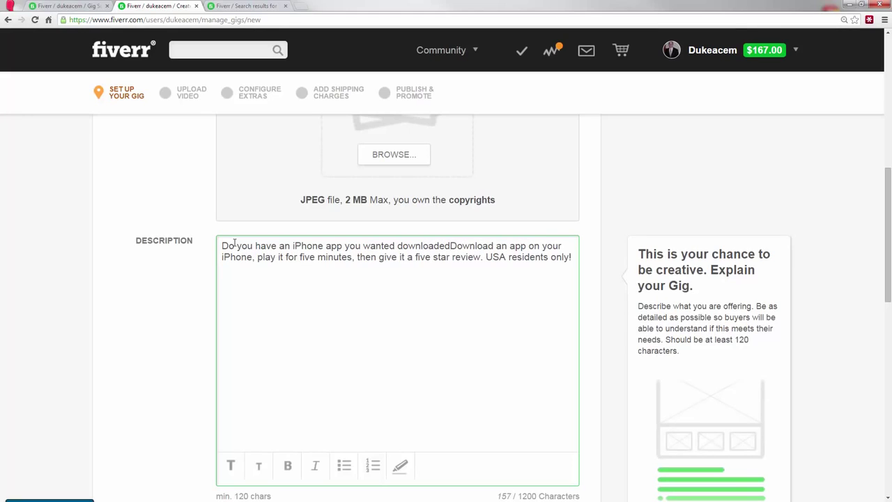
pyautogui.write('?  I will')
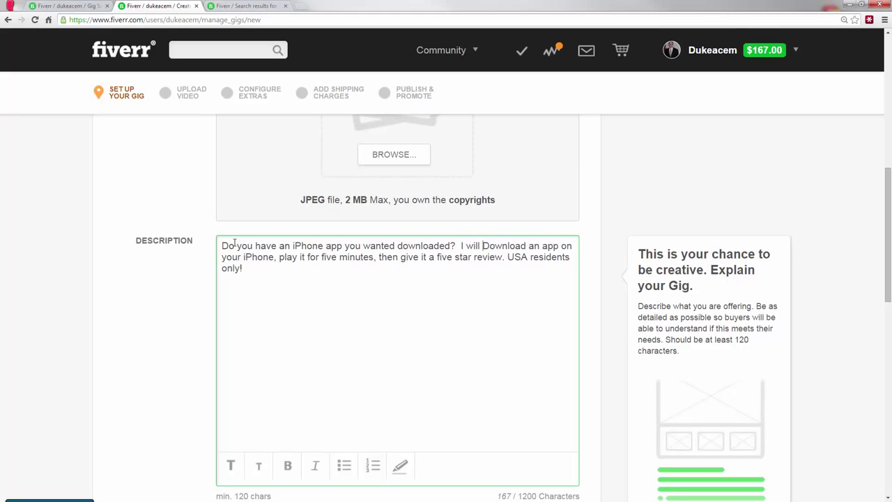
pyautogui.press('Delete')
pyautogui.write('d')
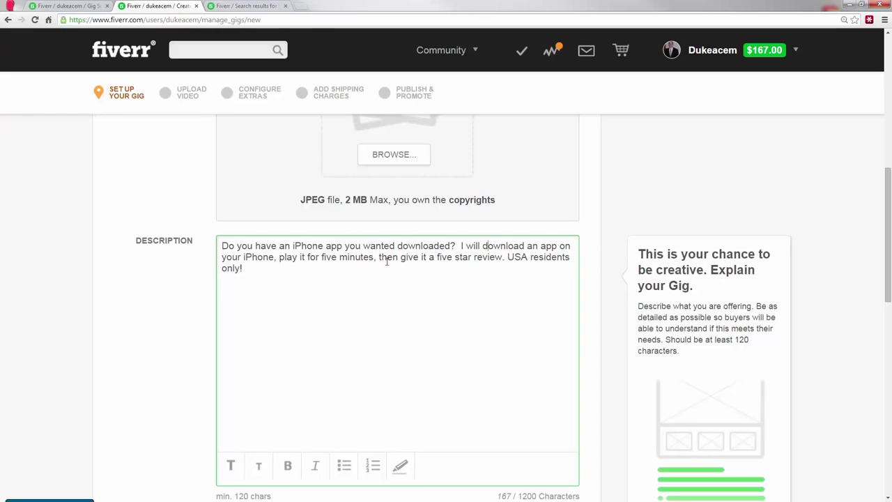
# Change "your iPhone" to "my iPhone" in the description and end the five star review sentence with an exclamation mark
pyautogui.doubleClick(235, 258)
pyautogui.write('my')
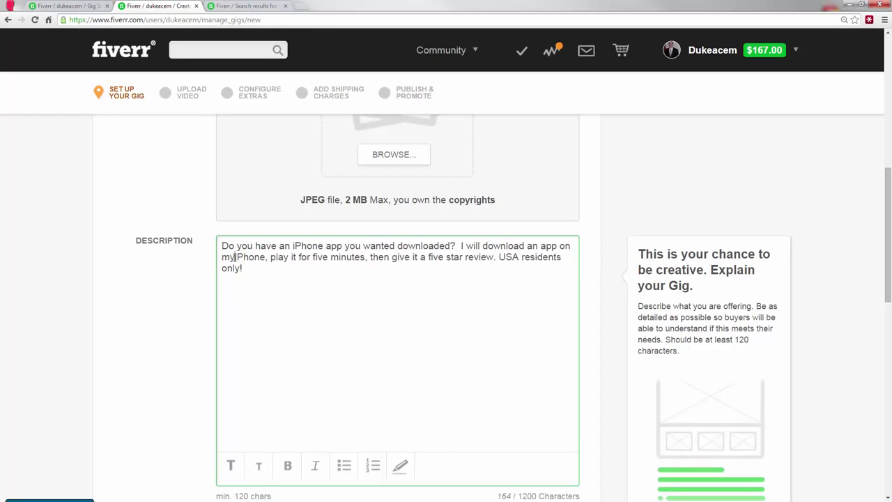
pyautogui.click(497, 257)
pyautogui.press('BackSpace')
pyautogui.write('!')
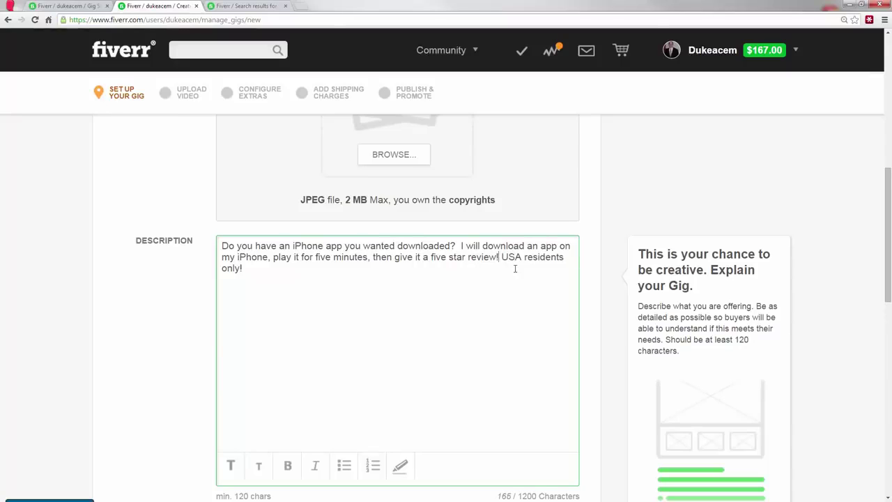
# Replace "USA residents only!" in the description with "I live in the USA and look forward to trying your app!"
pyautogui.keyDown('shift'); pyautogui.click(517, 270); pyautogui.keyUp('shift')
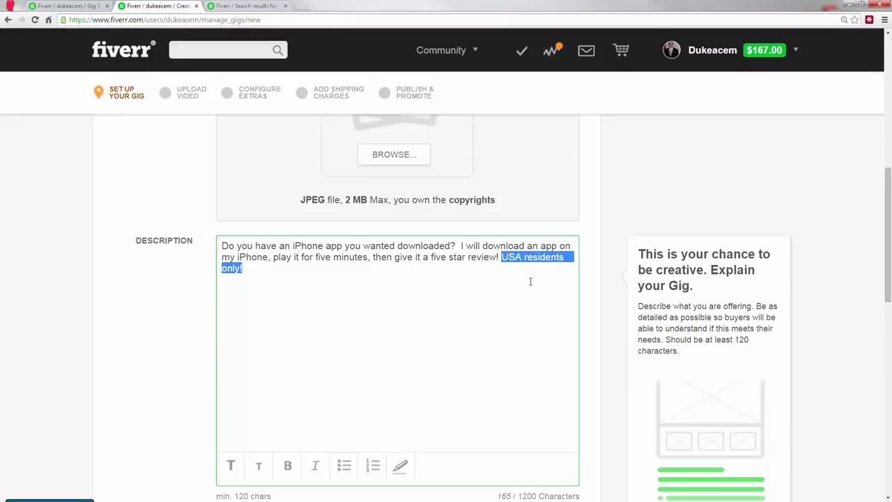
pyautogui.press('BackSpace')
pyautogui.write('I live in the')
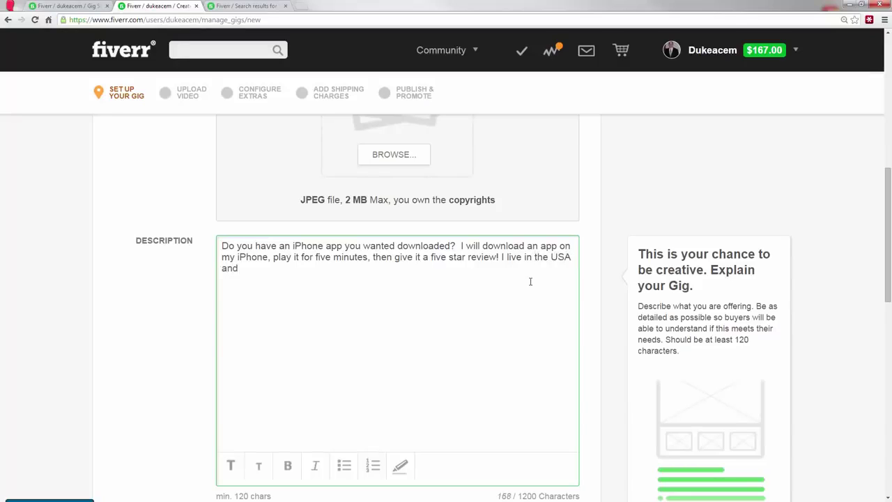
pyautogui.write('look forward to trying ')
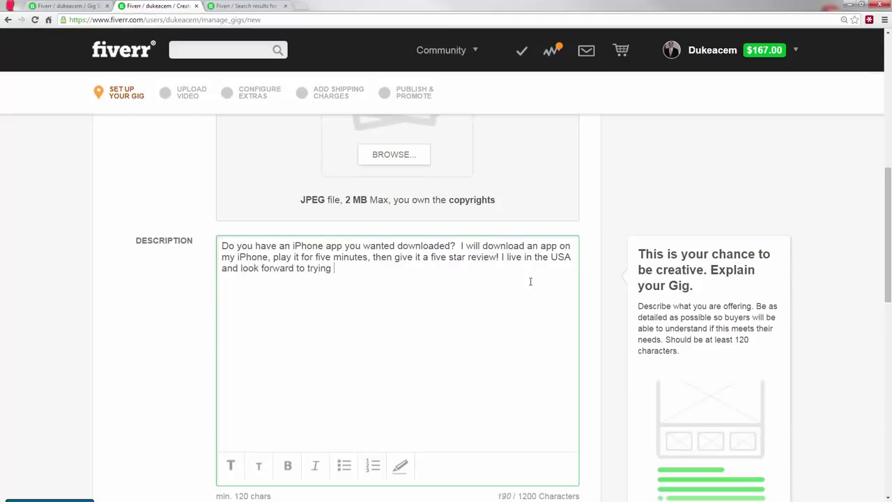
pyautogui.write('your app!')
pyautogui.scroll(-2, 531, 281)
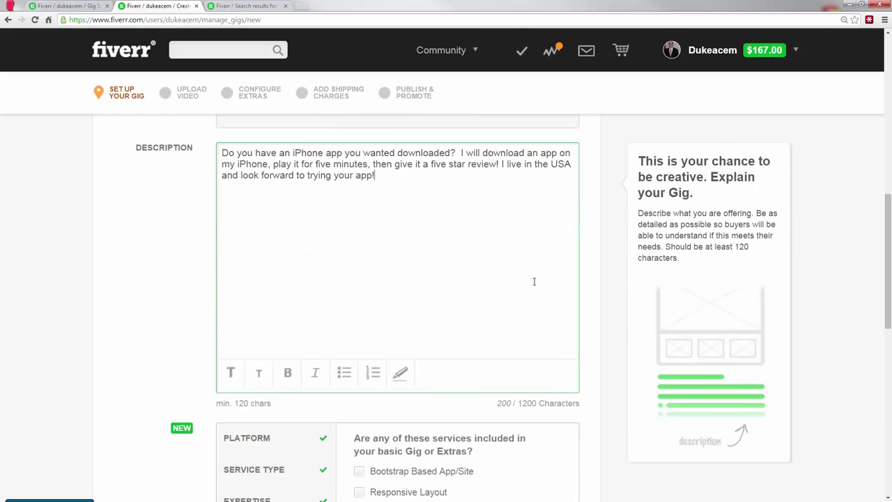
pyautogui.scroll(3, 446, 279)
pyautogui.scroll(1, 446, 278)
pyautogui.scroll(-4, 439, 276)
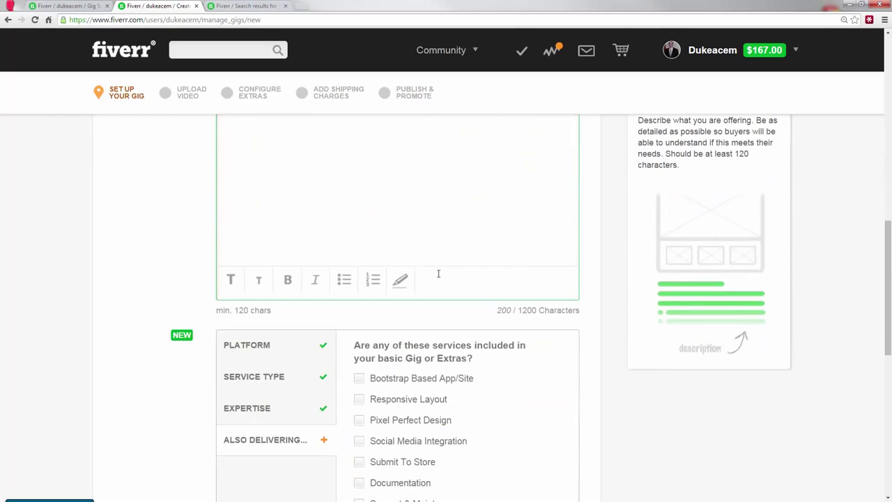
# Open the seller account's My Gigs page in a new browser tab and switch to it
pyautogui.scroll(2, 438, 273)
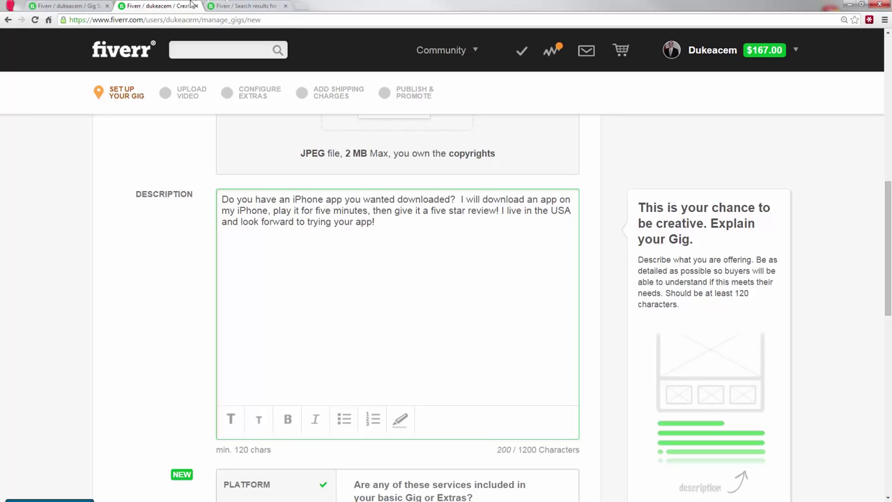
pyautogui.click(81, 5)
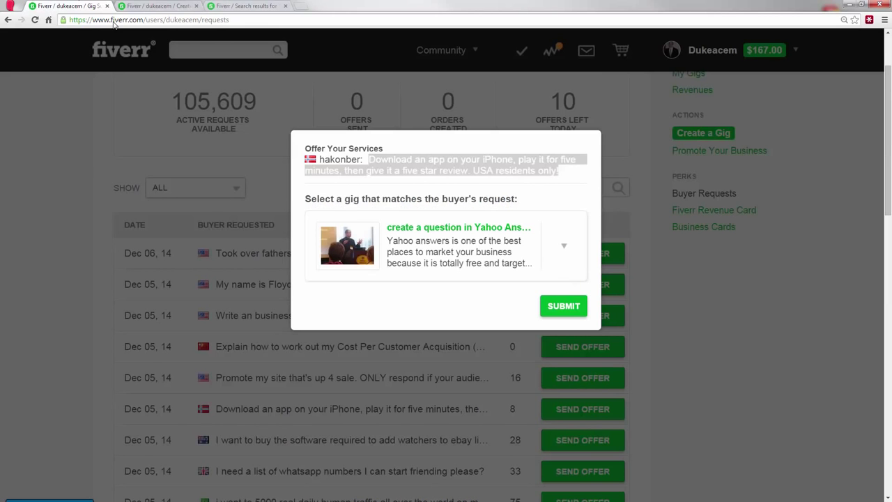
pyautogui.click(258, 6)
pyautogui.moveTo(728, 54)
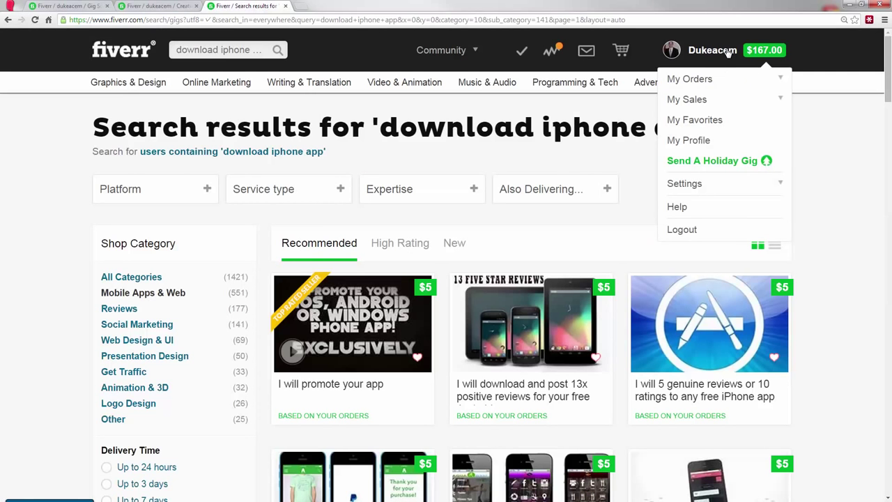
pyautogui.click(686, 98)
pyautogui.rightClick(700, 122)
pyautogui.click(739, 129)
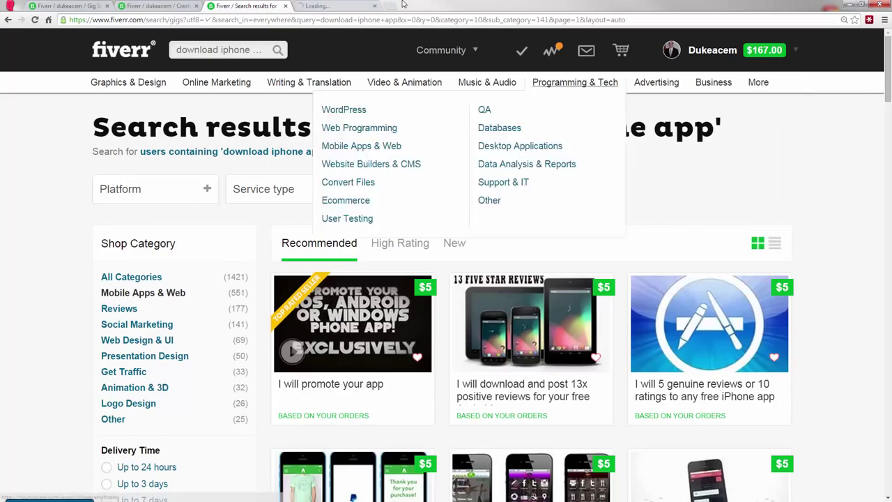
pyautogui.click(334, 5)
# Review the impressions, clicks, views and orders of the active gigs for the last 30 days
pyautogui.scroll(-3, 292, 216)
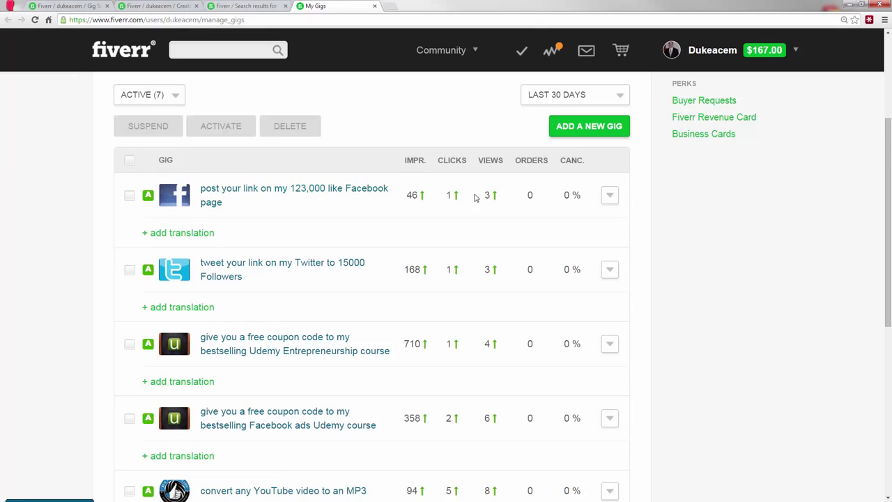
pyautogui.scroll(-1, 450, 299)
pyautogui.scroll(-1, 457, 328)
pyautogui.scroll(1, 452, 309)
pyautogui.scroll(-2, 452, 309)
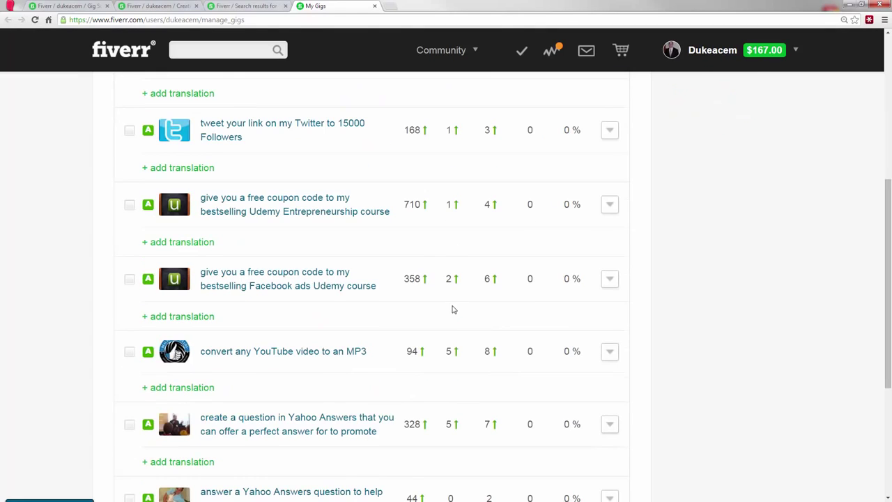
pyautogui.scroll(-3, 452, 432)
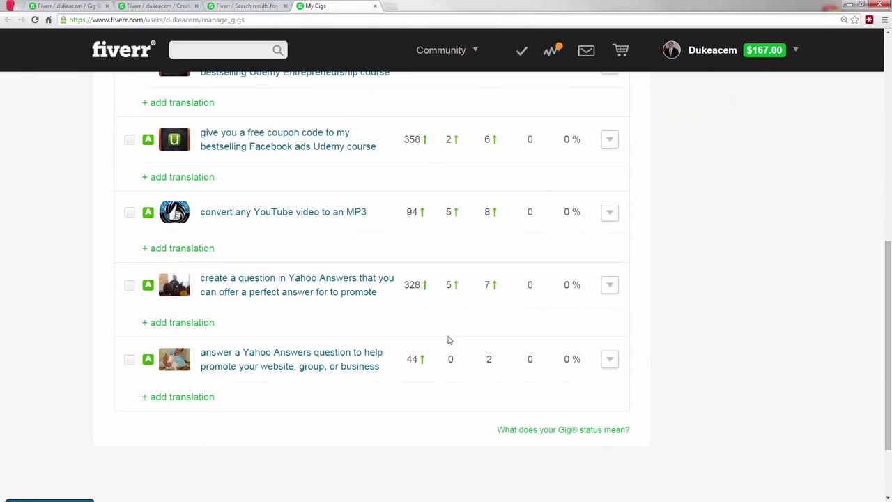
pyautogui.scroll(6, 452, 307)
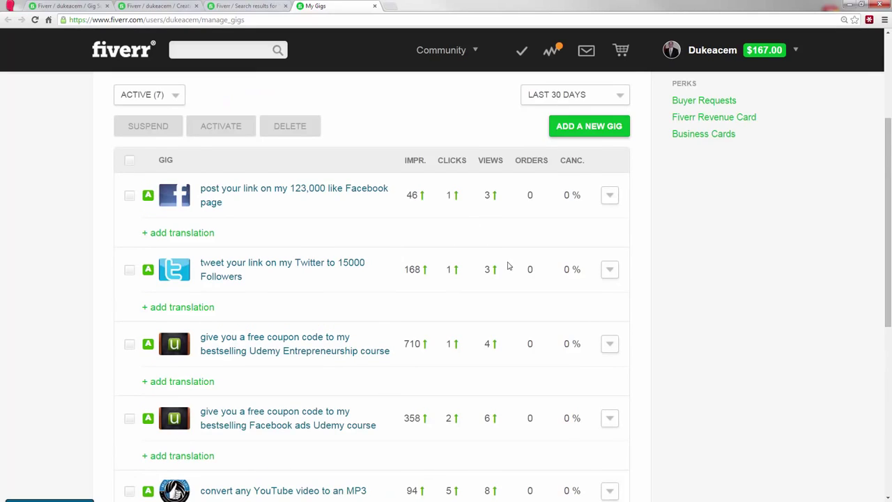
pyautogui.scroll(-2, 507, 293)
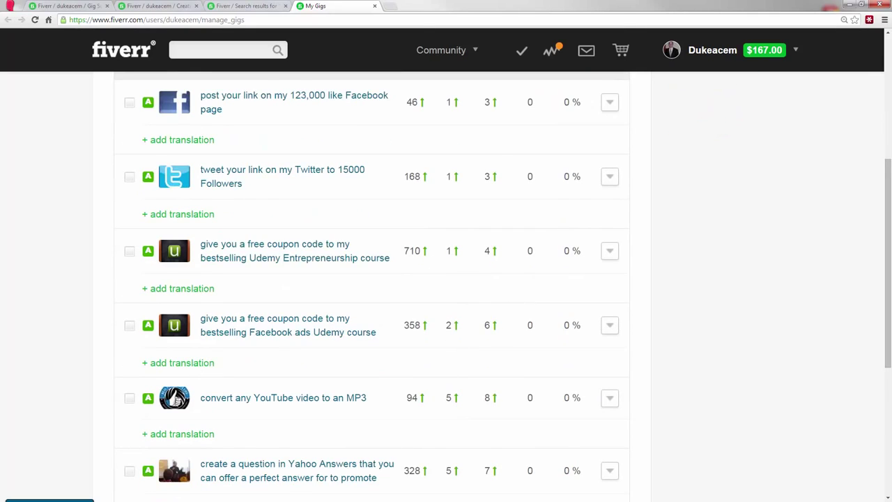
# Return to the new gig form and add the tags iphone app, download, install, review and app store
pyautogui.click(253, 4)
pyautogui.click(164, 6)
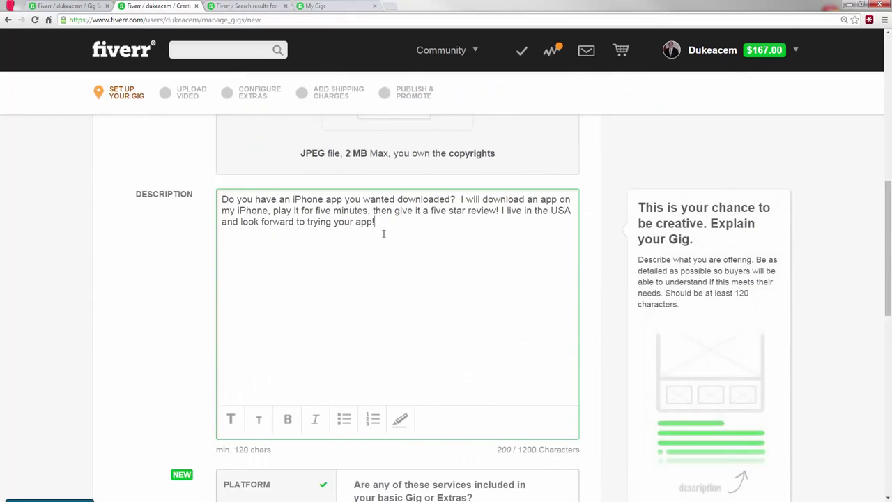
pyautogui.scroll(-3, 393, 250)
pyautogui.scroll(-5, 394, 251)
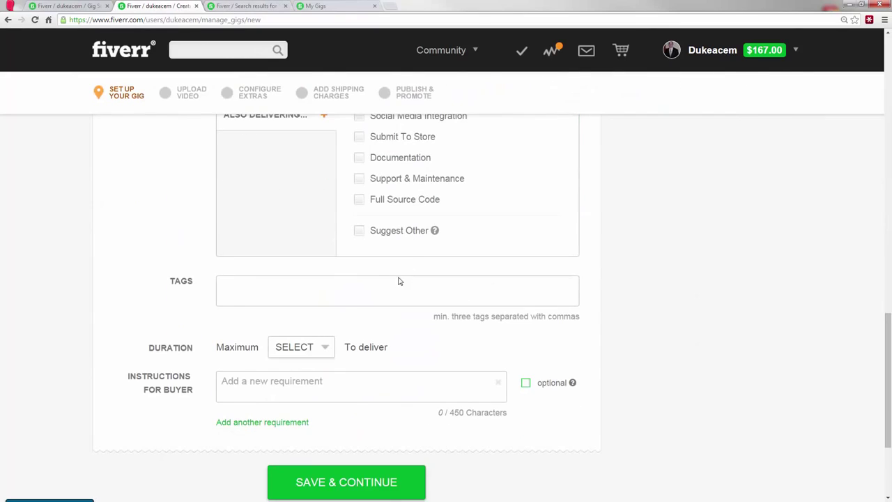
pyautogui.click(357, 280)
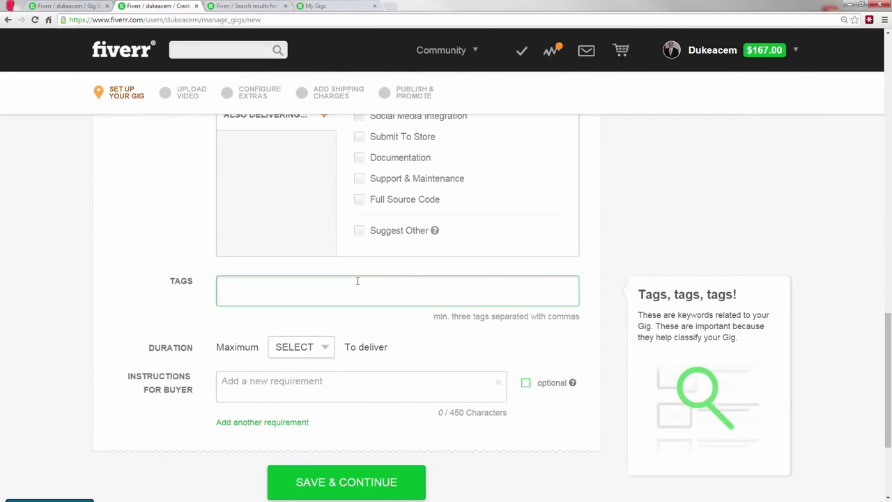
pyautogui.scroll(6, 357, 281)
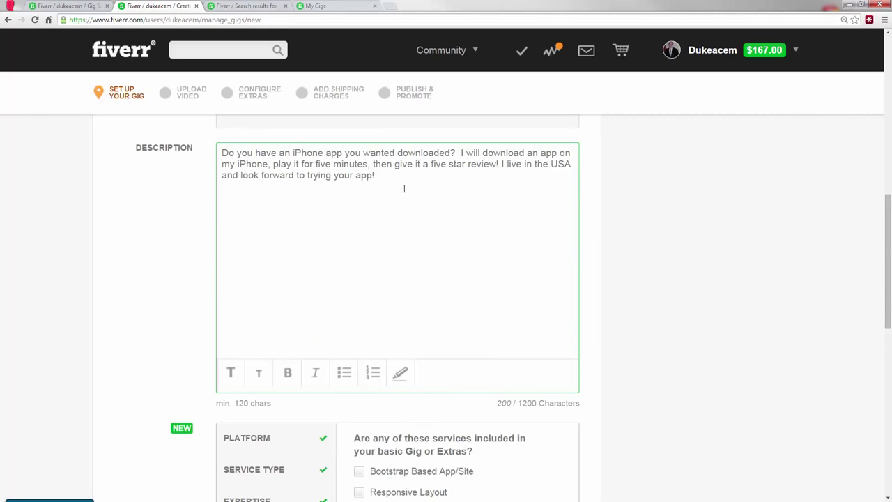
pyautogui.scroll(-6, 404, 188)
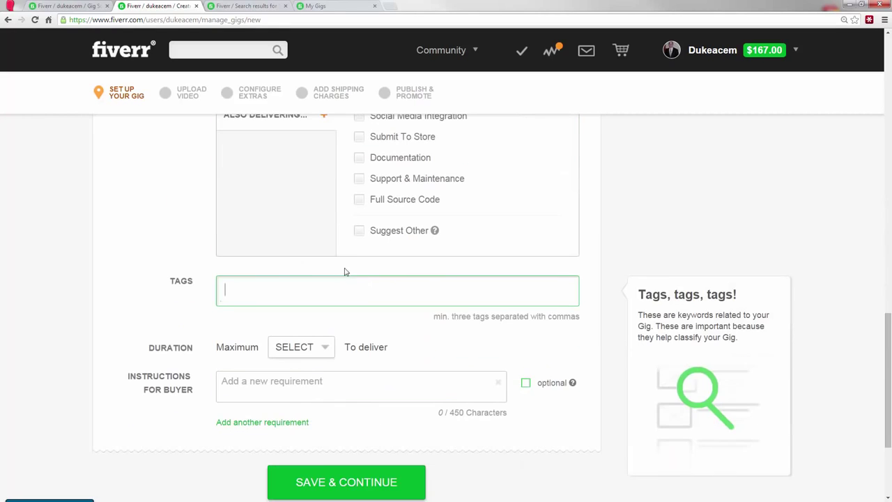
pyautogui.write('iphone')
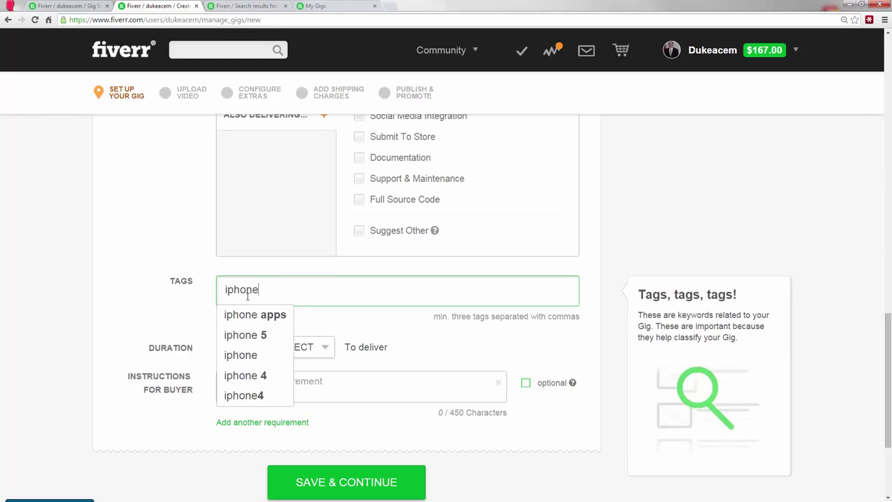
pyautogui.write(' app,downl')
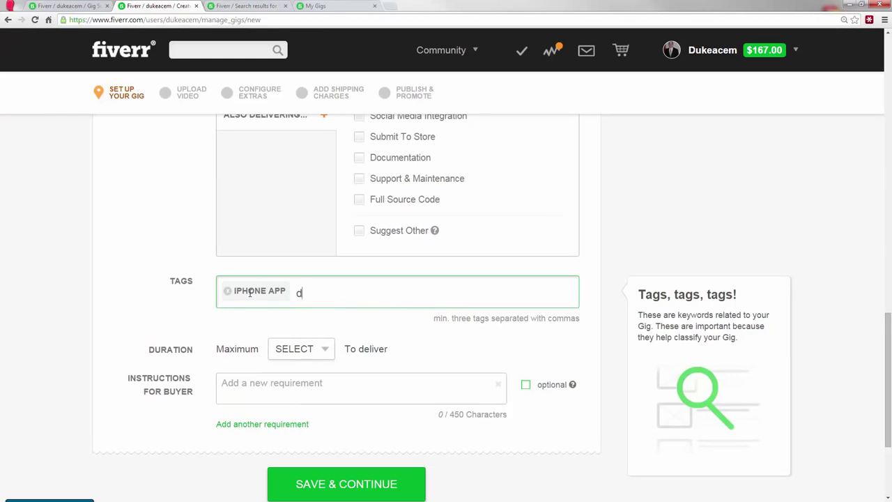
pyautogui.write('oad,install,')
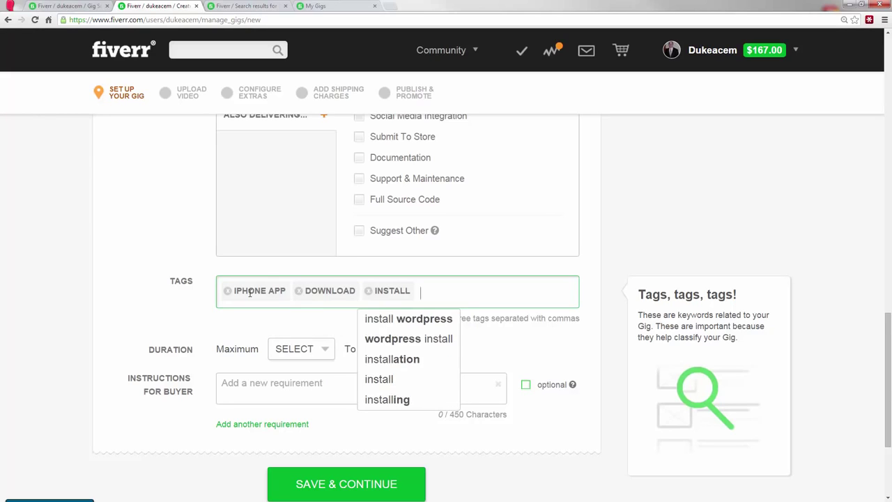
pyautogui.write('re')
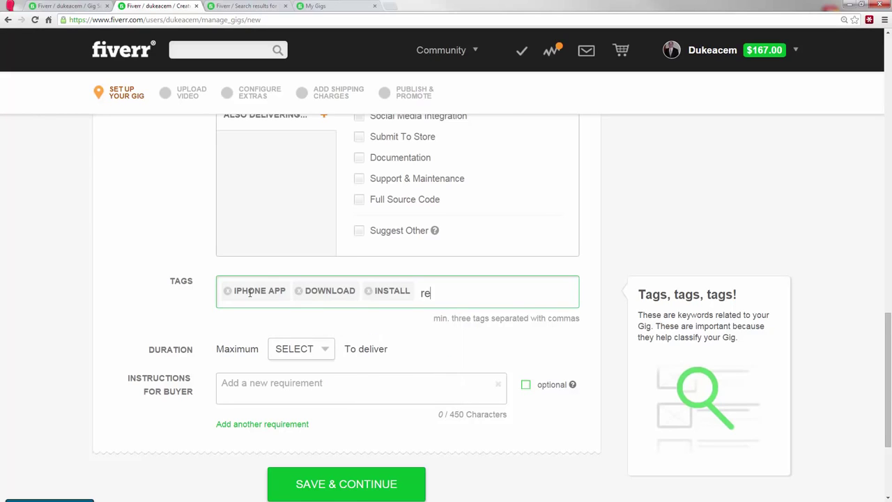
pyautogui.write('view,app')
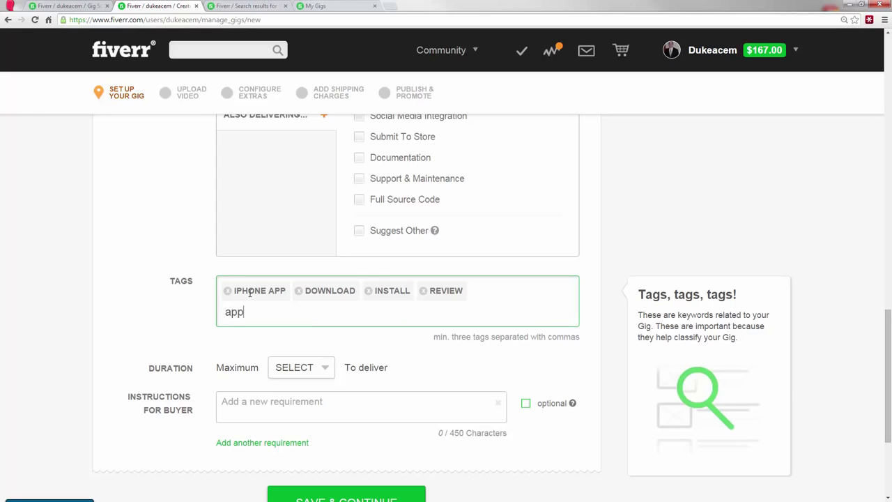
pyautogui.write(' store,')
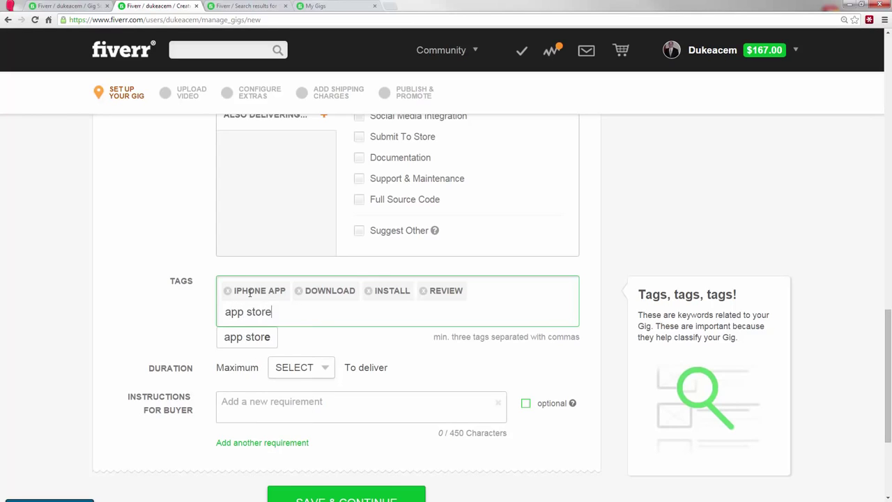
# Set the maximum delivery duration to 5 days and enter the buyer instruction "Send me the direct link to your app in the Apple store."
pyautogui.click(330, 354)
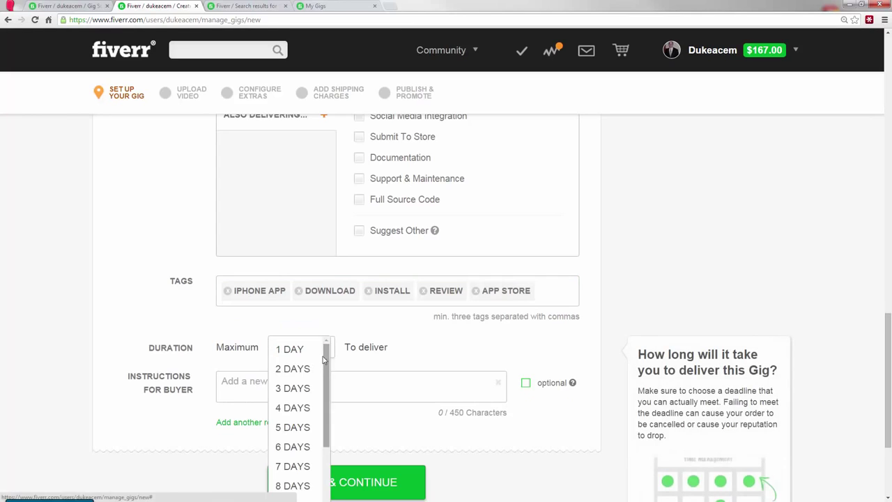
pyautogui.click(299, 427)
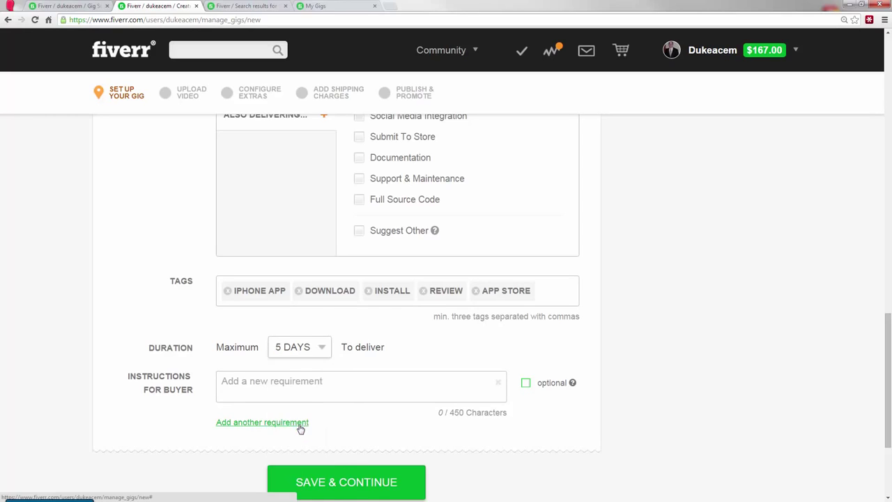
pyautogui.click(307, 384)
pyautogui.scroll(-1, 336, 391)
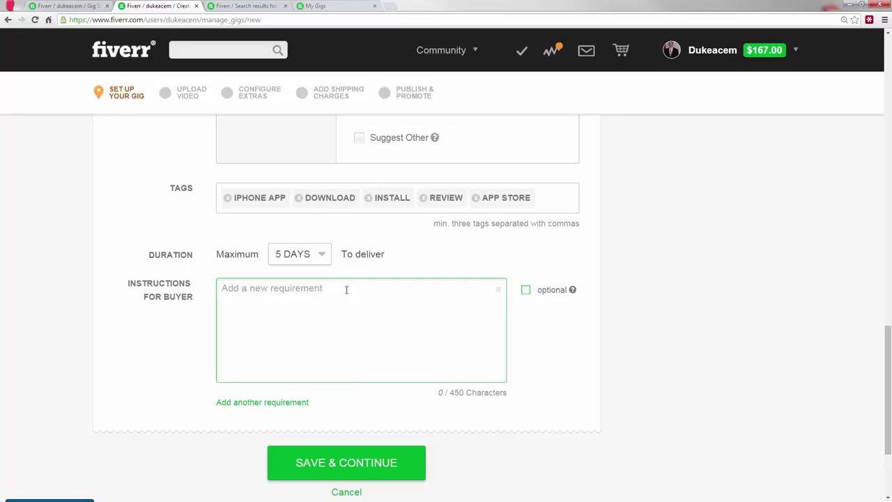
pyautogui.write('Send me the direc')
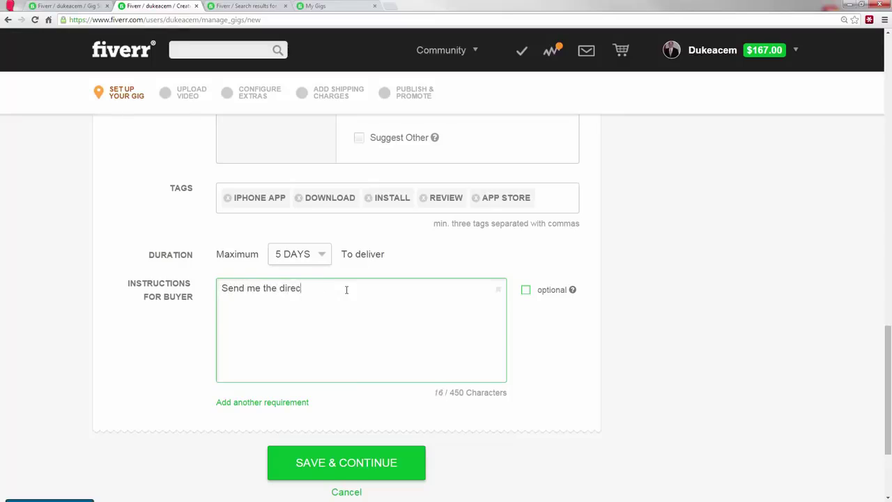
pyautogui.write('t link to your app in the Apple')
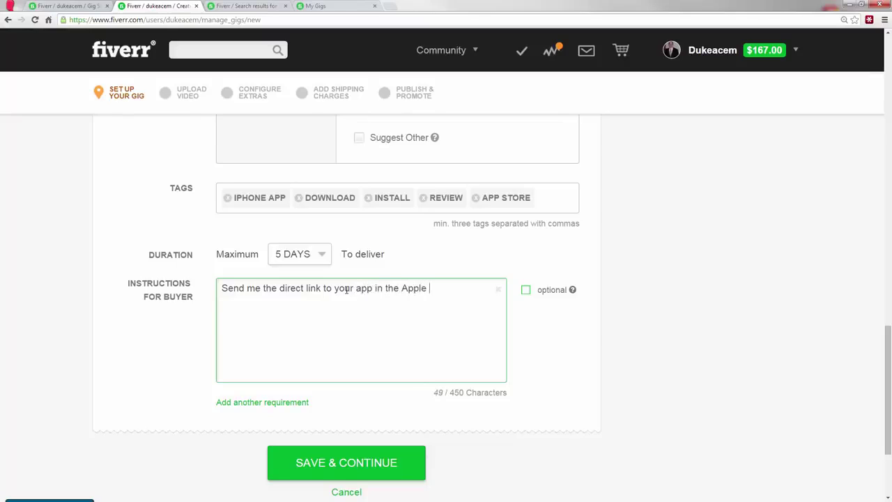
pyautogui.write(' store.')
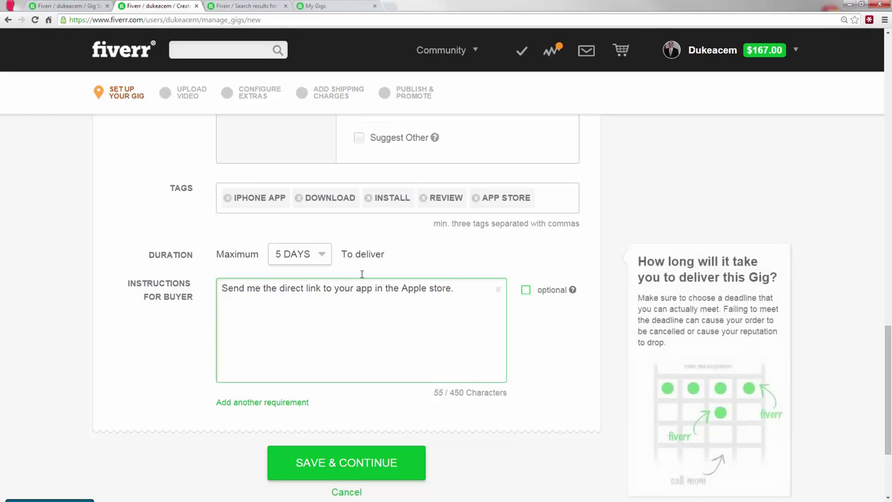
# Check the completed gig form and try to save it and continue to the following stage
pyautogui.scroll(-2, 266, 231)
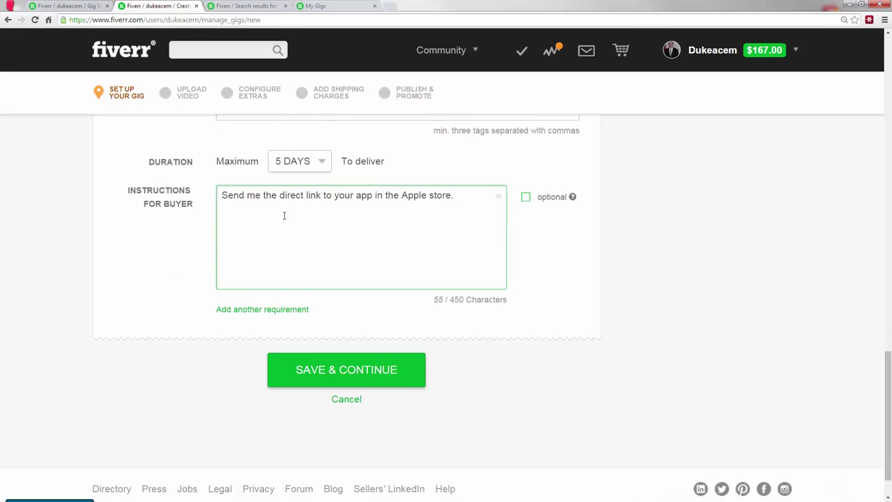
pyautogui.scroll(1, 284, 215)
pyautogui.scroll(-2, 356, 288)
pyautogui.scroll(3, 293, 263)
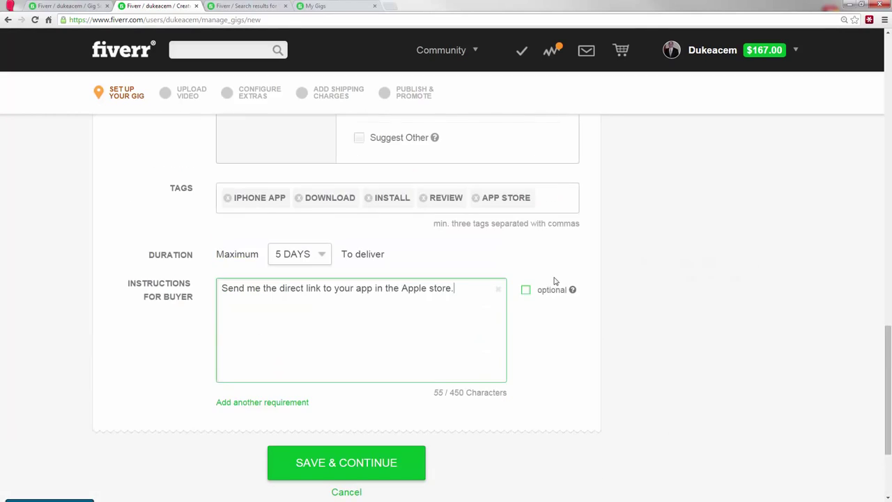
pyautogui.scroll(3, 516, 264)
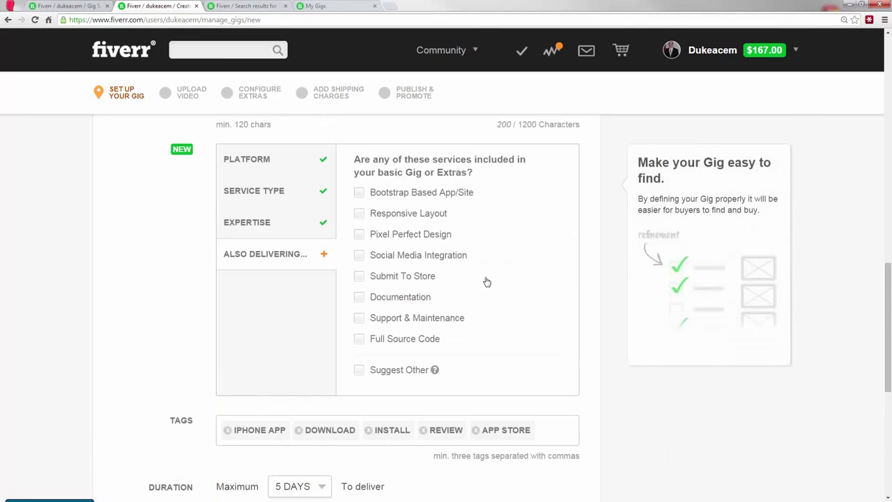
pyautogui.scroll(3, 484, 293)
pyautogui.scroll(-10, 473, 374)
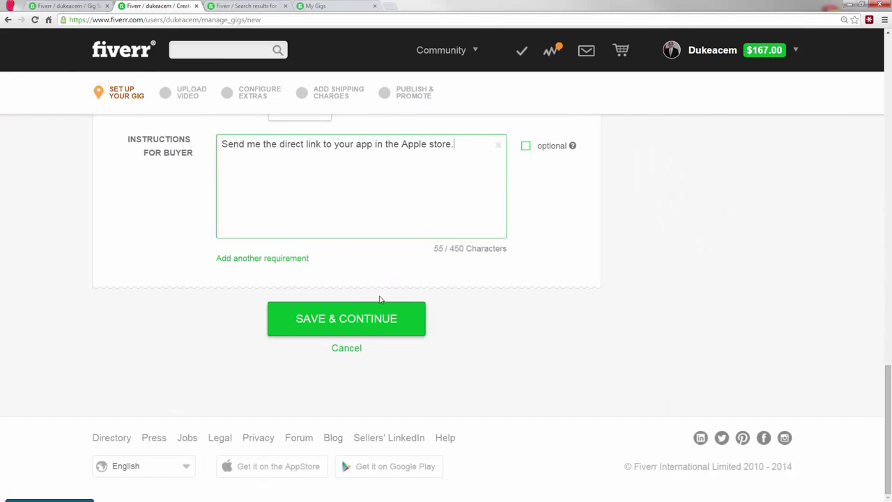
pyautogui.click(357, 318)
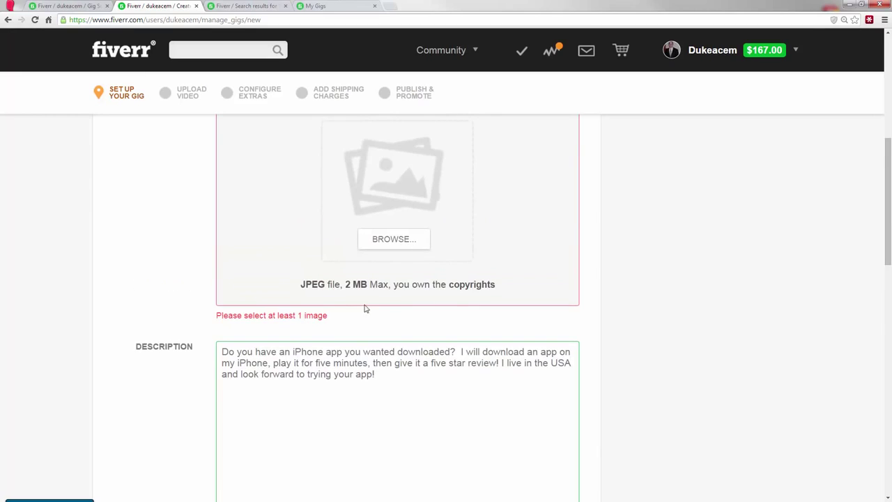
# Start adding a gig gallery image and browse to the Photospin folder on the DATAPART1 (D:) drive
pyautogui.scroll(2, 411, 278)
pyautogui.scroll(-1, 421, 304)
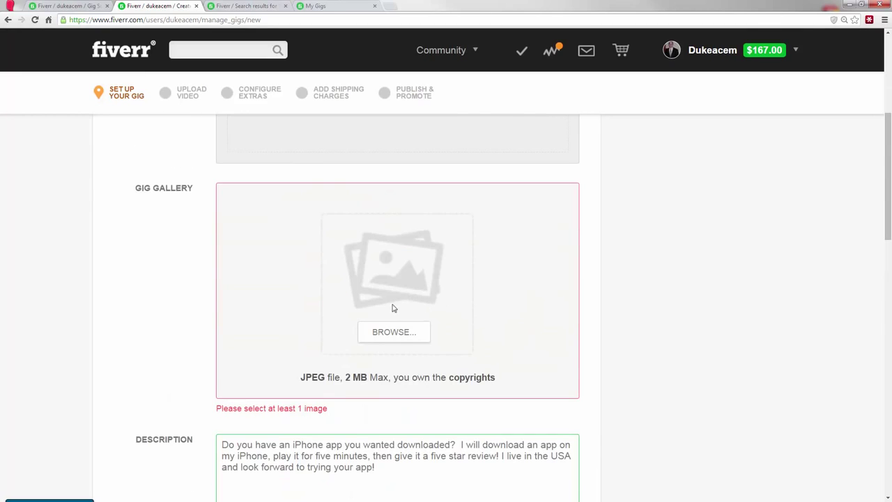
pyautogui.scroll(2, 401, 339)
pyautogui.scroll(-2, 407, 338)
pyautogui.click(374, 337)
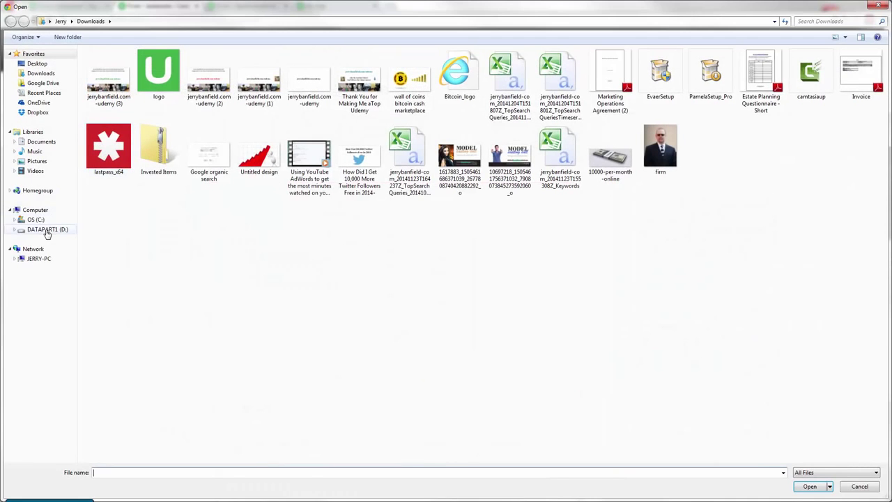
pyautogui.click(47, 230)
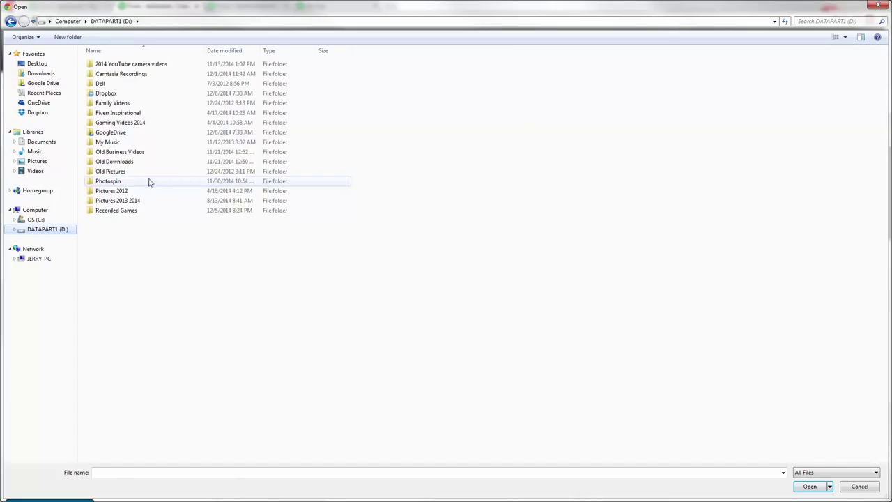
pyautogui.doubleClick(124, 184)
# Look through the stock images in the Photospin folder for a picture that suits an iPhone app gig
pyautogui.scroll(-15, 598, 296)
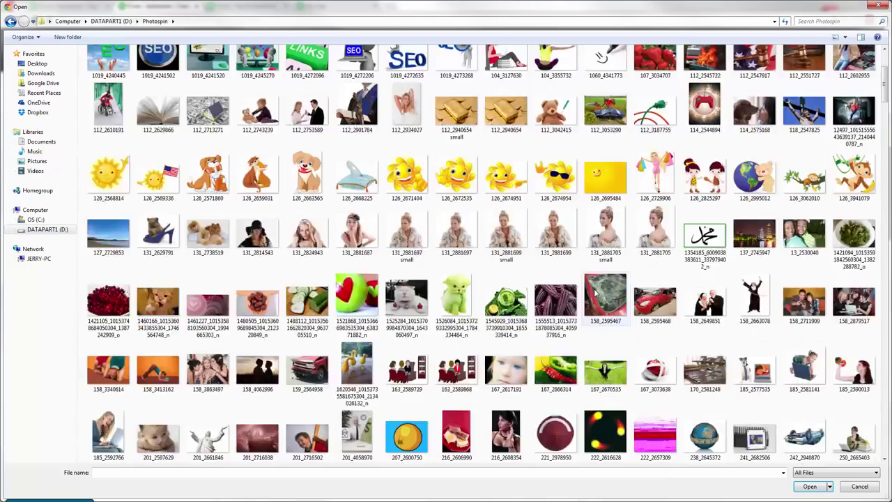
pyautogui.scroll(-5, 598, 296)
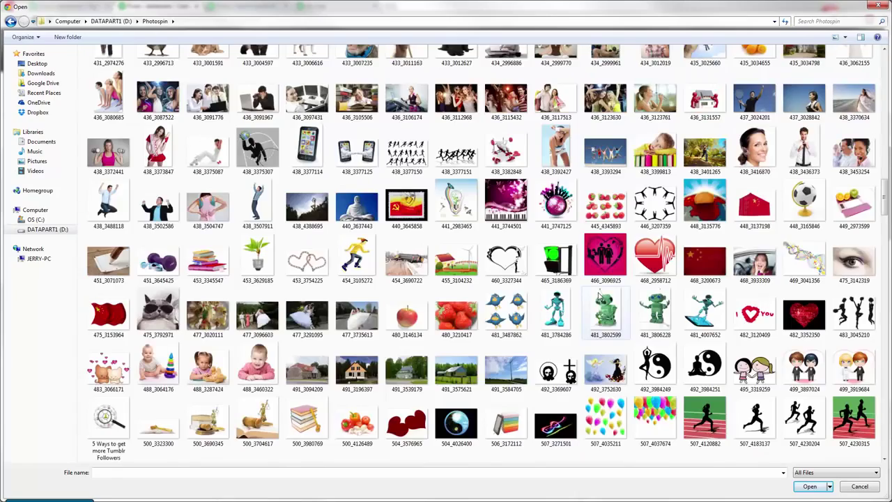
pyautogui.scroll(-15, 598, 296)
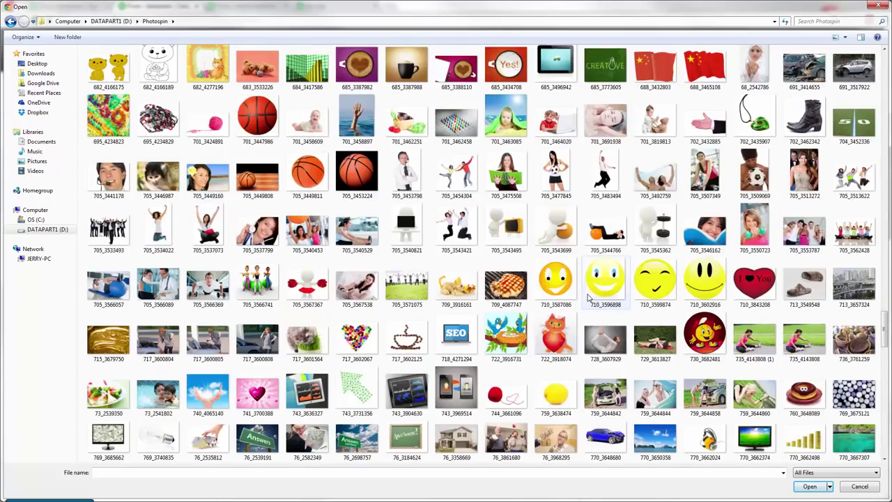
pyautogui.scroll(-20, 587, 298)
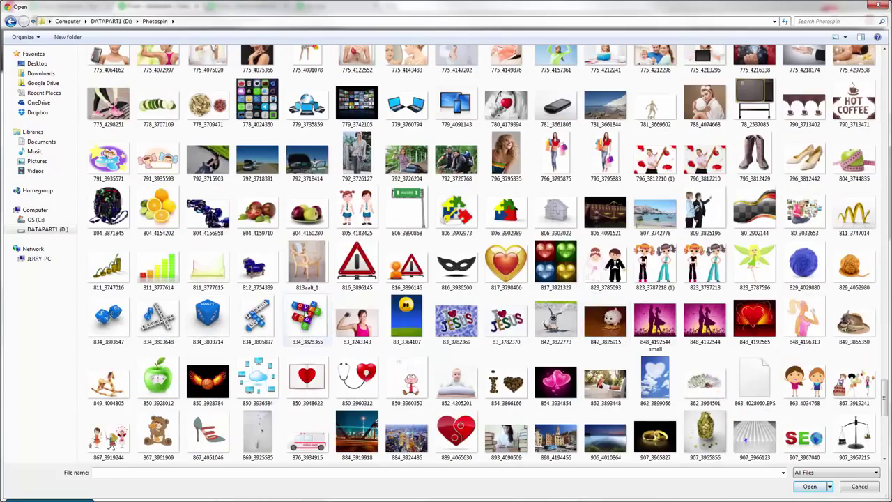
pyautogui.scroll(-8, 286, 150)
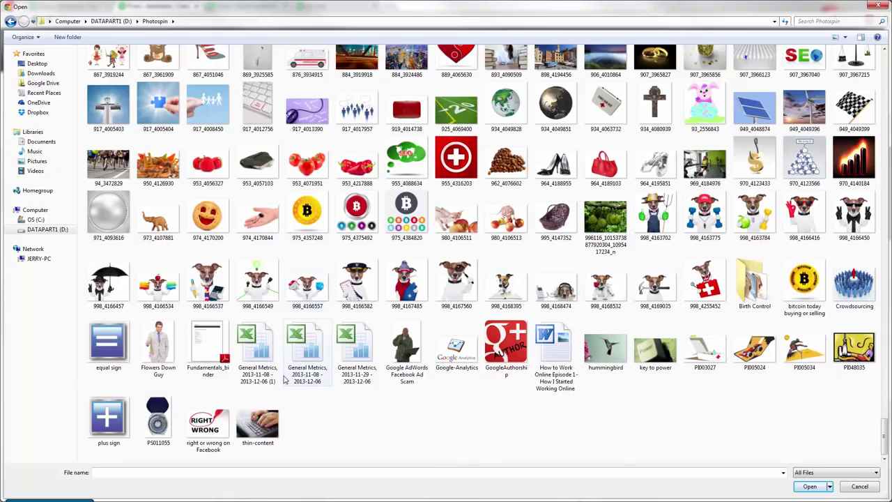
pyautogui.scroll(3, 284, 380)
pyautogui.scroll(-1, 313, 370)
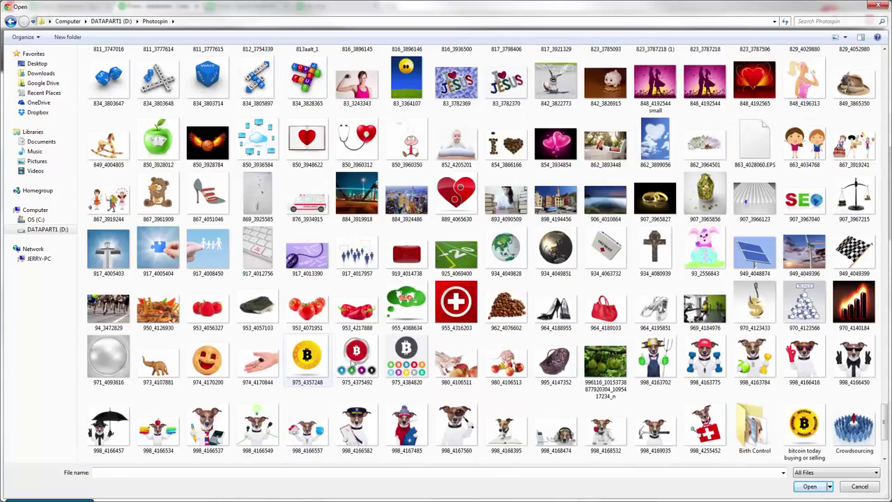
pyautogui.scroll(15, 356, 352)
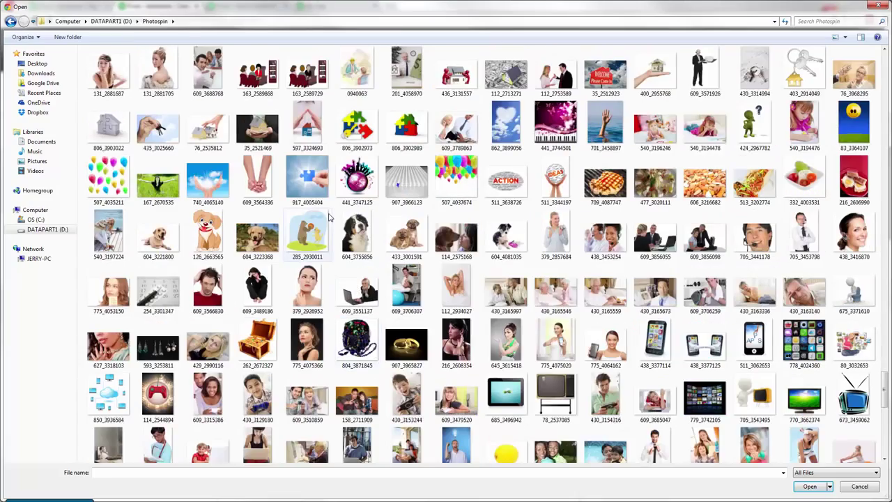
pyautogui.scroll(-12, 328, 225)
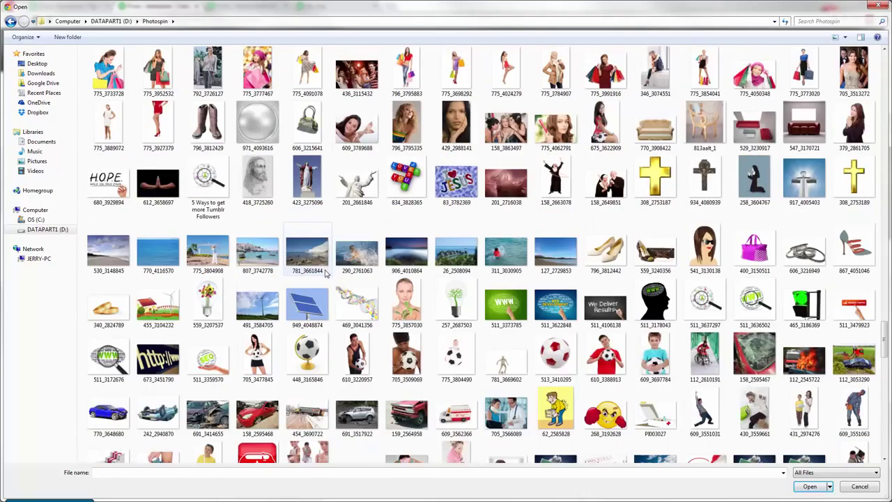
pyautogui.scroll(6, 324, 274)
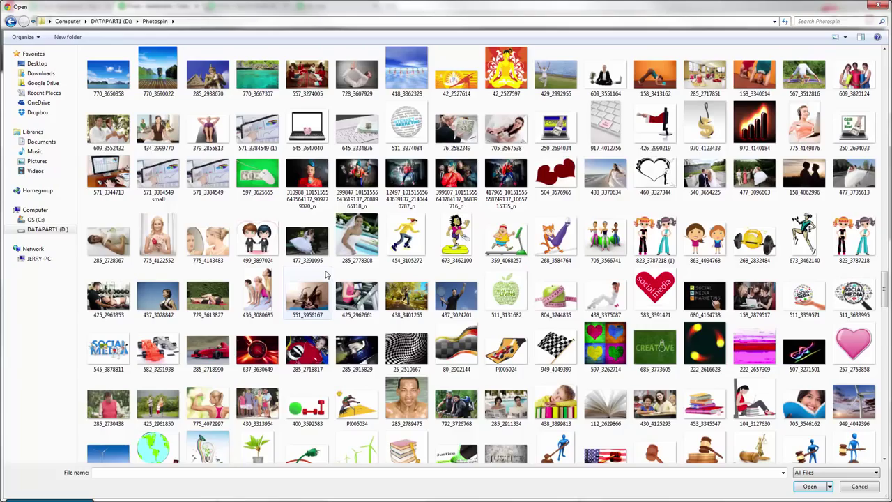
pyautogui.scroll(6, 325, 273)
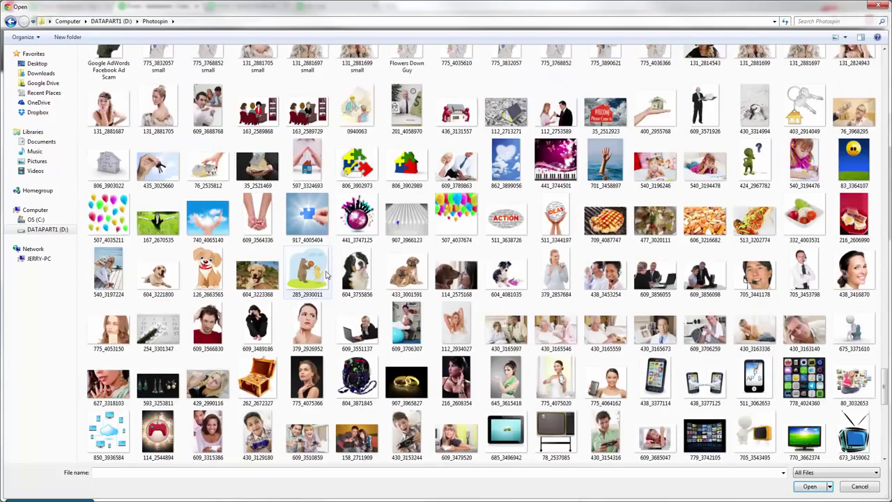
pyautogui.scroll(-10, 327, 275)
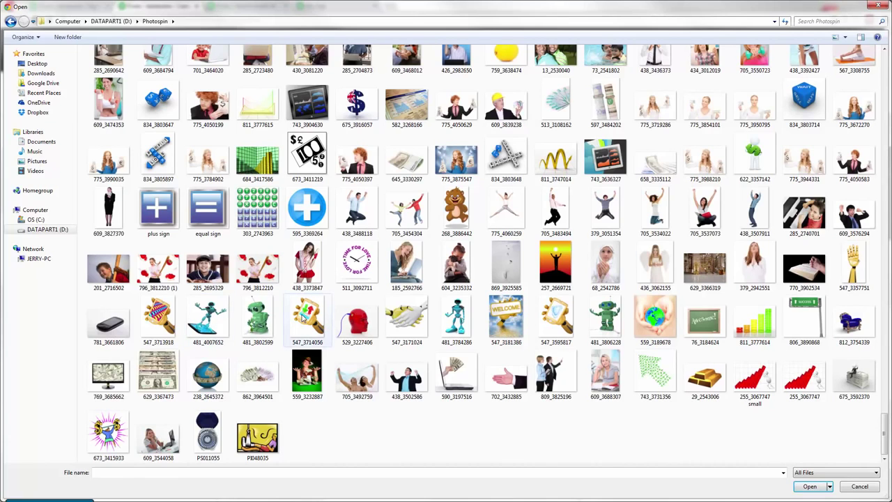
# Try to add the image 547_3714056 to the gig gallery
pyautogui.doubleClick(304, 315)
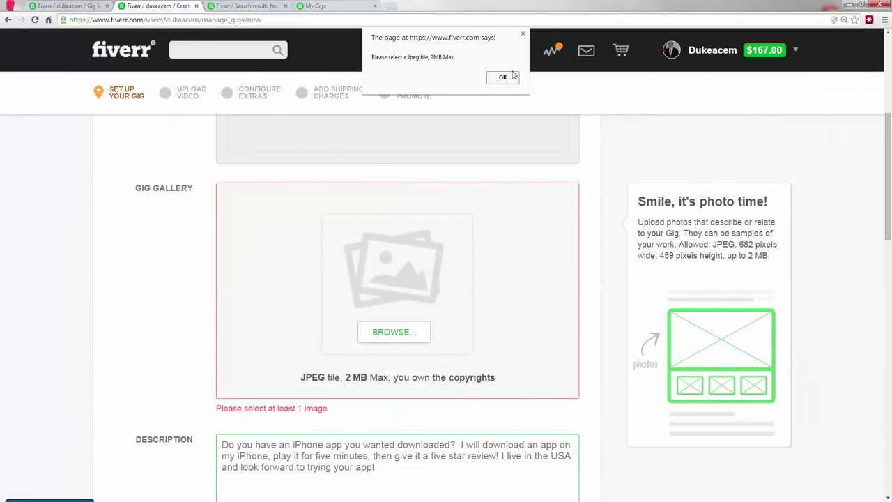
pyautogui.click(503, 76)
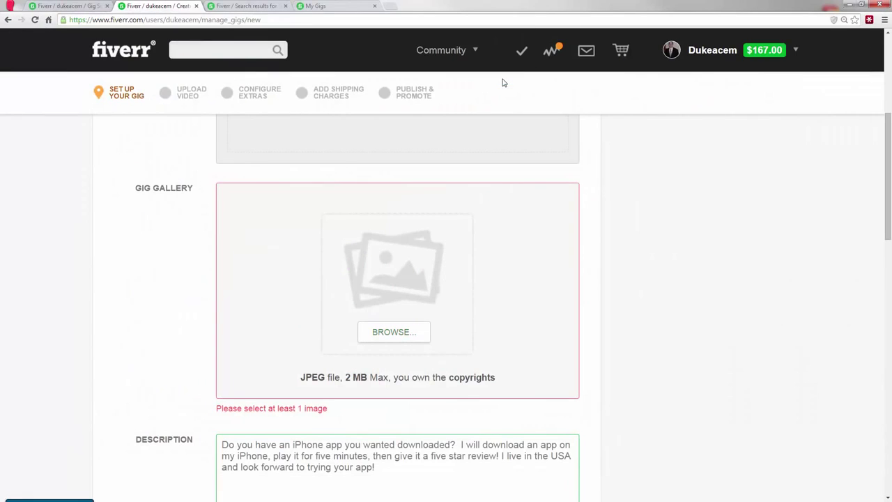
# Choose a gallery image again, find 547_3714056 in the Photospin folder and open it for editing in Paint
pyautogui.click(394, 332)
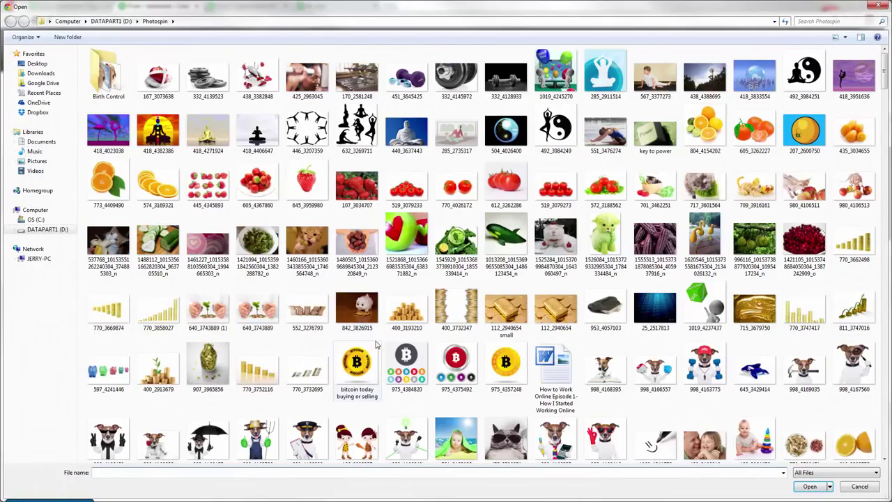
pyautogui.click(357, 363)
pyautogui.scroll(-15, 360, 359)
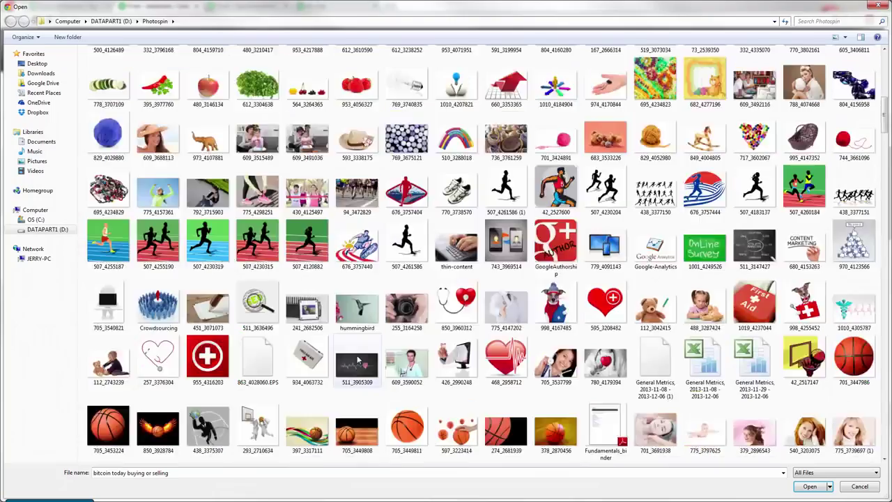
pyautogui.scroll(-15, 359, 358)
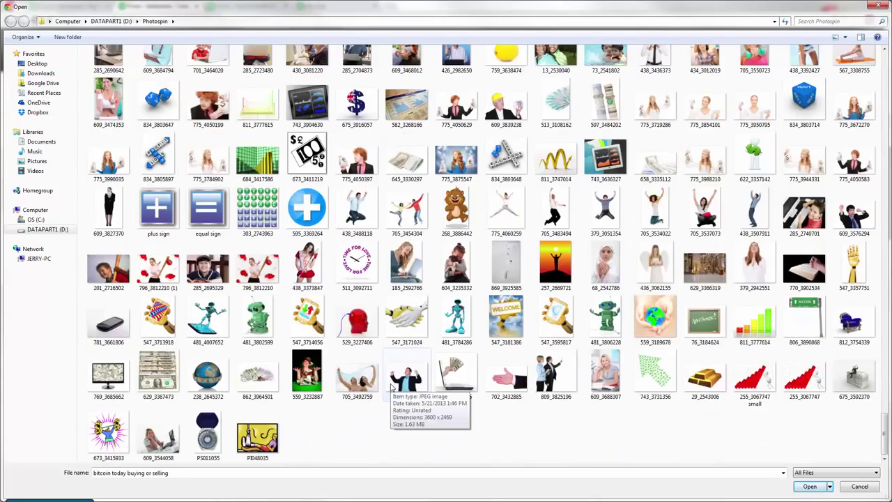
pyautogui.rightClick(304, 314)
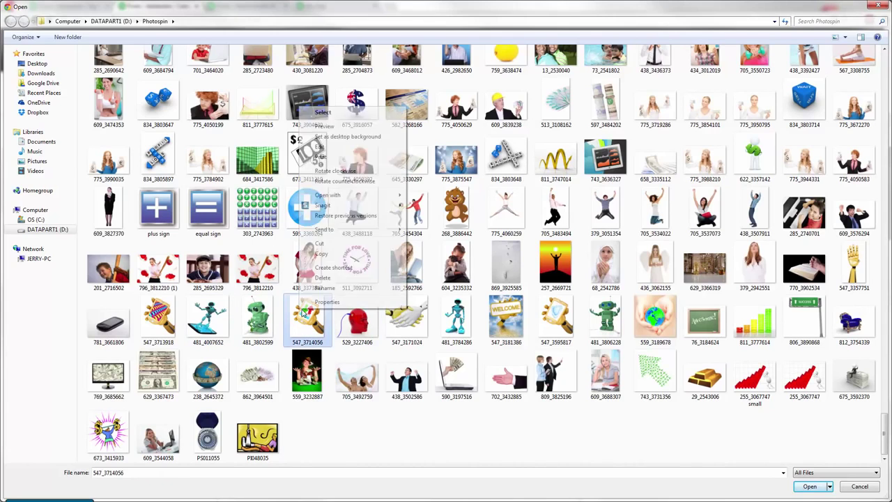
pyautogui.click(319, 146)
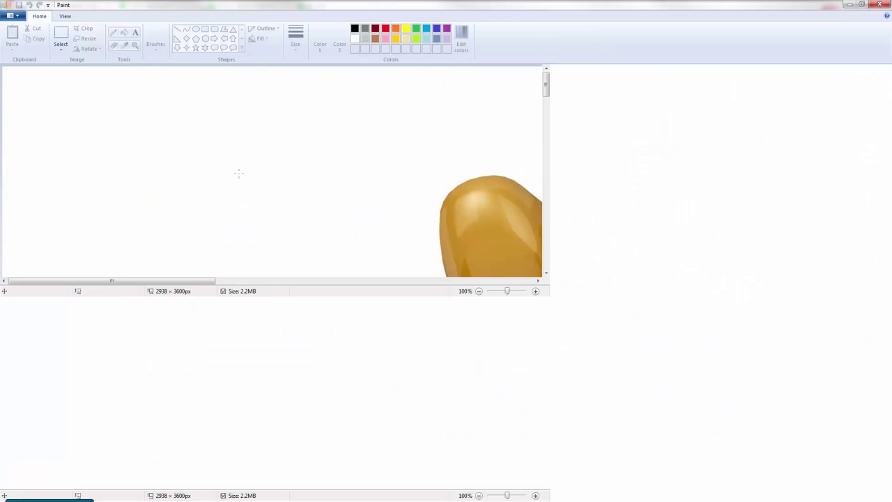
# Resize the image to 25 percent horizontally and vertically, maintaining the aspect ratio
pyautogui.click(85, 39)
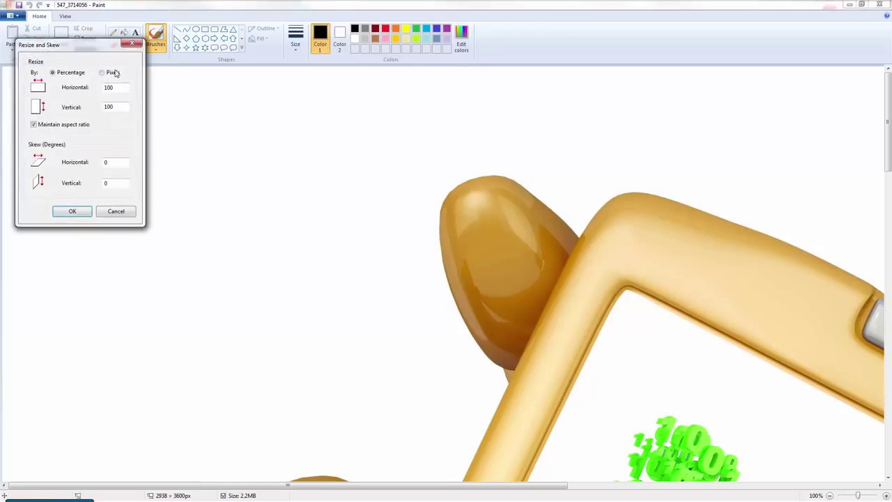
pyautogui.click(103, 72)
pyautogui.click(80, 74)
pyautogui.write('25')
pyautogui.click(73, 212)
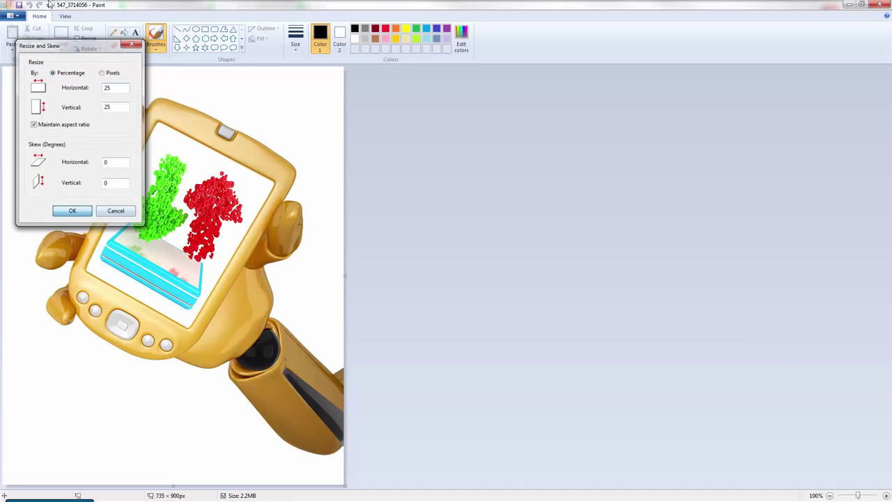
# Save the resized picture as a JPEG copy named "547_3714056 small" in the Photospin folder
pyautogui.click(13, 14)
pyautogui.click(34, 94)
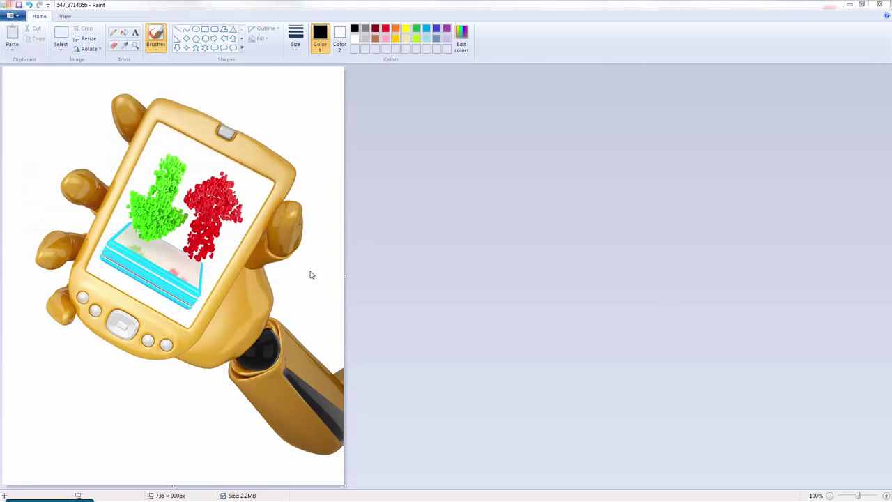
pyautogui.click(328, 293)
pyautogui.write('smal')
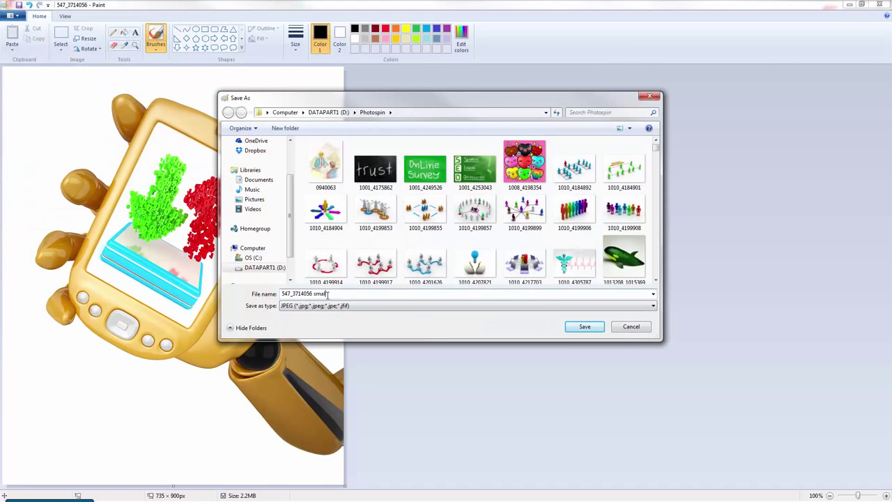
pyautogui.write('l')
pyautogui.press('Return')
# Return to the Fiverr image selection and add 547_3714056 small to the gig gallery
pyautogui.hotkey('ctrl', 'o')
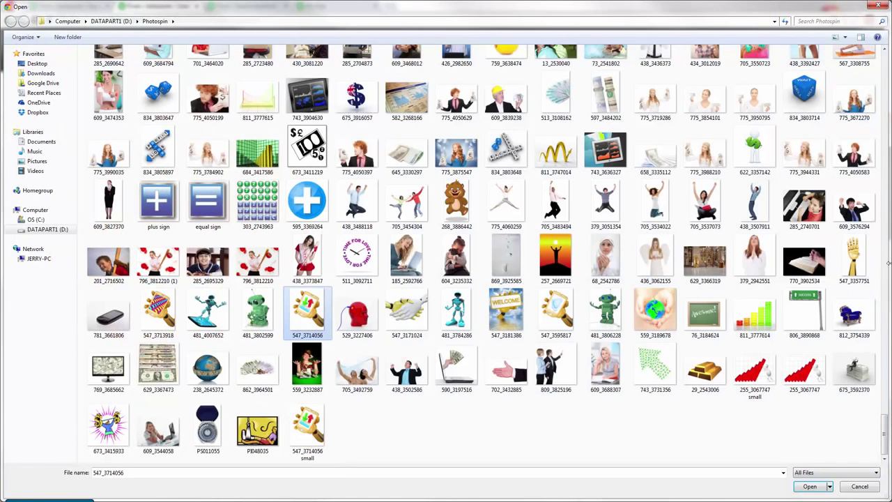
pyautogui.click(307, 436)
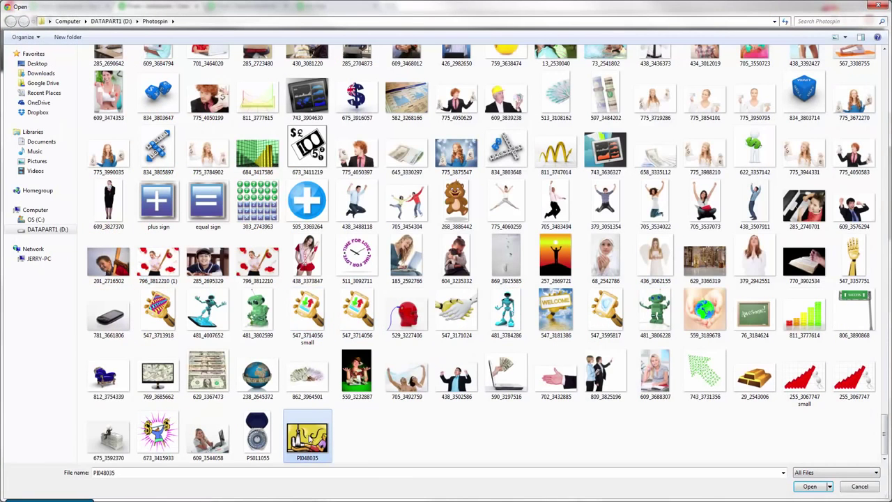
pyautogui.doubleClick(322, 311)
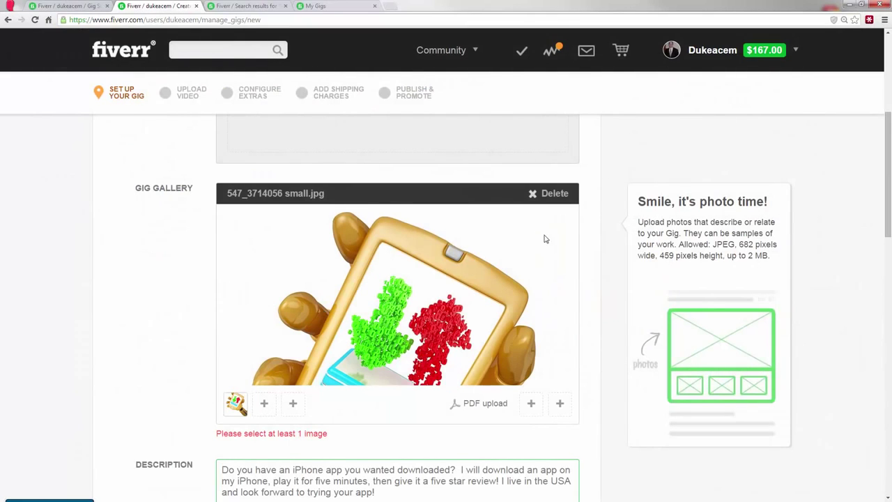
# Save the completed gig form, continue to the video stage and skip the video upload
pyautogui.scroll(-4, 545, 289)
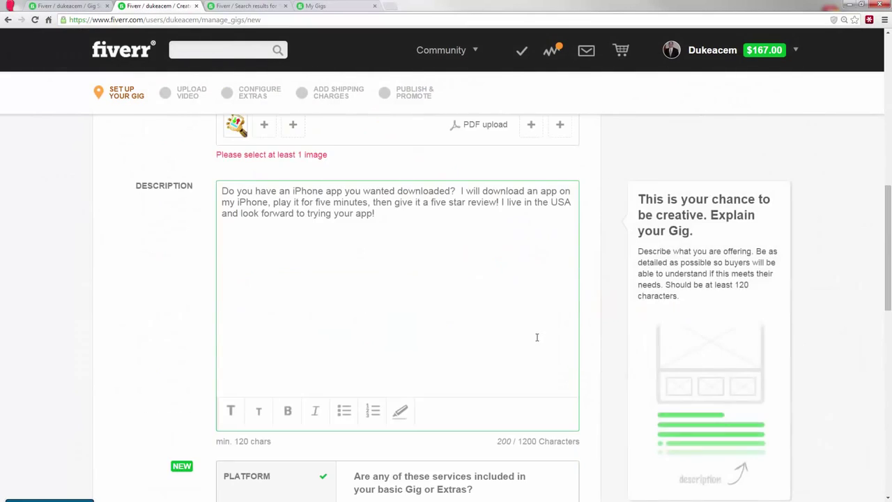
pyautogui.scroll(-15, 537, 337)
pyautogui.click(384, 321)
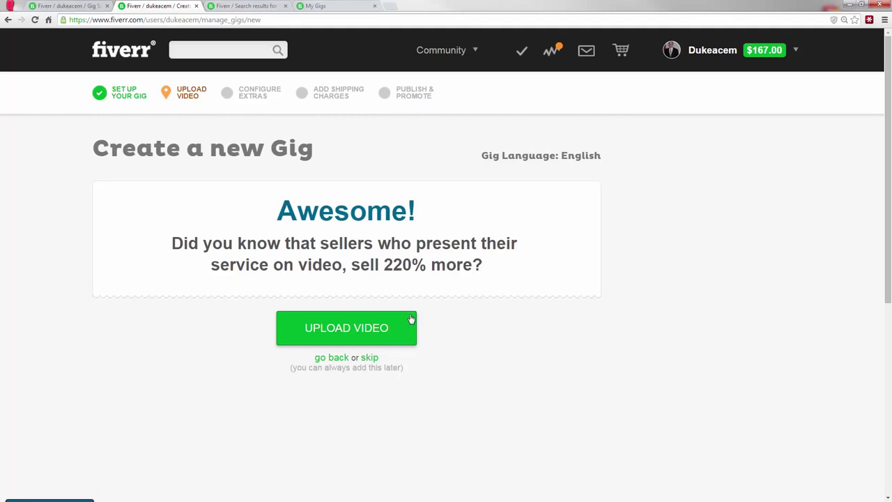
pyautogui.click(376, 359)
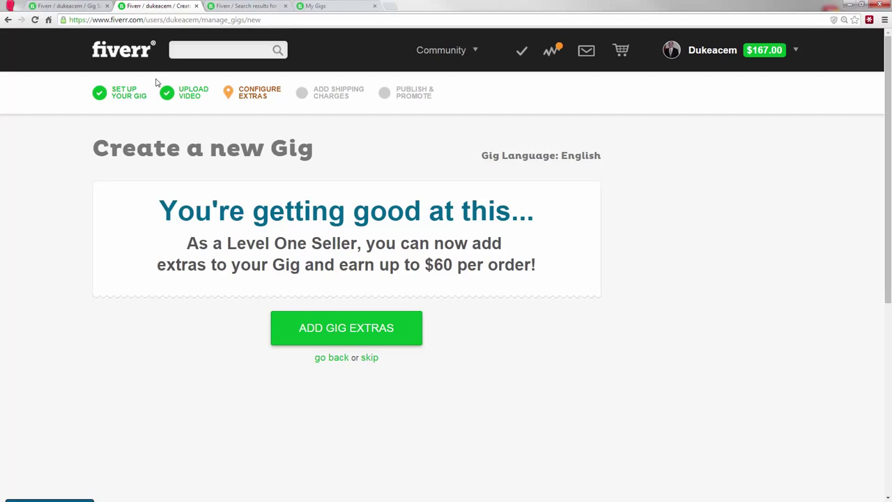
# Go back to the "download iphone app" search results and open the gig offering 5 genuine reviews or 10 ratings
pyautogui.click(77, 5)
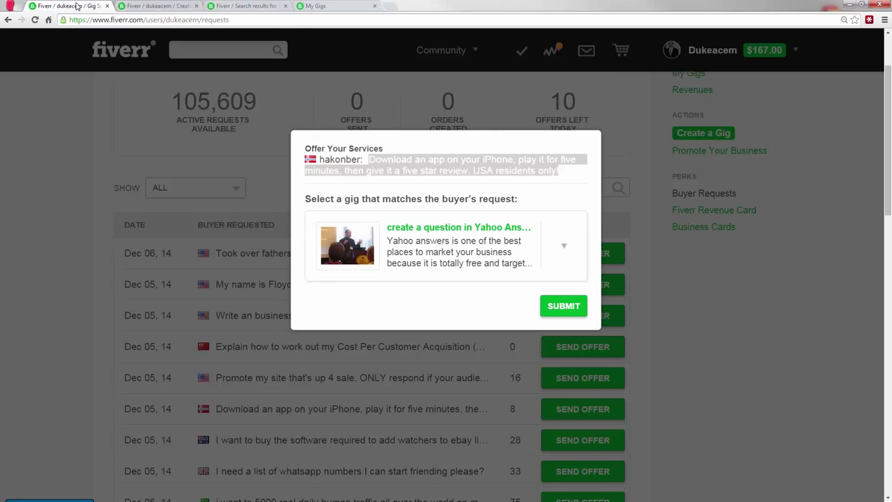
pyautogui.click(275, 5)
pyautogui.click(316, 6)
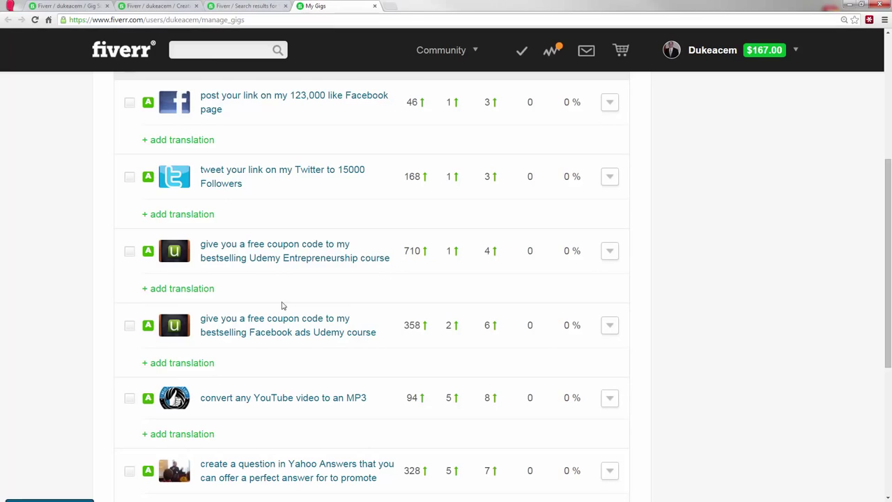
pyautogui.click(270, 6)
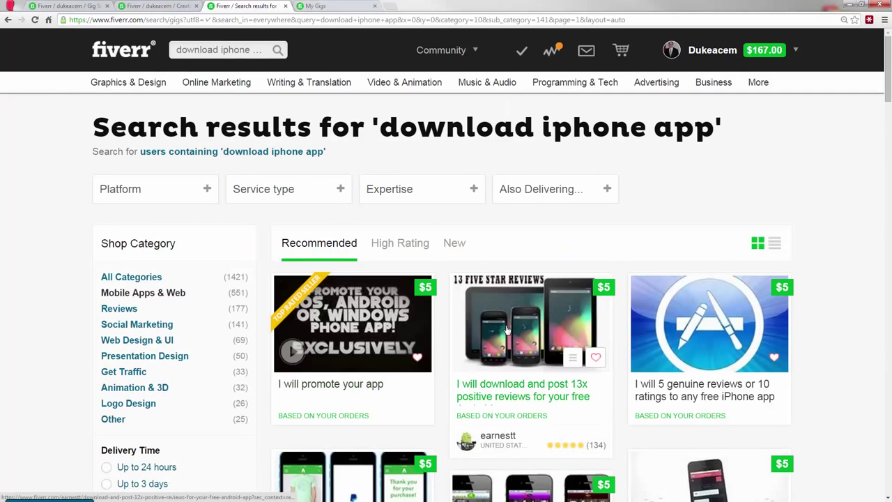
pyautogui.click(719, 322)
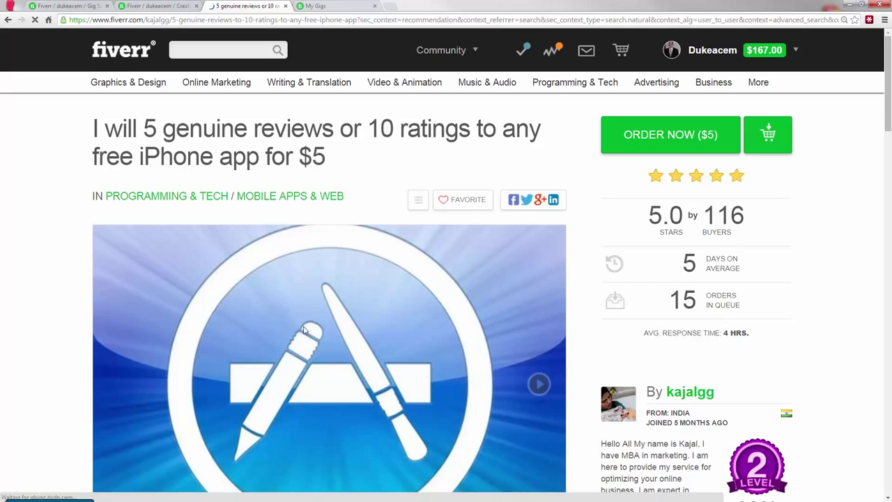
# Look over the competing iPhone review gig, return to its search results and go back to the new gig's extras stage
pyautogui.scroll(-1, 298, 288)
pyautogui.scroll(-3, 298, 288)
pyautogui.hotkey('alt', 'Left')
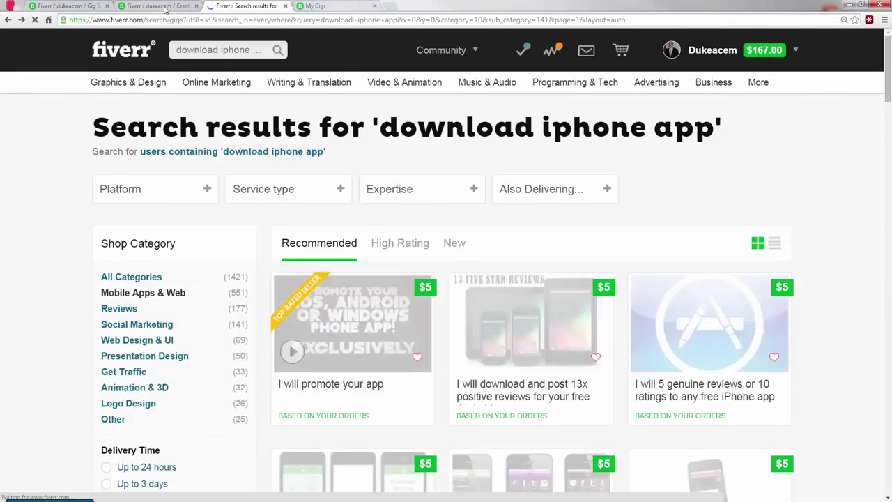
pyautogui.click(167, 6)
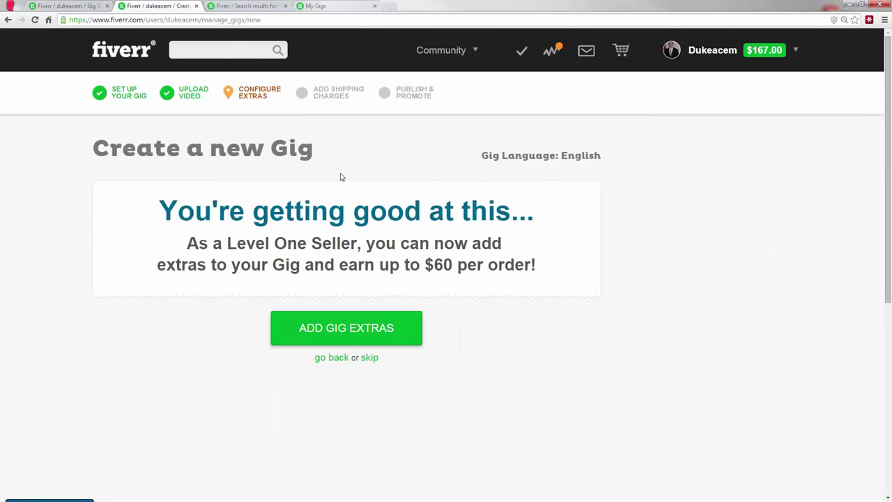
# Check the existing gigs list, close the open offer dialog in the buyer requests and look through the requests
pyautogui.click(345, 7)
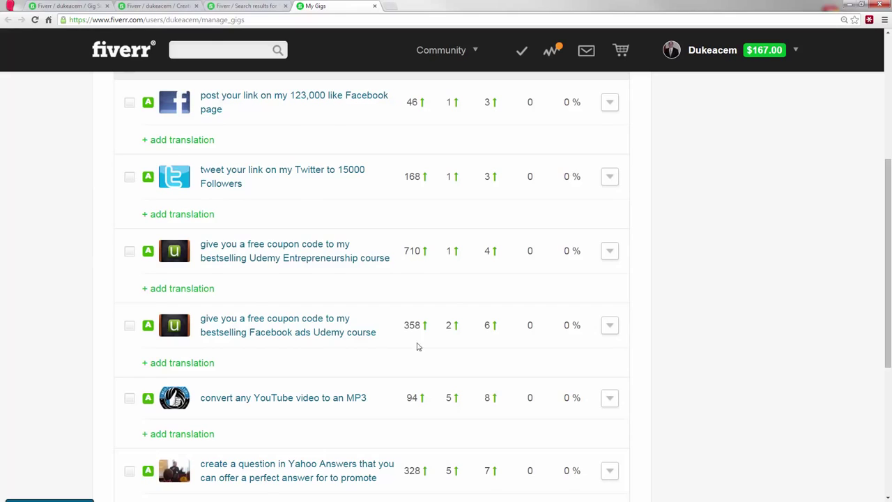
pyautogui.scroll(-1, 364, 326)
pyautogui.scroll(2, 364, 326)
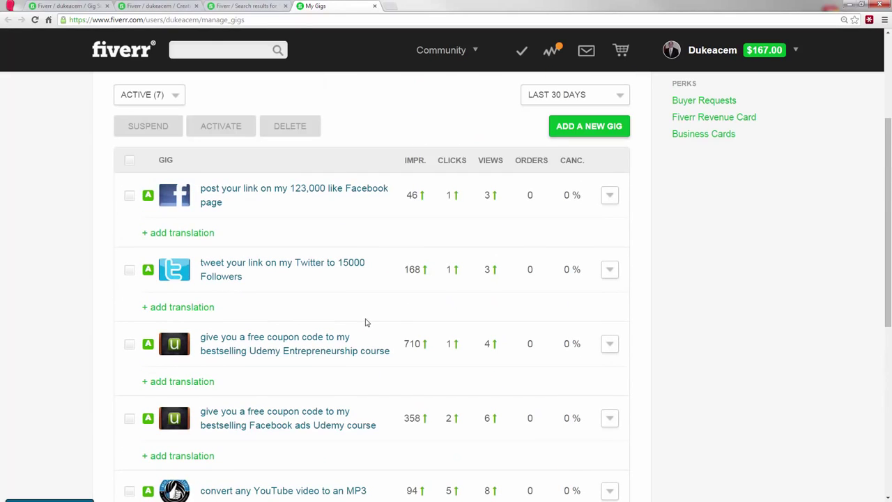
pyautogui.click(80, 12)
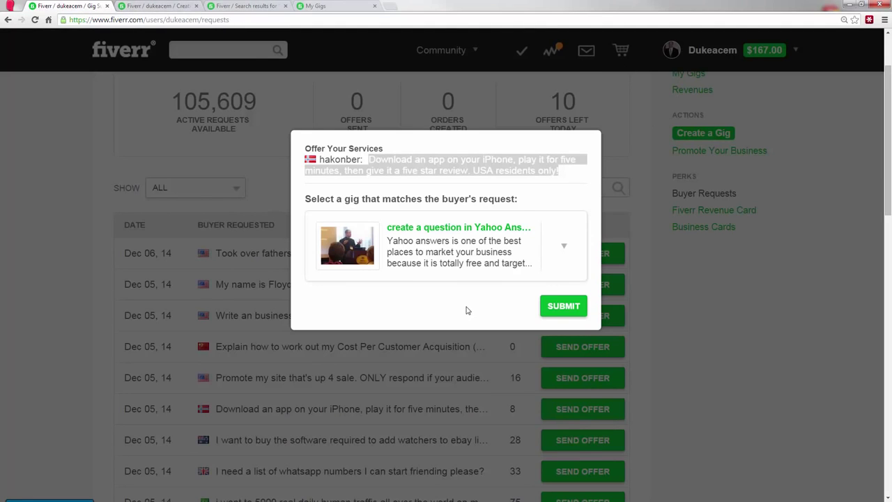
pyautogui.click(209, 321)
pyautogui.scroll(-3, 272, 349)
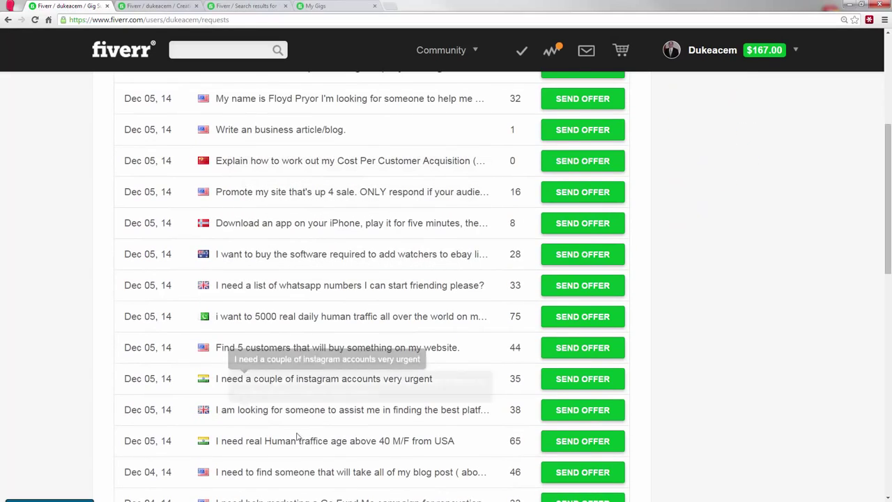
pyautogui.click(304, 6)
pyautogui.click(251, 6)
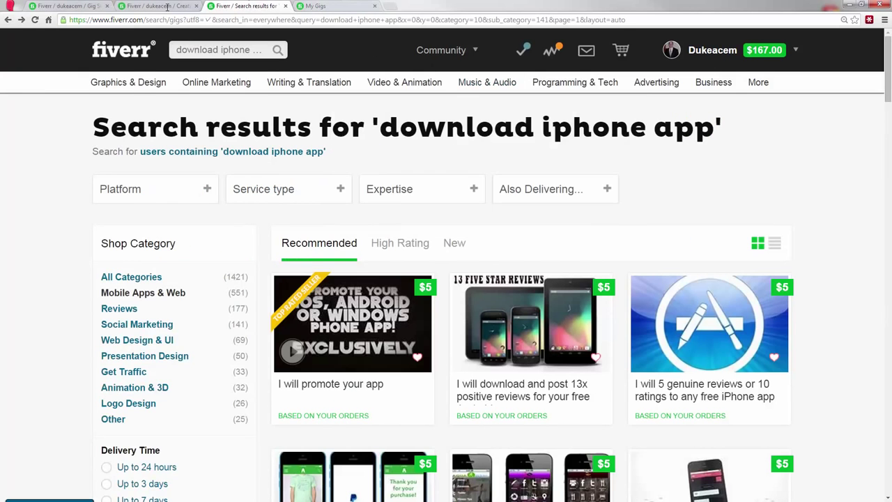
# Add a gig extra offering extra-fast delivery in 1 day for an extra $20
pyautogui.moveTo(168, 7); pyautogui.dragTo(338, 7)
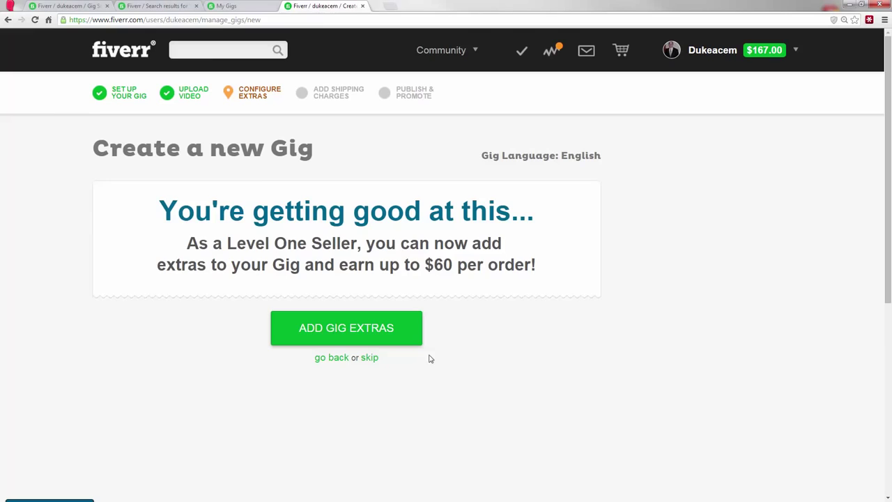
pyautogui.click(375, 337)
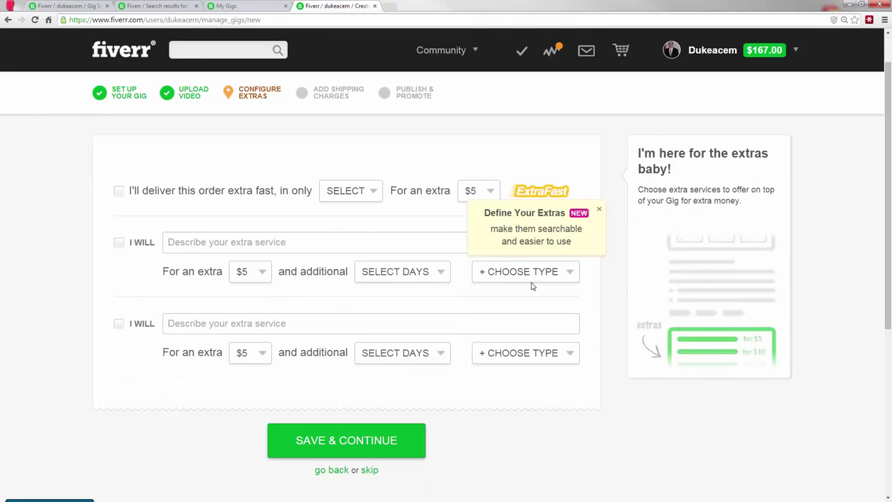
pyautogui.click(599, 209)
pyautogui.click(363, 190)
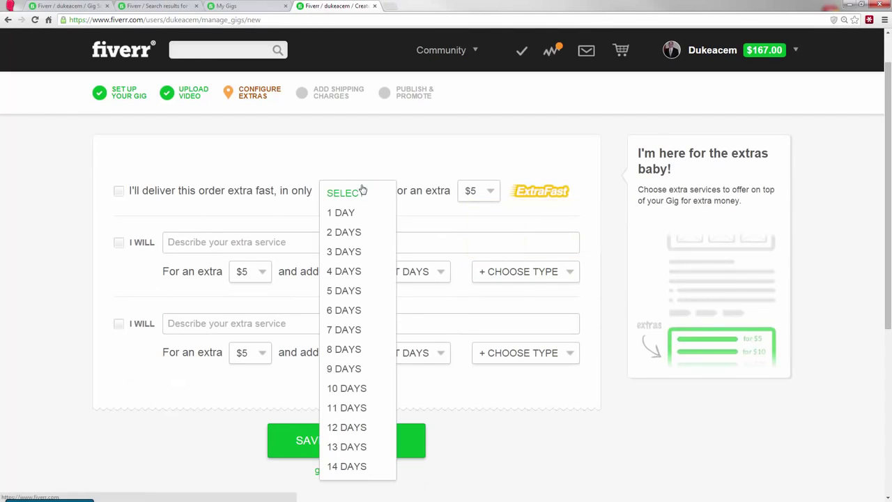
pyautogui.click(347, 213)
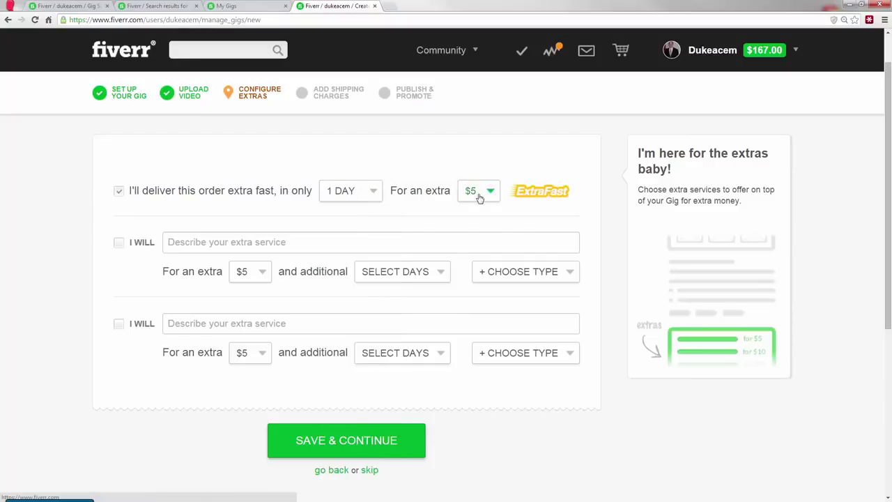
pyautogui.click(479, 199)
pyautogui.click(476, 233)
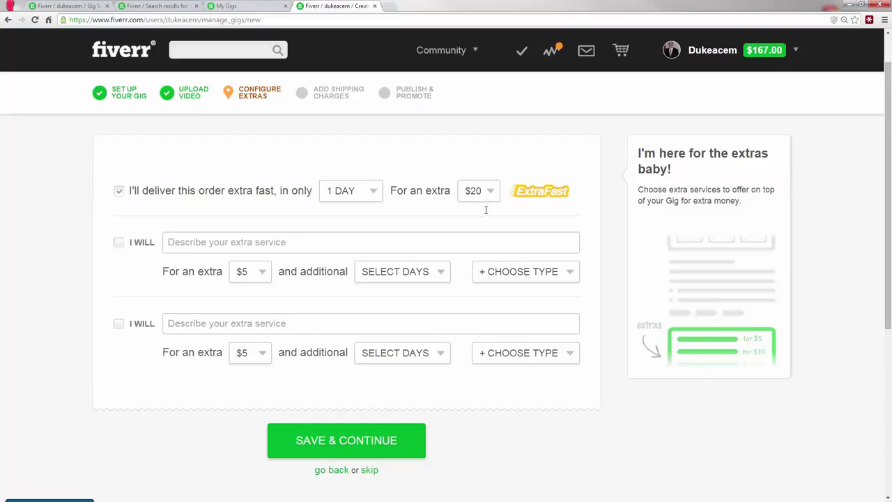
# Save the gig extras and publish the gig without shipping charges
pyautogui.click(359, 439)
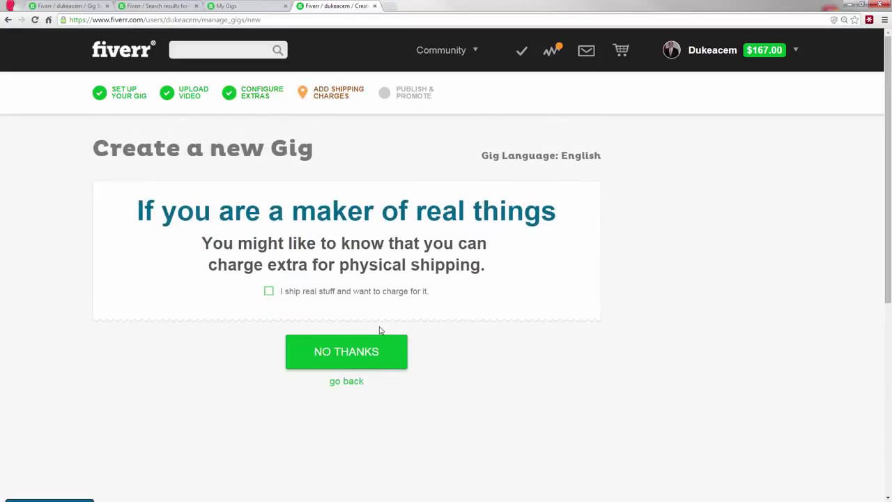
pyautogui.click(365, 364)
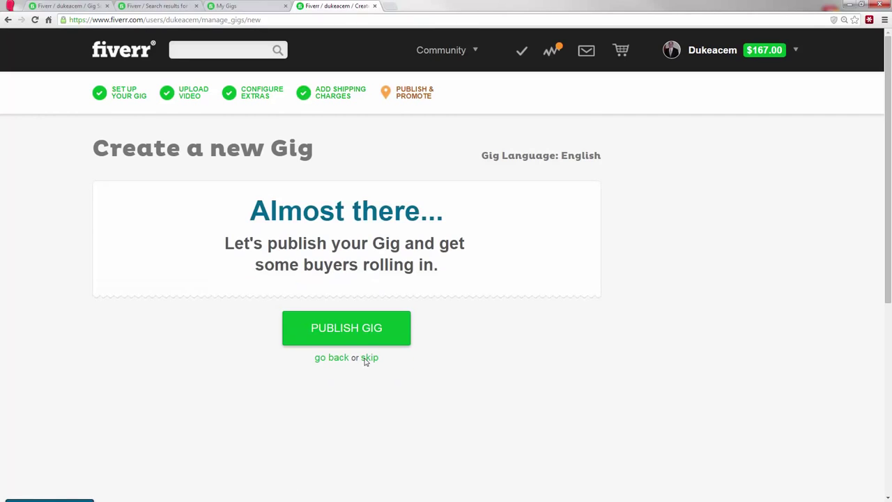
pyautogui.click(366, 327)
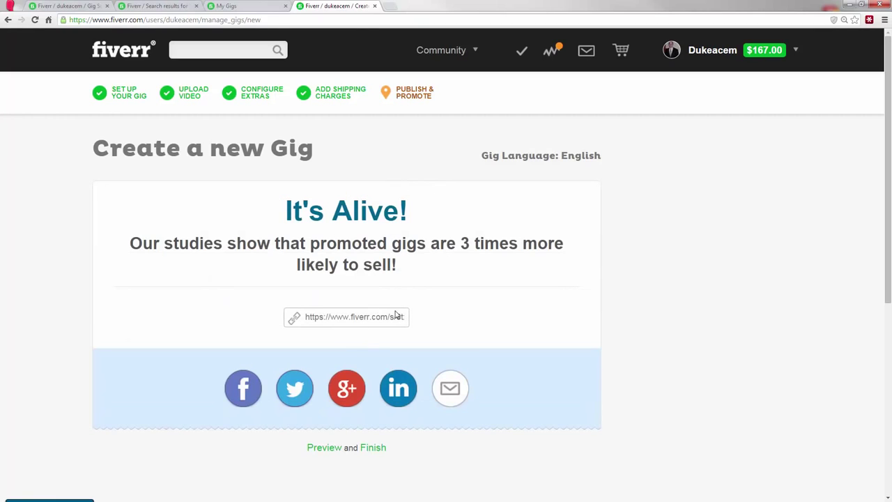
# Open the My Gigs list and expand the details of the "download an iPhone app play it for five minutes then rate 5 stars" gig
pyautogui.click(788, 46)
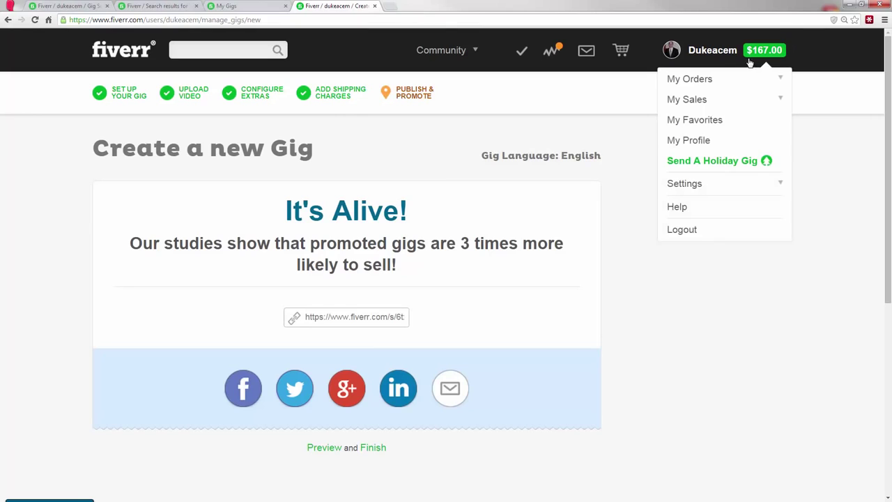
pyautogui.click(701, 100)
pyautogui.click(699, 121)
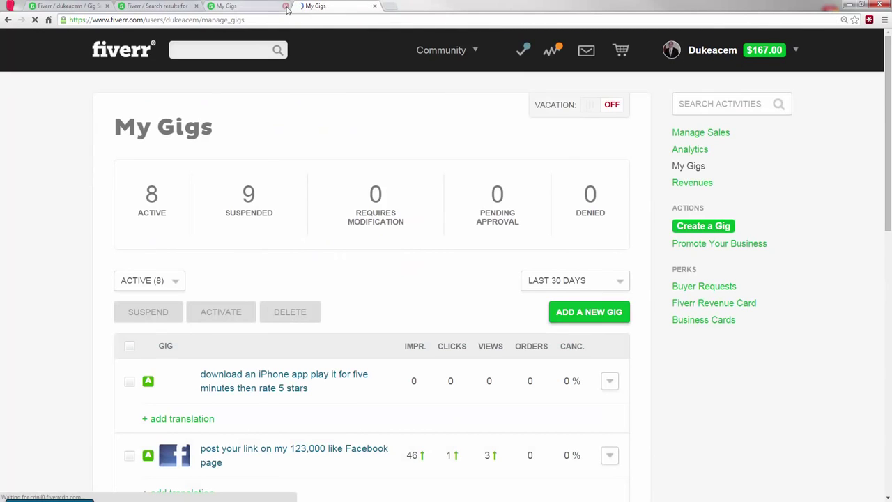
pyautogui.scroll(-1, 366, 223)
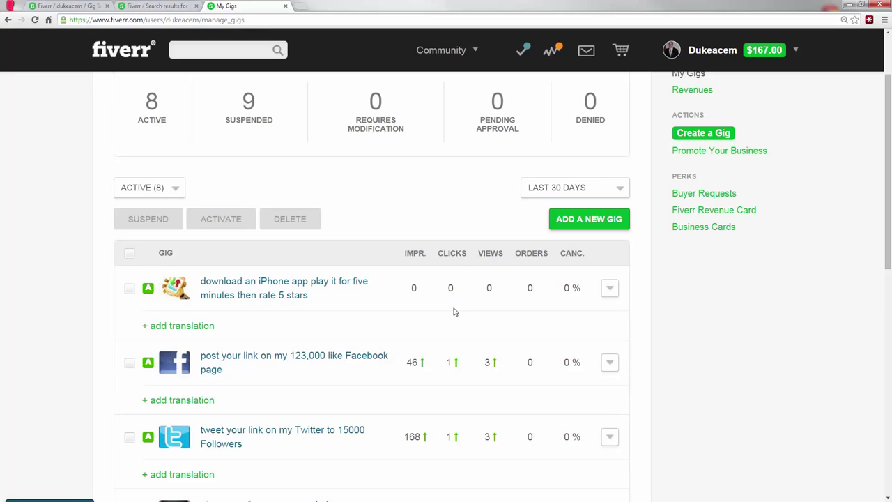
pyautogui.click(272, 296)
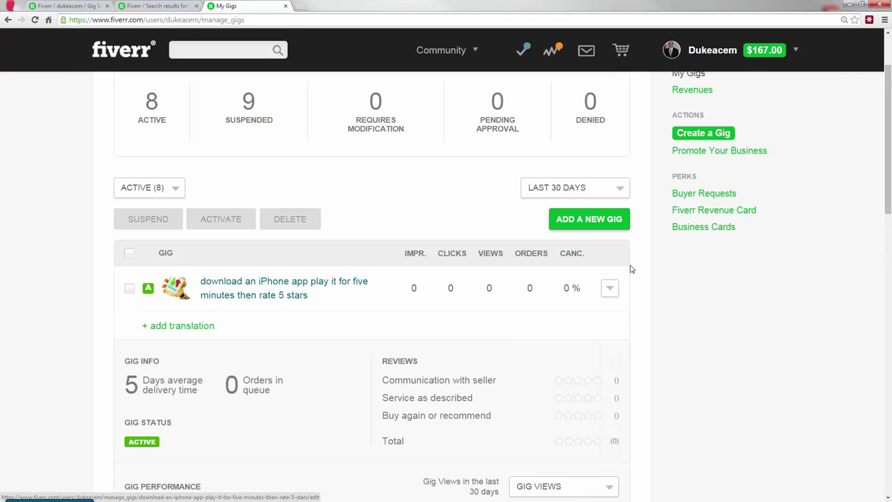
# Open the iPhone app gig for editing, review its title, gallery, description and platform settings, and close the editor
pyautogui.click(610, 290)
pyautogui.click(542, 309)
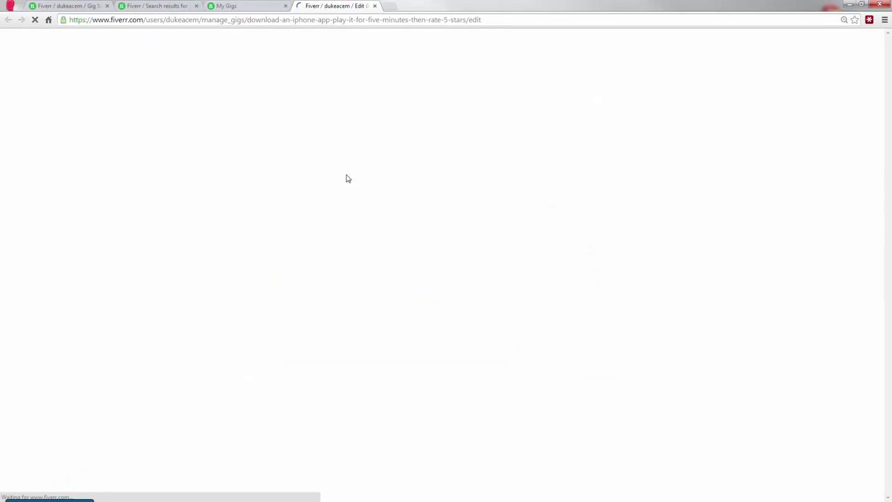
pyautogui.scroll(-1, 380, 192)
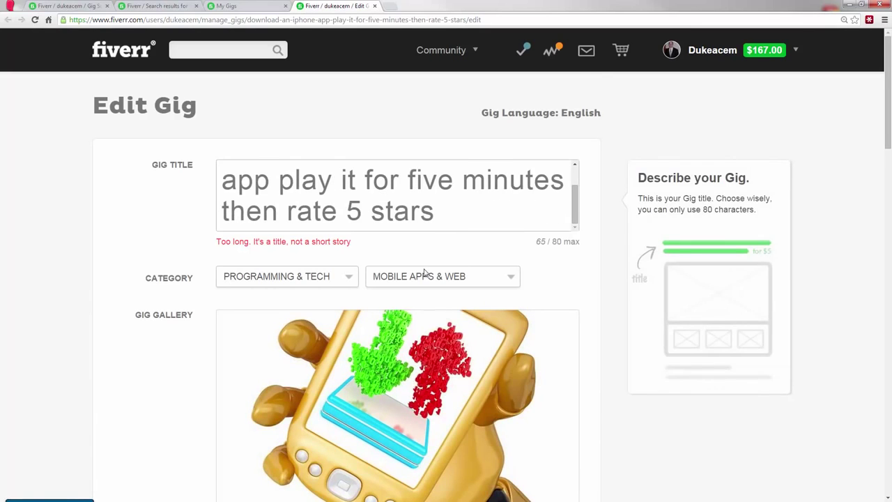
pyautogui.scroll(-3, 418, 265)
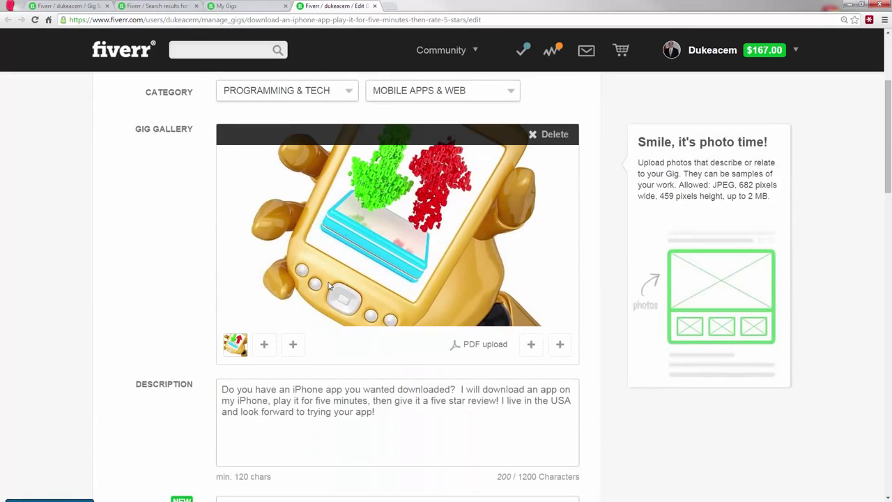
pyautogui.scroll(-3, 209, 218)
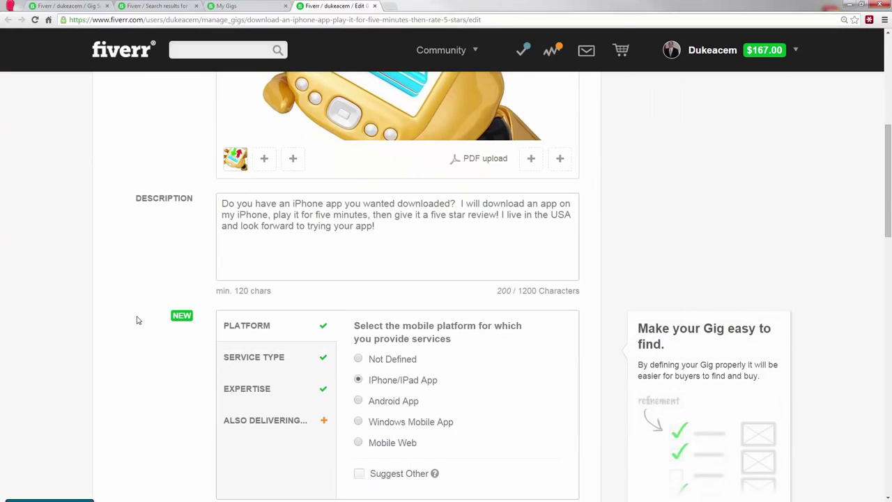
pyautogui.click(374, 6)
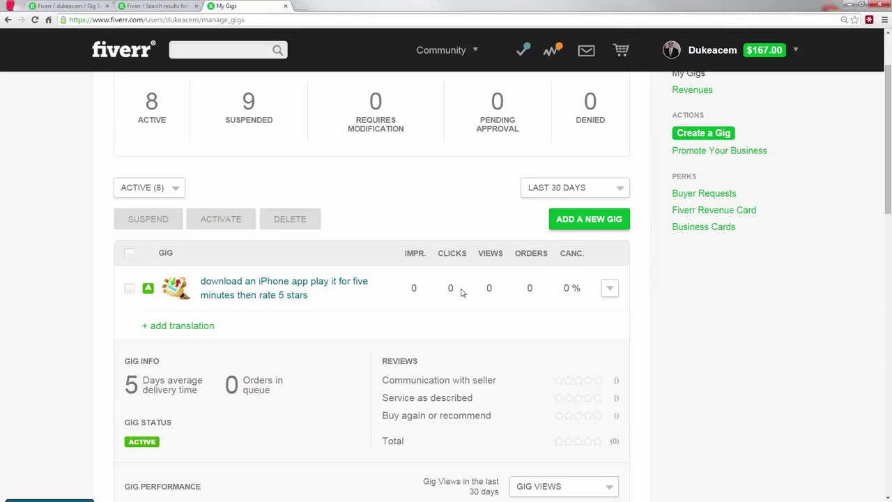
# Review the iPhone app gig's performance details and the gig status overview in My Gigs
pyautogui.scroll(-1, 462, 298)
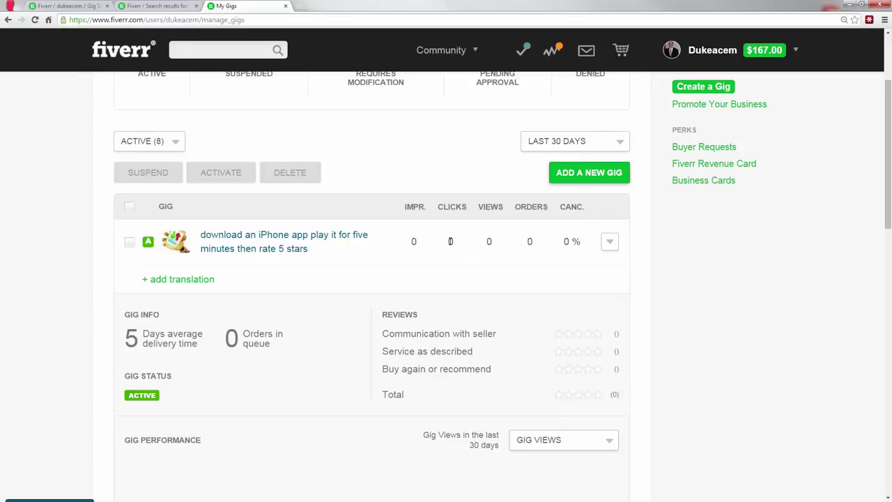
pyautogui.scroll(3, 450, 241)
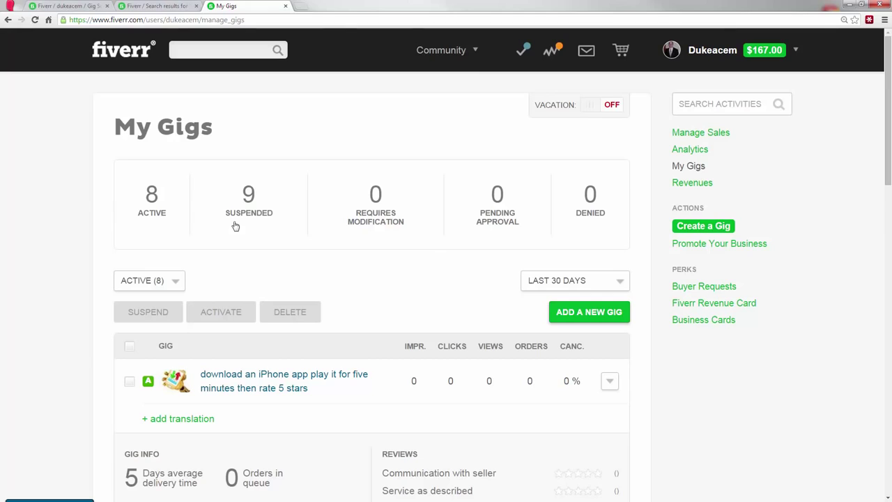
pyautogui.scroll(-1, 248, 223)
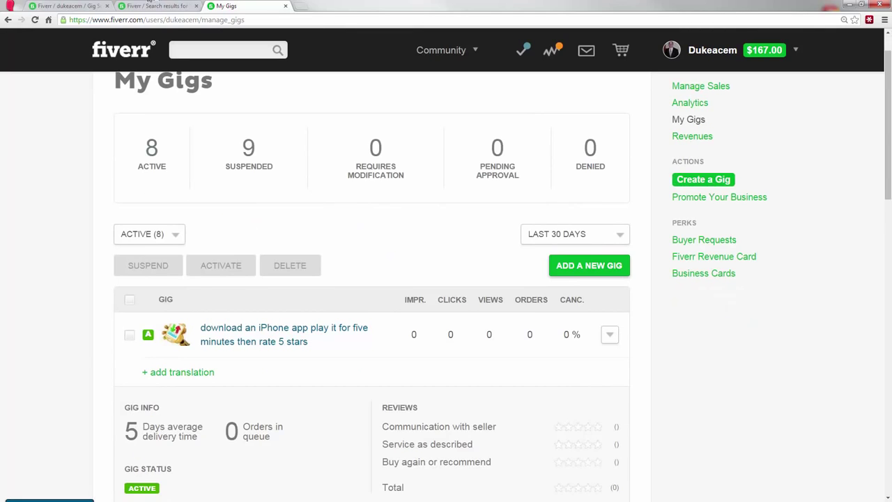
pyautogui.scroll(1, 298, 247)
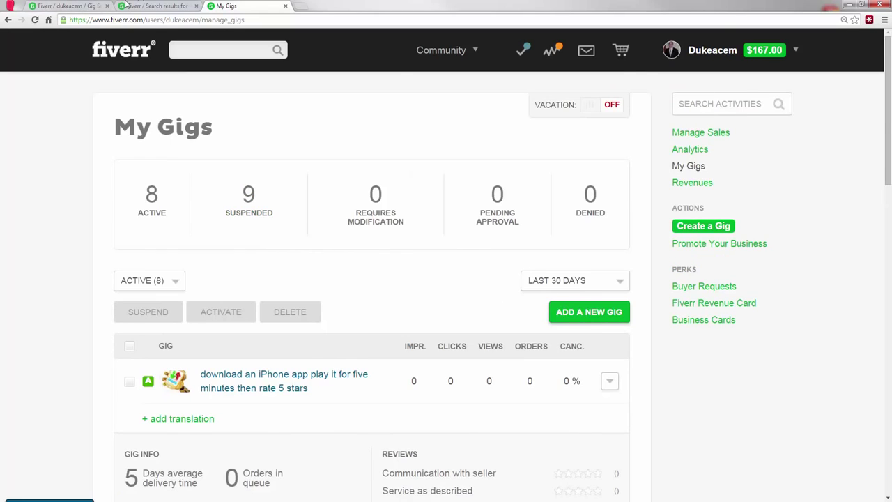
# Browse the buyer requests for more gig ideas and highlight the request about a higher ranking for a LinkedIn profile
pyautogui.click(66, 6)
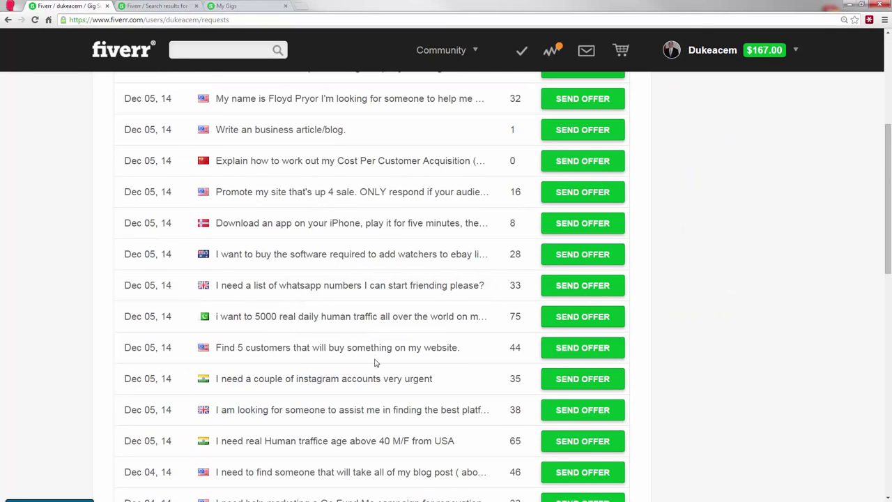
pyautogui.scroll(-4, 379, 345)
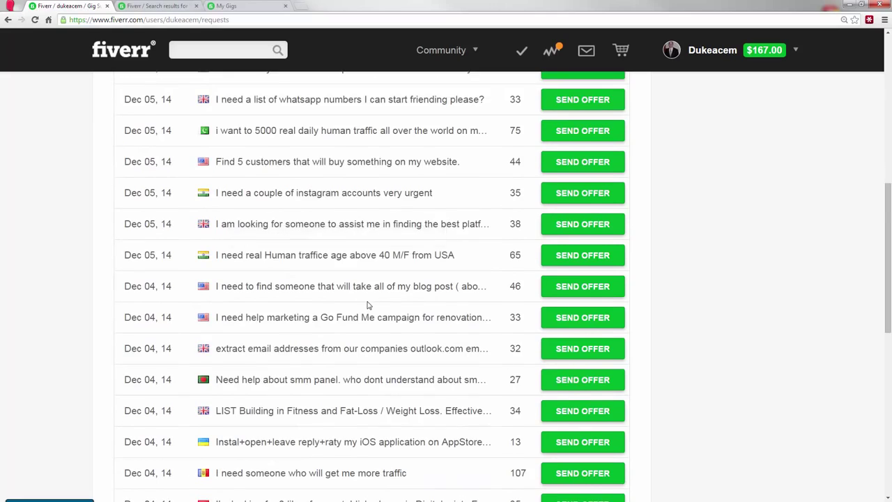
pyautogui.scroll(-2, 369, 305)
pyautogui.scroll(-1, 387, 308)
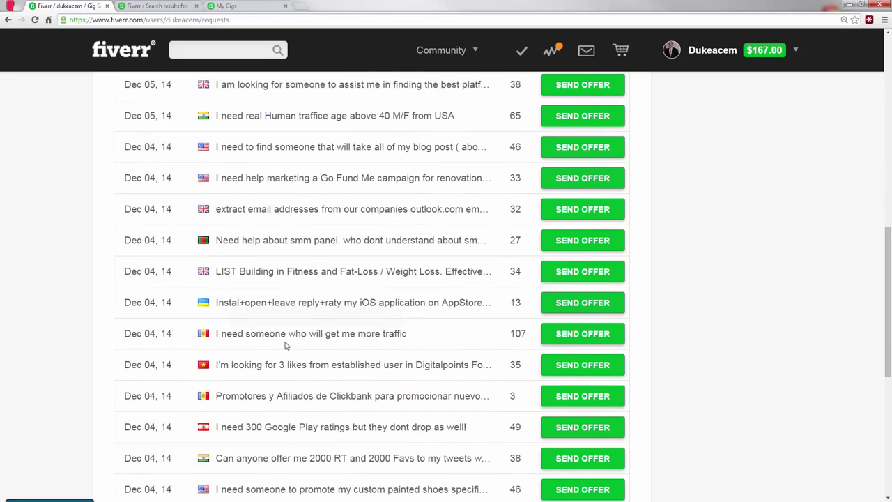
pyautogui.scroll(-1, 382, 379)
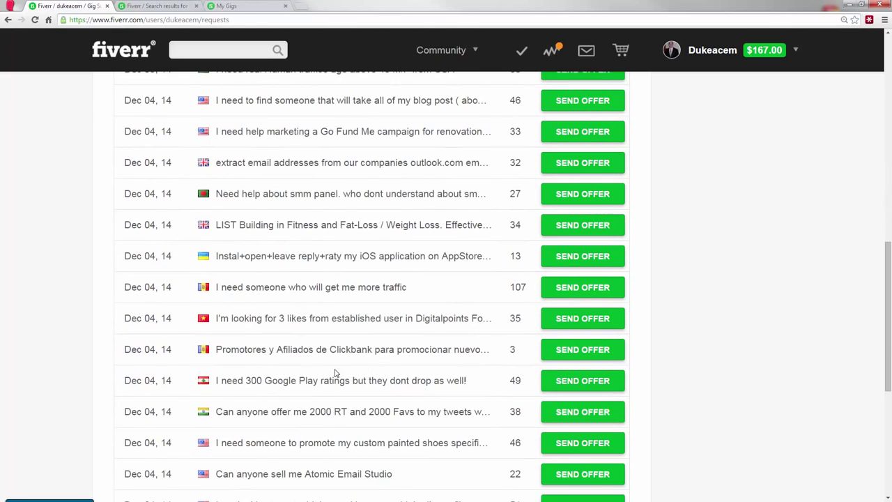
pyautogui.scroll(-1, 333, 376)
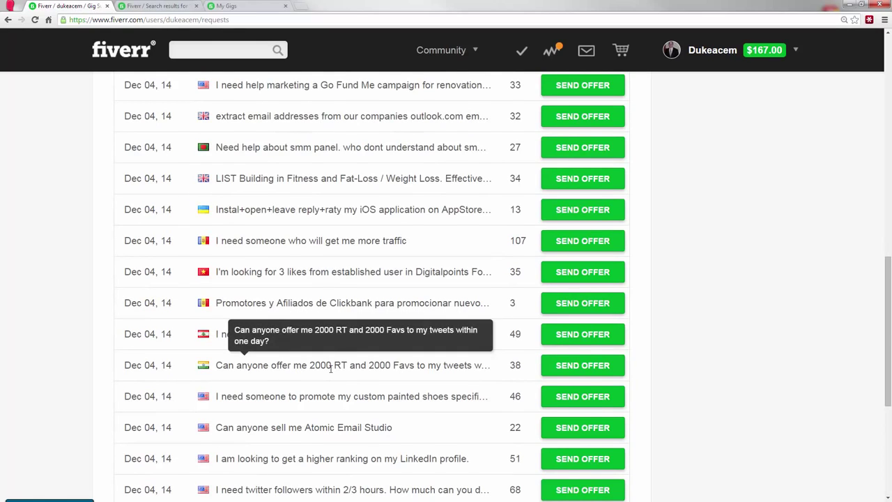
pyautogui.scroll(-2, 334, 367)
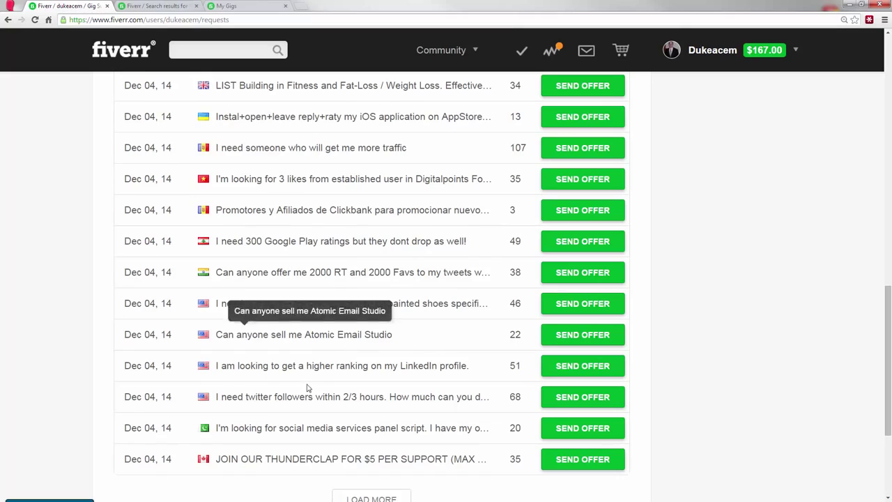
pyautogui.moveTo(490, 369); pyautogui.dragTo(218, 363)
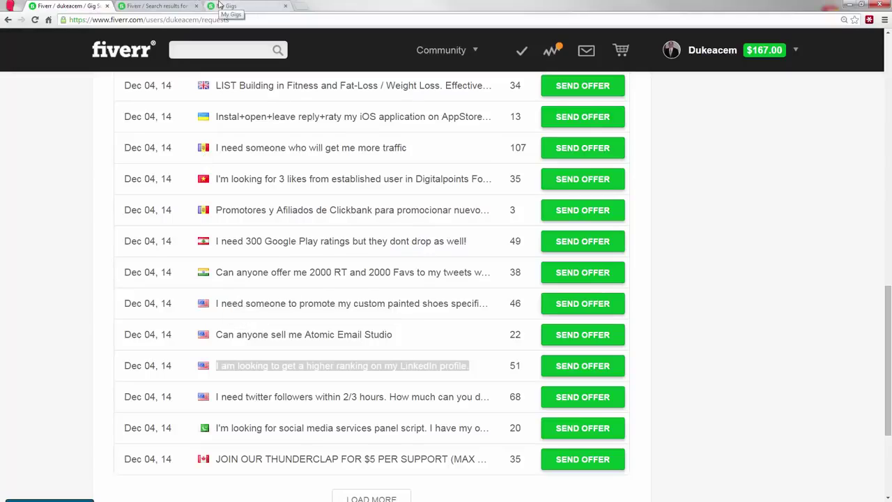
# Copy the text of the buyer request "I am looking to get a higher ranking on my LinkedIn profile."
pyautogui.click(463, 363)
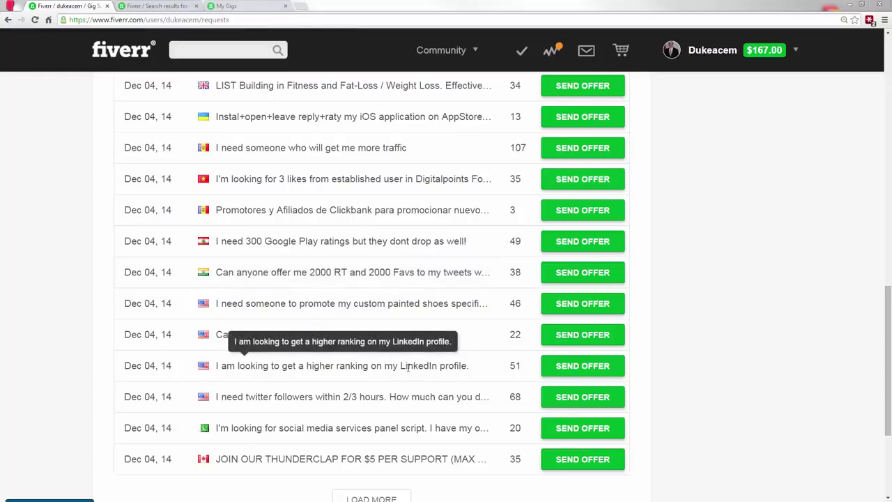
pyautogui.moveTo(471, 365); pyautogui.dragTo(307, 365)
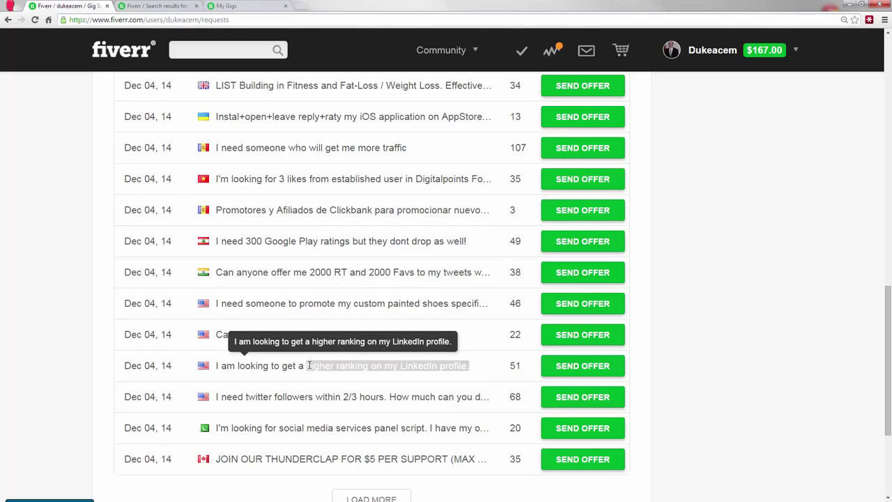
pyautogui.click(235, 368)
pyautogui.moveTo(216, 365); pyautogui.dragTo(474, 370)
pyautogui.hotkey('ctrl', 'c')
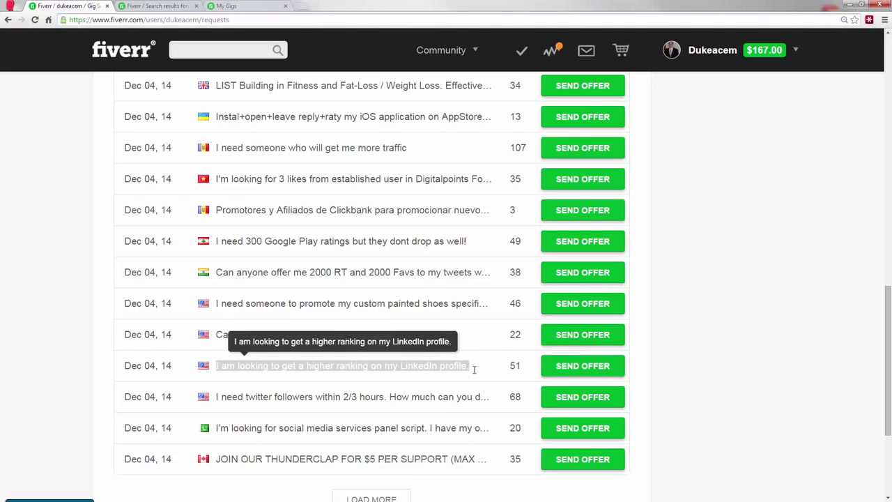
# Start a new gig from the My Gigs page
pyautogui.click(253, 7)
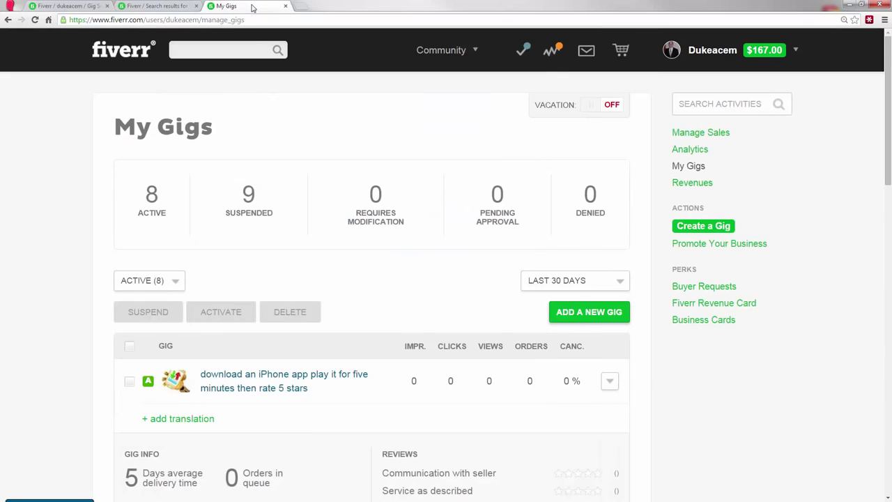
pyautogui.scroll(-2, 313, 205)
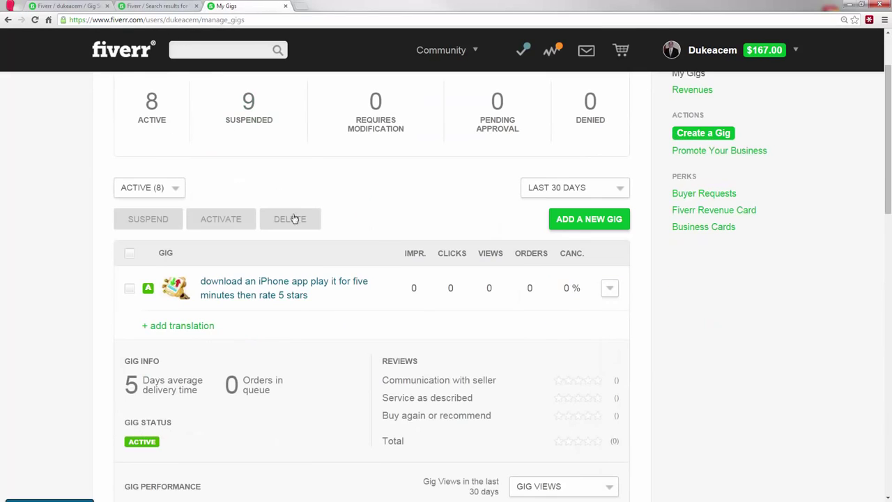
pyautogui.scroll(2, 294, 219)
pyautogui.click(568, 312)
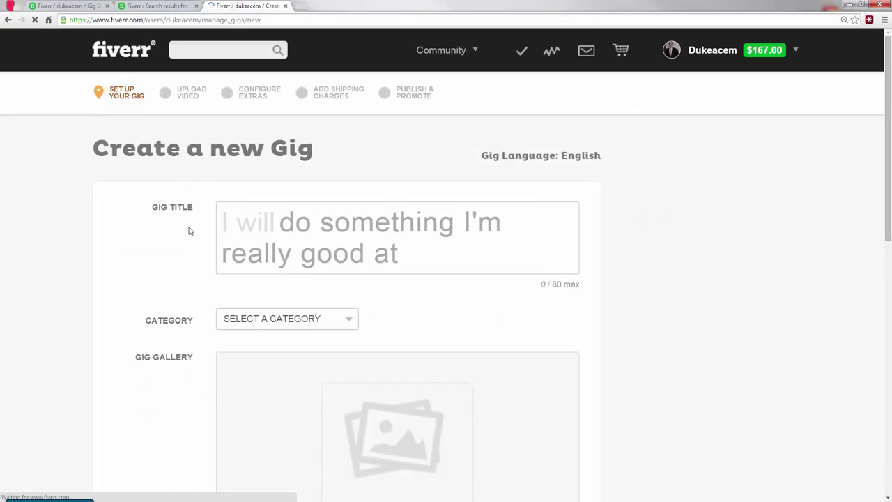
# Paste the copied request as the gig title and reword it to "show you how I get a higher ranking on my LinkedIn profile search results"
pyautogui.click(279, 222)
pyautogui.hotkey('ctrl', 'v')
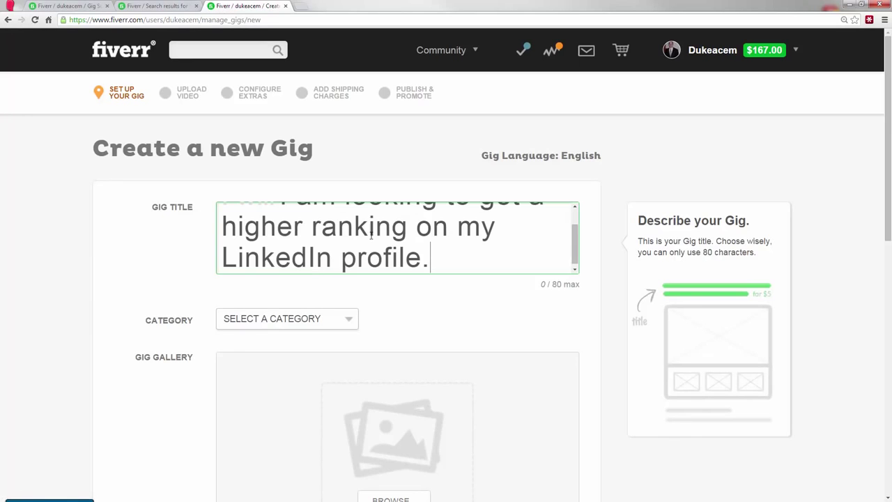
pyautogui.press('BackSpace')
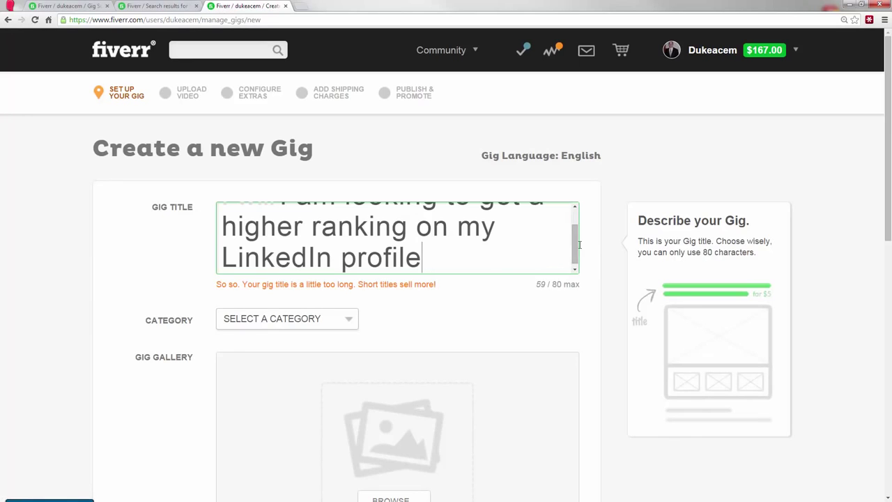
pyautogui.moveTo(576, 241); pyautogui.dragTo(574, 216)
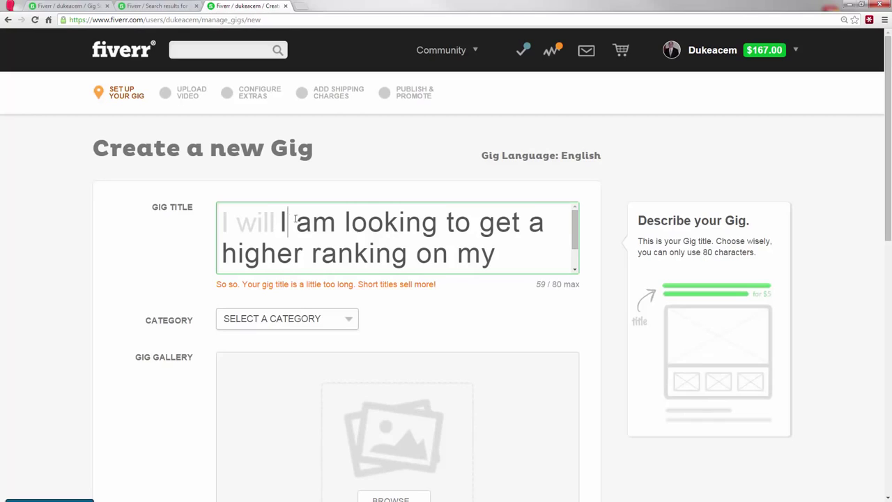
pyautogui.moveTo(287, 221); pyautogui.dragTo(435, 220)
pyautogui.hotkey('ctrl', 'End')
pyautogui.write('search results')
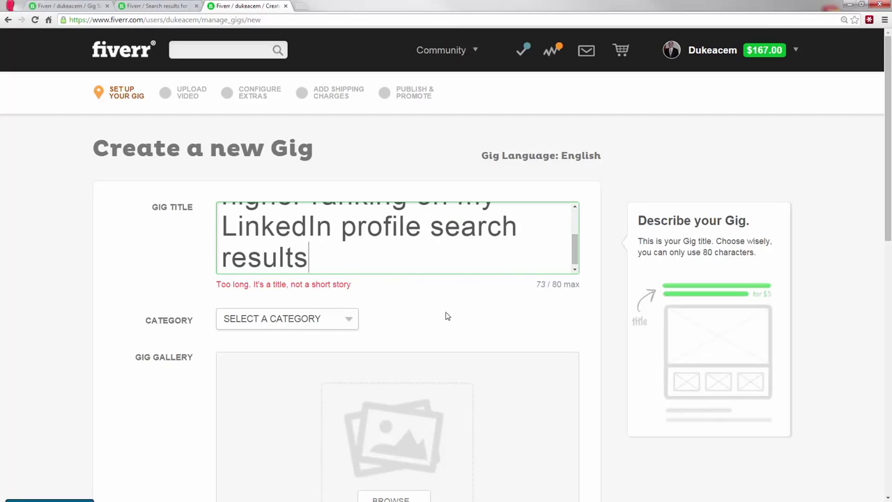
pyautogui.scroll(1, 572, 230)
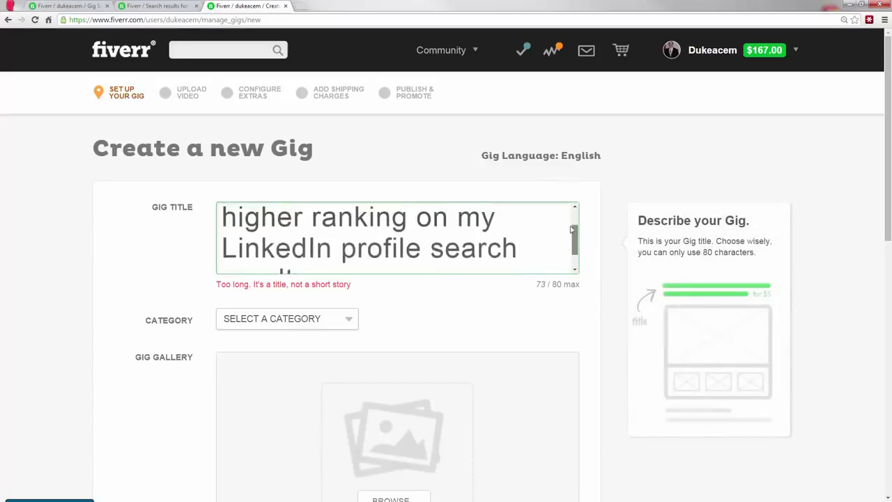
pyautogui.moveTo(571, 230); pyautogui.dragTo(572, 209)
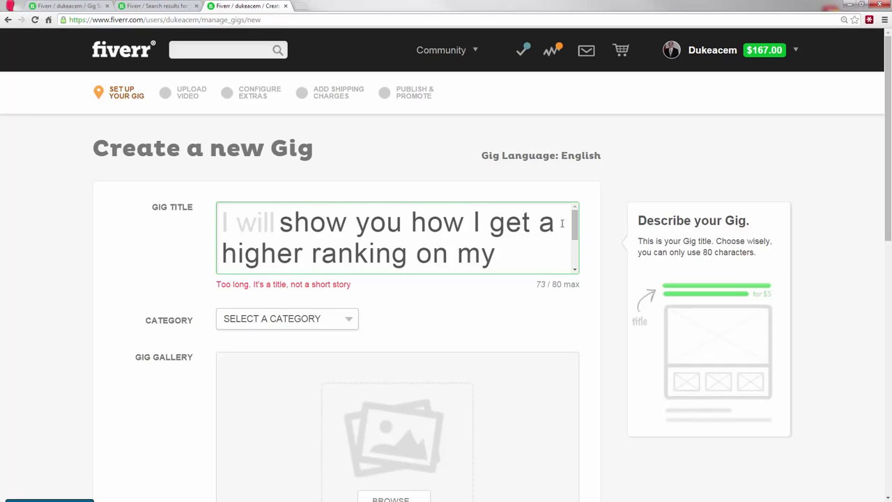
pyautogui.moveTo(575, 231); pyautogui.dragTo(571, 260)
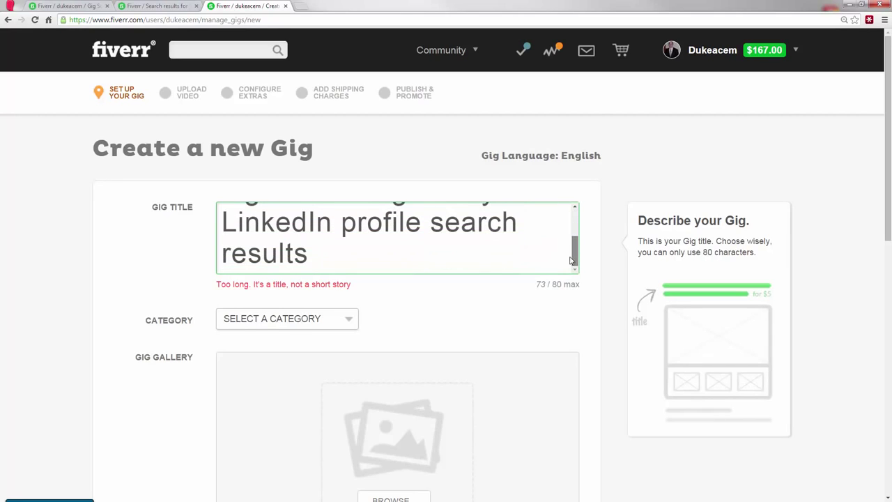
pyautogui.scroll(-2, 370, 225)
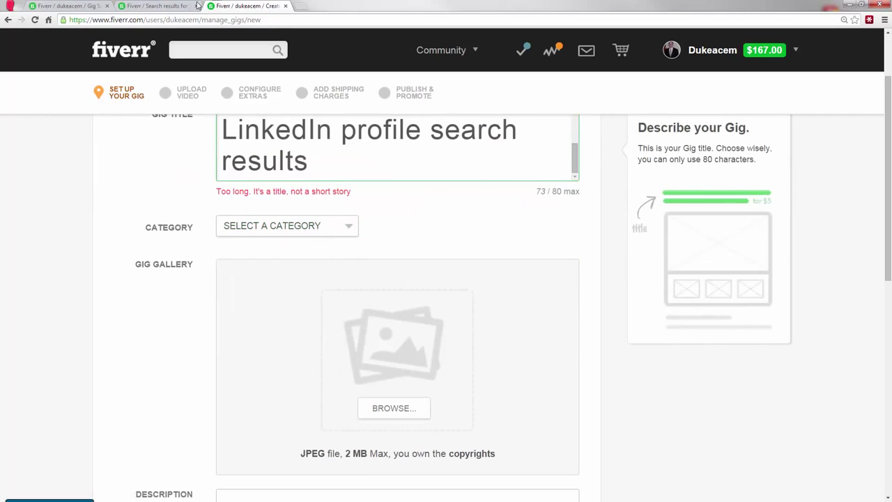
# Search the existing gigs for "linkedin profile optimization", check the result categories, and return to the new gig form
pyautogui.click(84, 5)
pyautogui.click(132, 5)
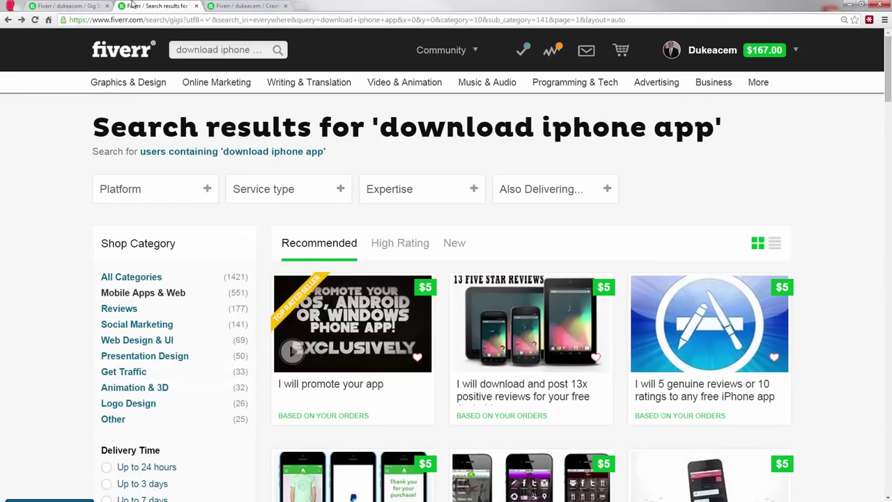
pyautogui.click(237, 50)
pyautogui.hotkey('ctrl', 'a')
pyautogui.write('lin')
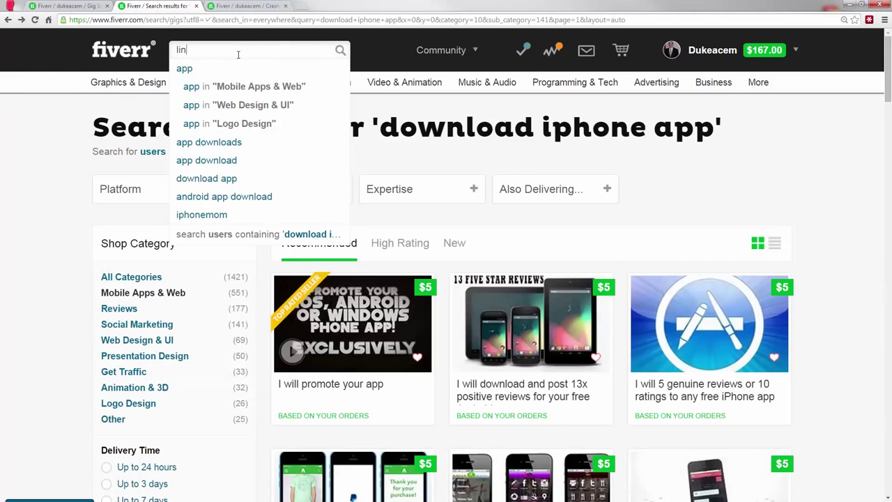
pyautogui.write('kedin profi')
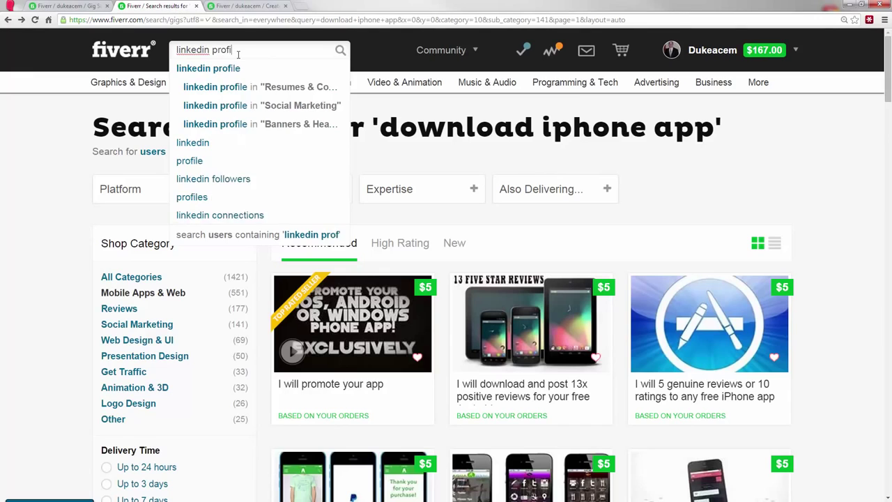
pyautogui.write('le optimization')
pyautogui.press('Return')
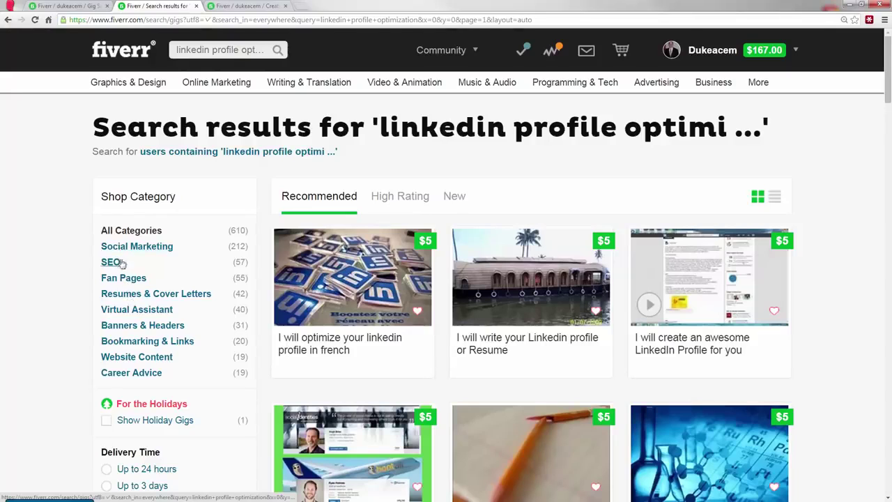
pyautogui.hotkey('ctrl', 'Tab')
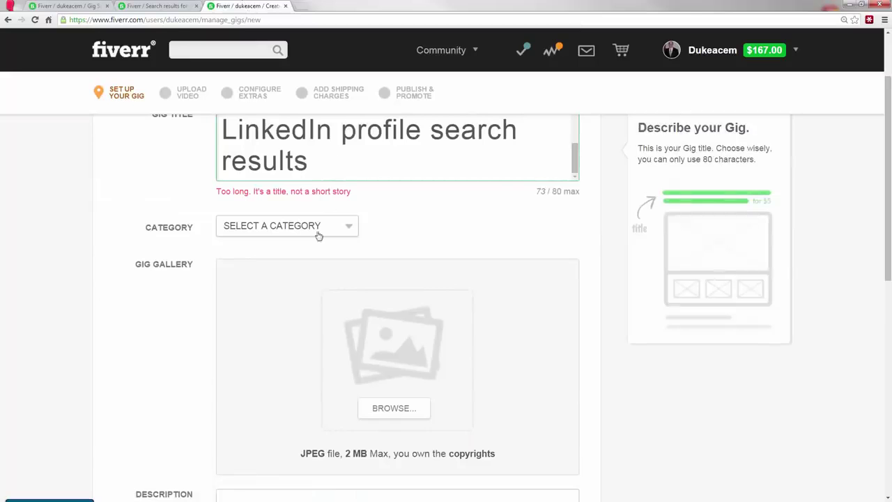
# Look through the Online Marketing subcategories, then try Writing & Translation with SEO Keyword Optimization as the gig's category
pyautogui.click(291, 276)
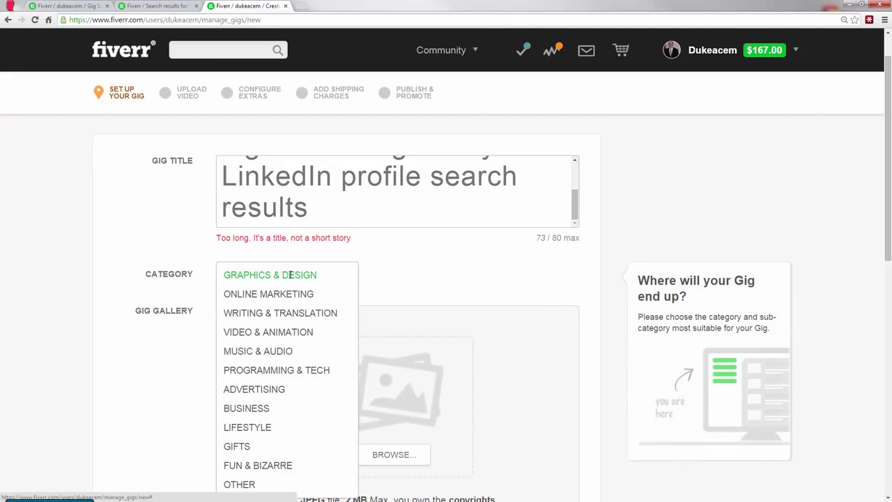
pyautogui.click(288, 294)
pyautogui.click(437, 273)
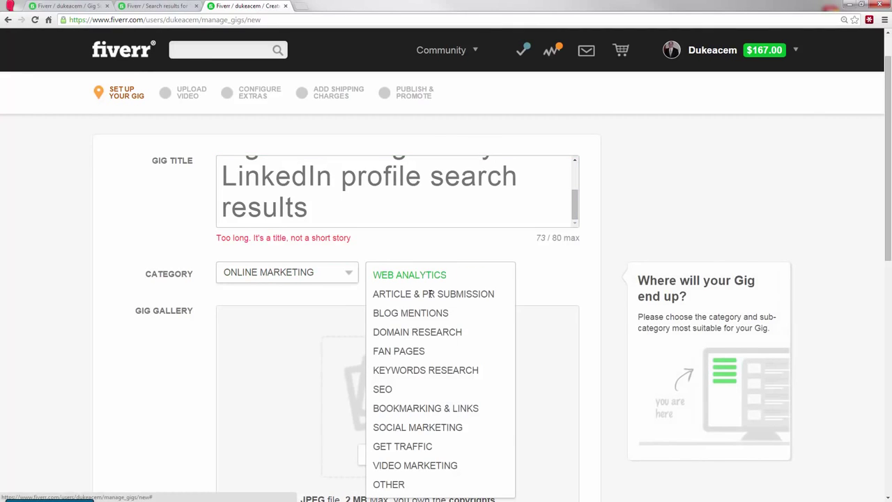
pyautogui.scroll(-1, 432, 300)
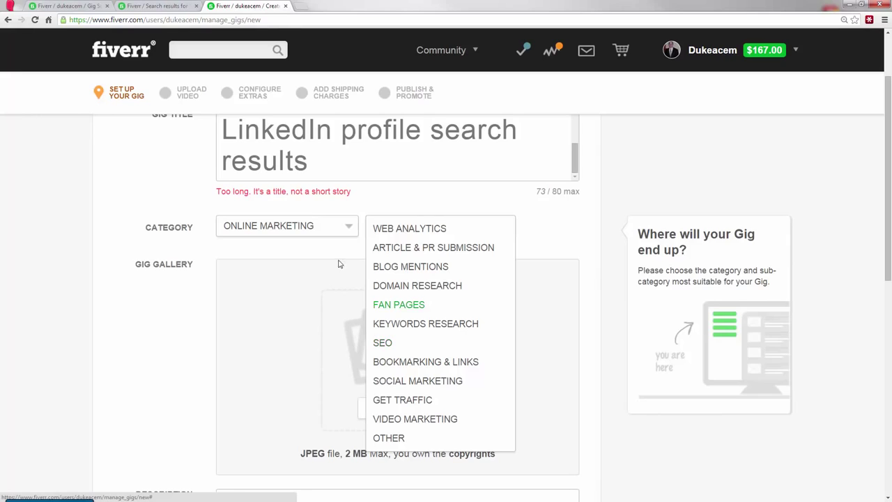
pyautogui.click(289, 226)
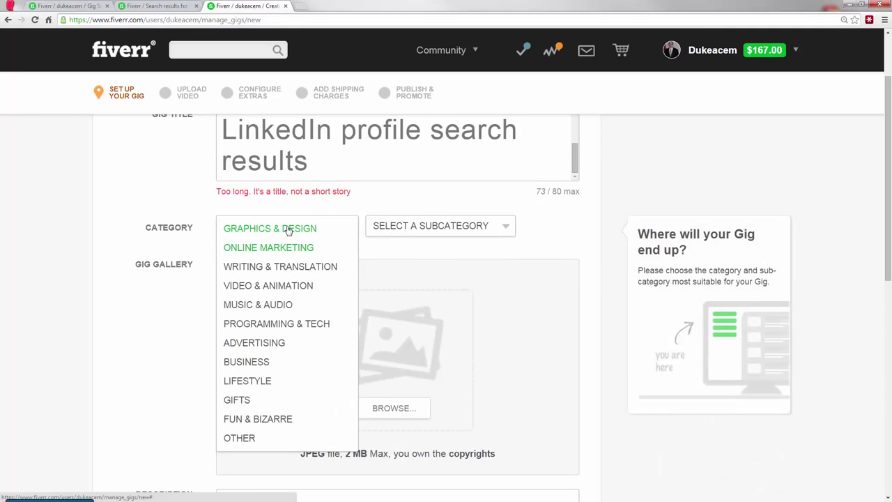
pyautogui.click(285, 265)
pyautogui.click(400, 227)
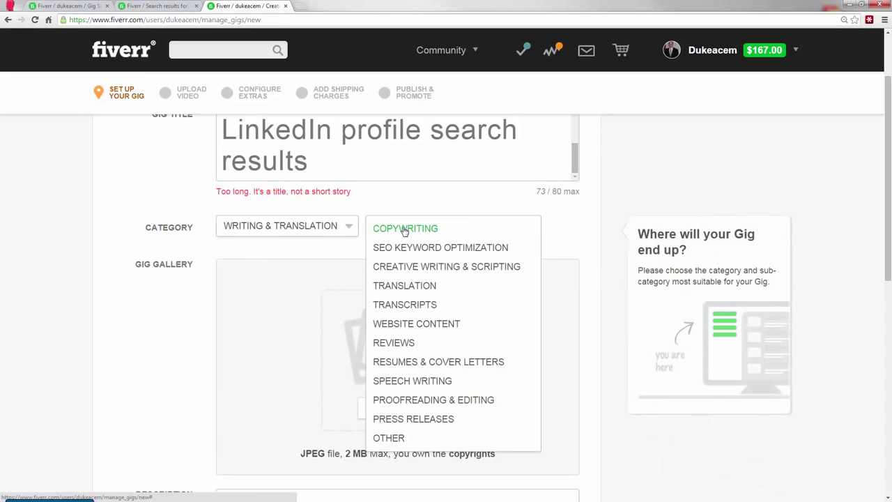
pyautogui.click(403, 361)
pyautogui.click(489, 227)
pyautogui.click(474, 248)
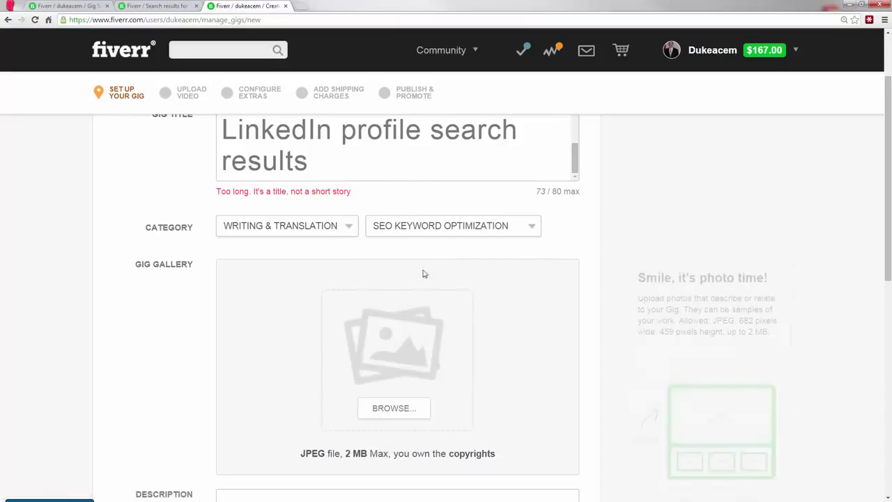
# Set the gig's category to Online Marketing and its subcategory to Social Marketing
pyautogui.click(319, 229)
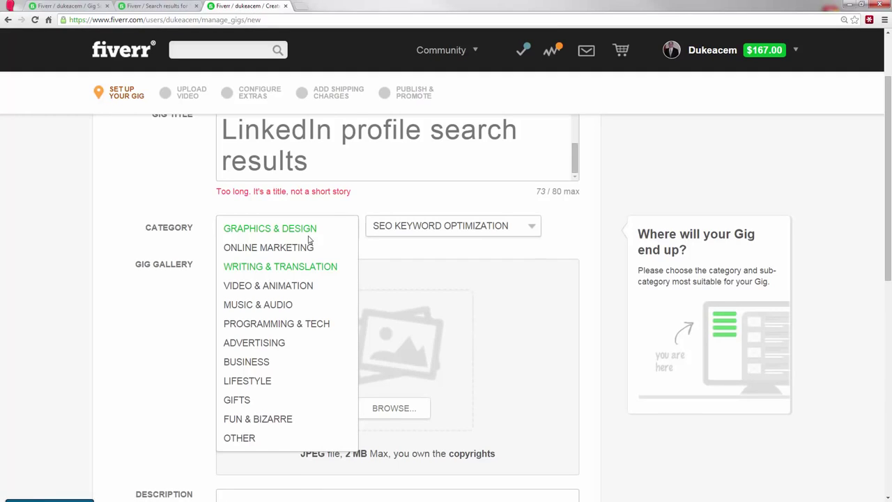
pyautogui.click(310, 244)
pyautogui.click(384, 228)
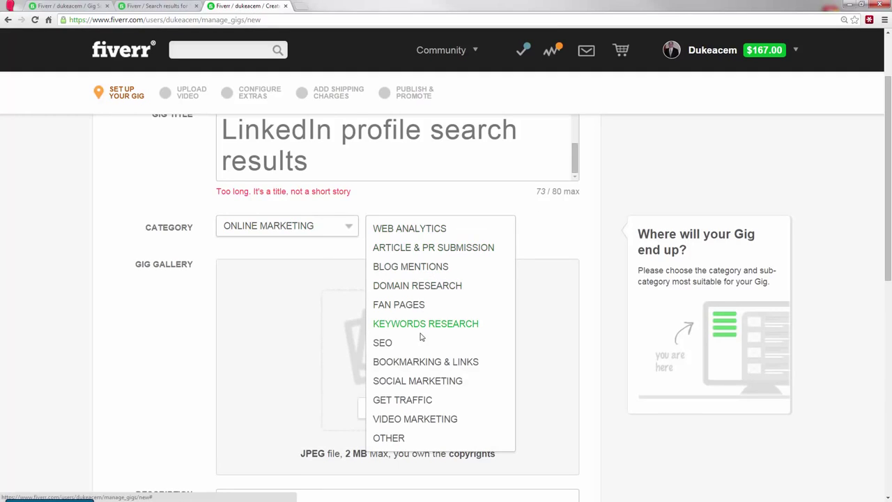
pyautogui.click(421, 379)
# Open the file selection for the gig gallery image
pyautogui.scroll(-1, 522, 299)
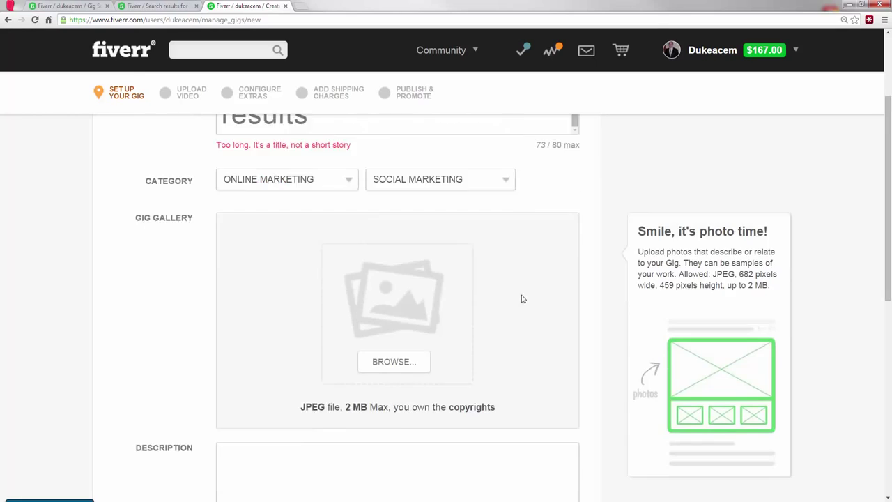
pyautogui.scroll(-1, 521, 298)
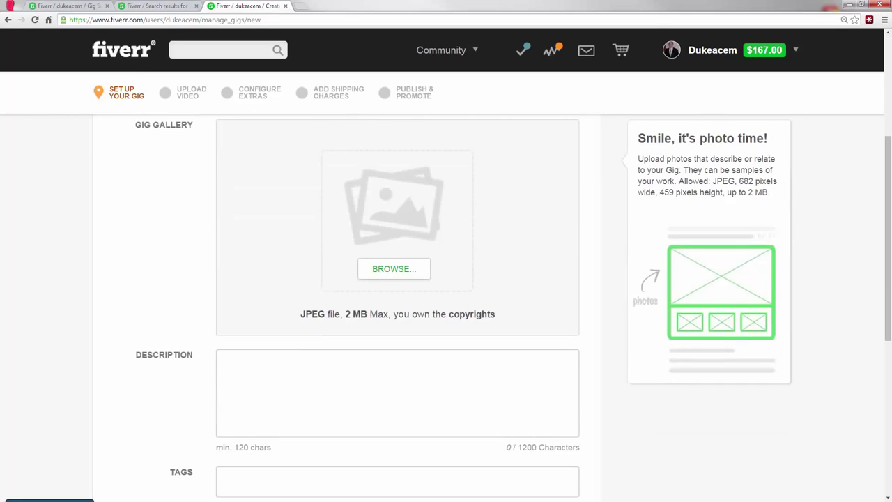
pyautogui.scroll(1, 389, 269)
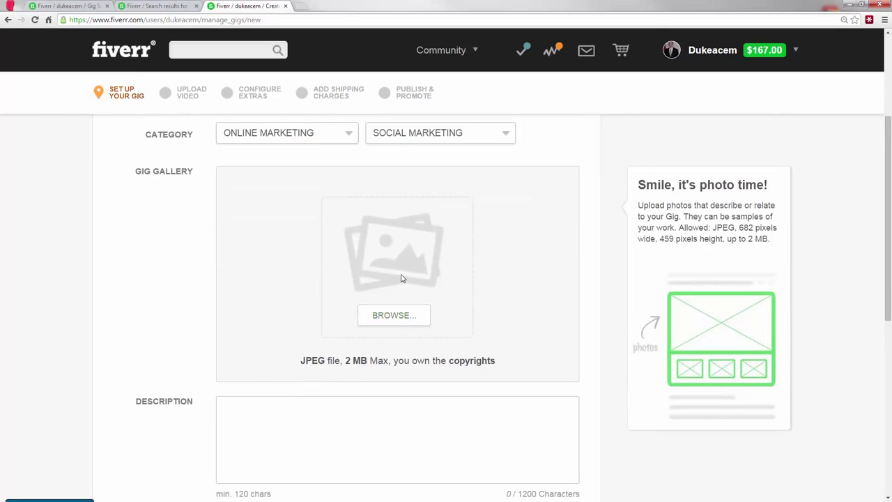
pyautogui.scroll(-1, 401, 278)
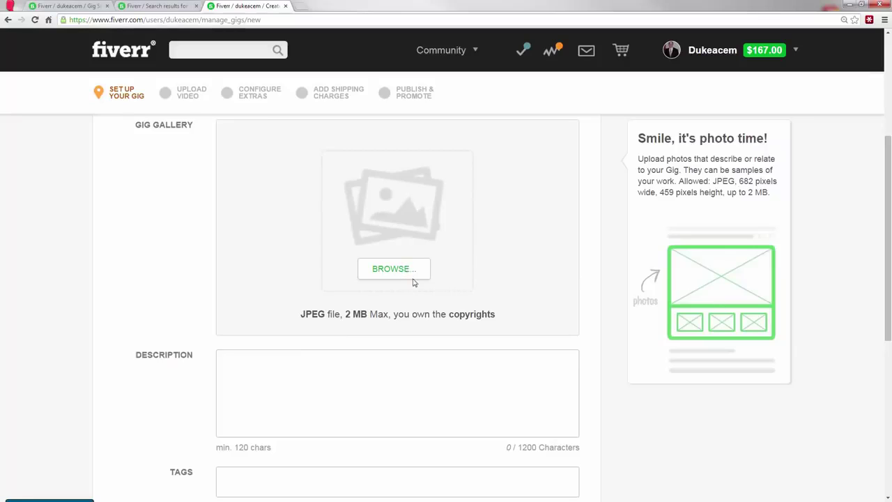
pyautogui.click(412, 276)
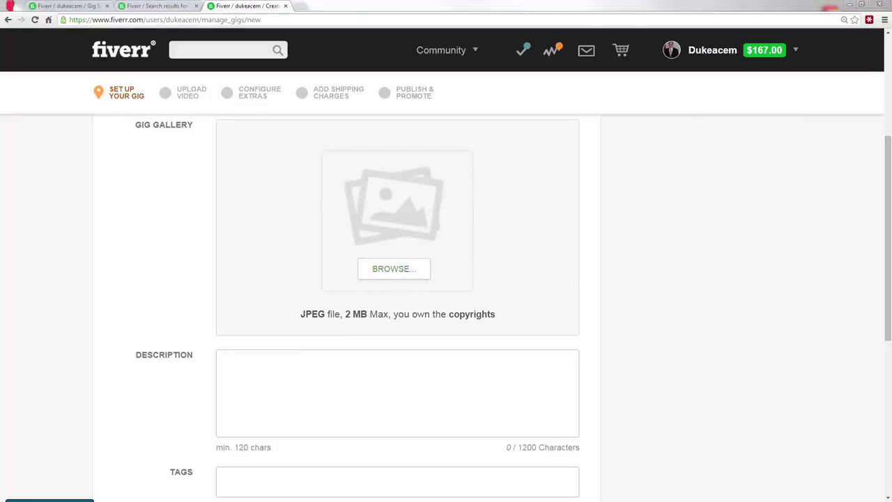
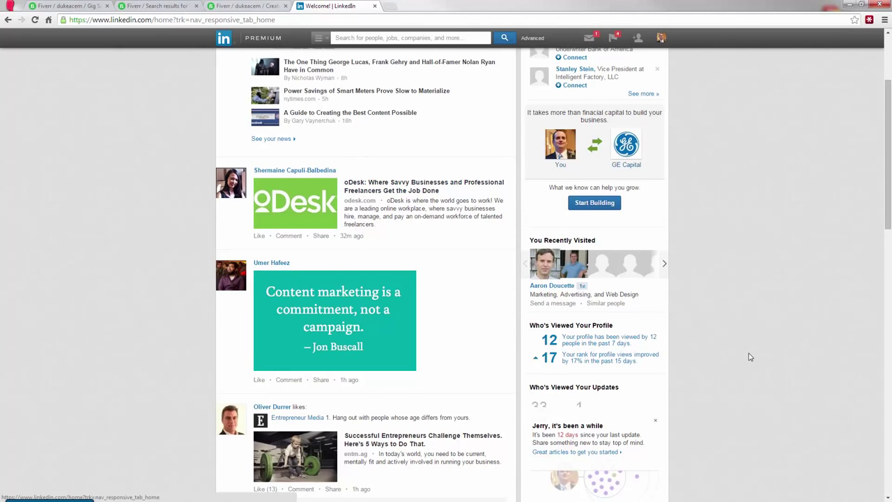
pyautogui.hotkey('ctrl', '+')
pyautogui.hotkey('ctrl', '+')
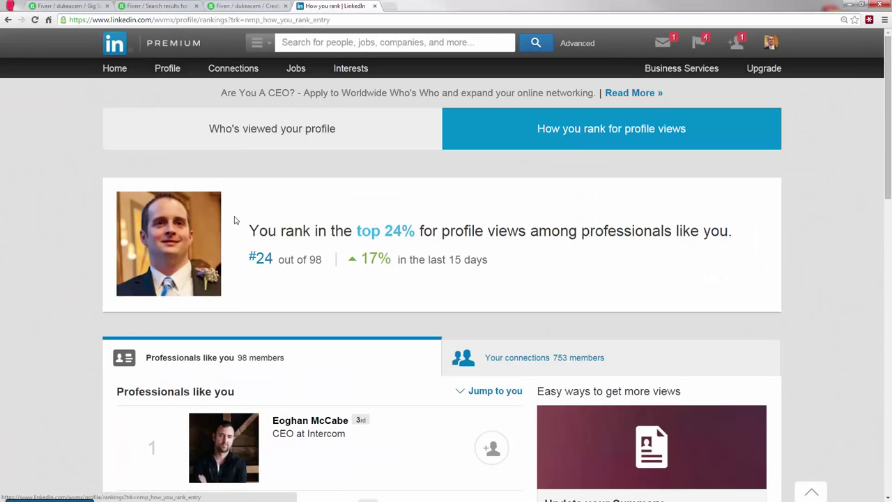
pyautogui.press('Print')
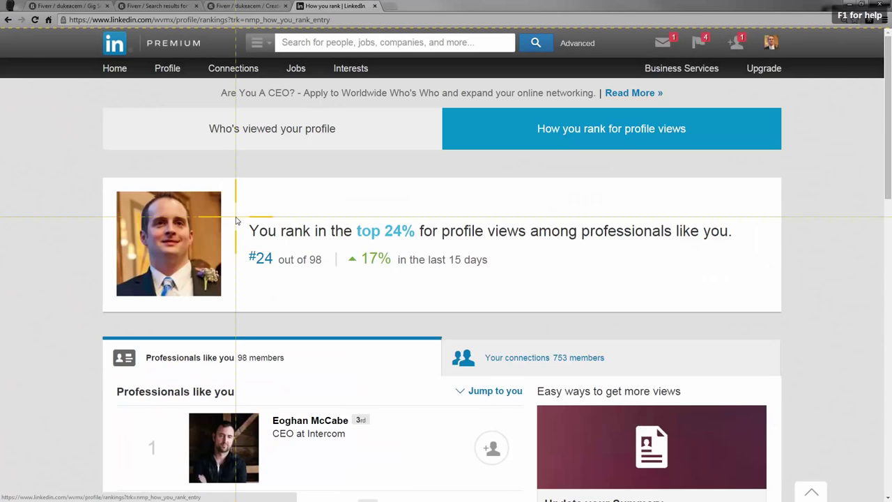
pyautogui.press('Escape')
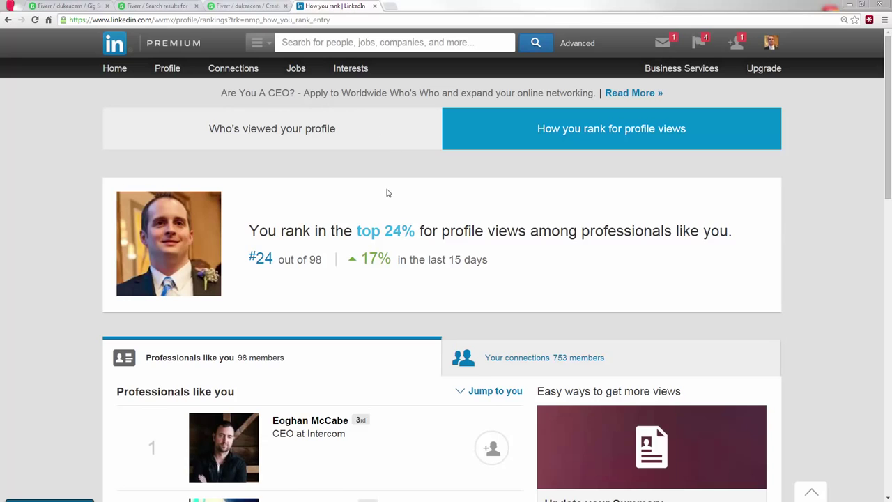
pyautogui.hotkey('alt', 'Left')
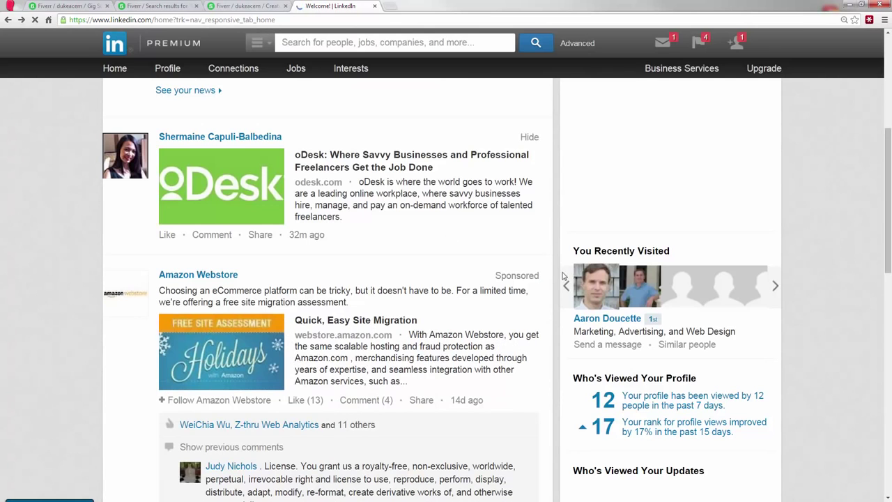
pyautogui.press('Print')
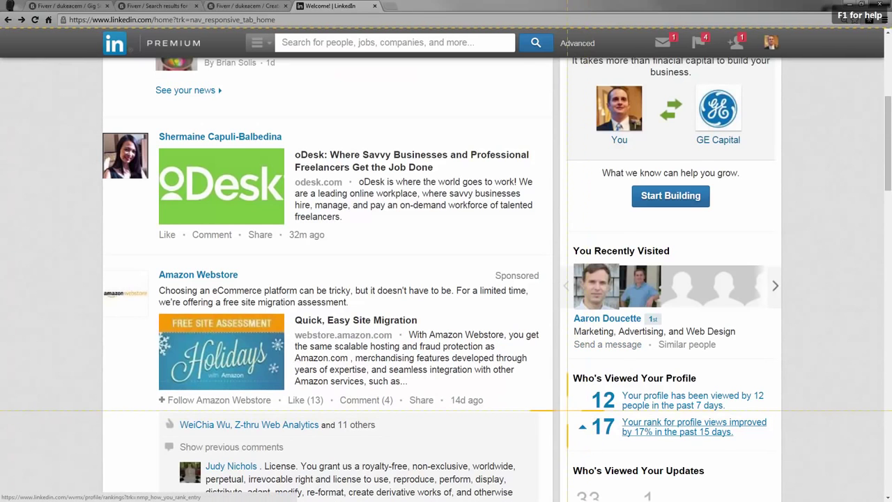
pyautogui.moveTo(567, 411); pyautogui.dragTo(774, 444)
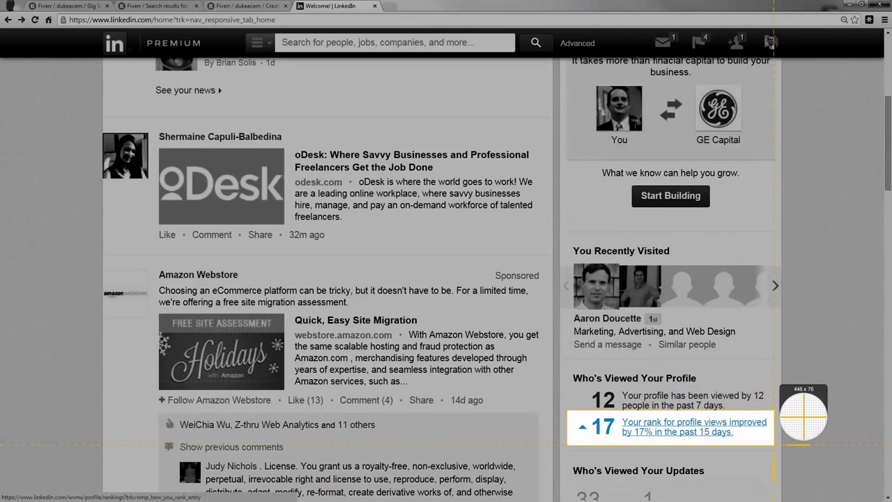
pyautogui.rightClick(773, 444)
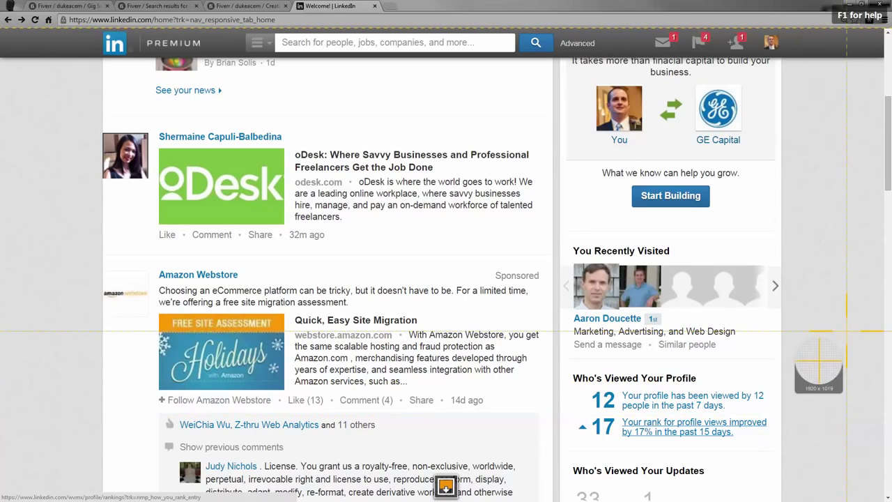
pyautogui.press('Escape')
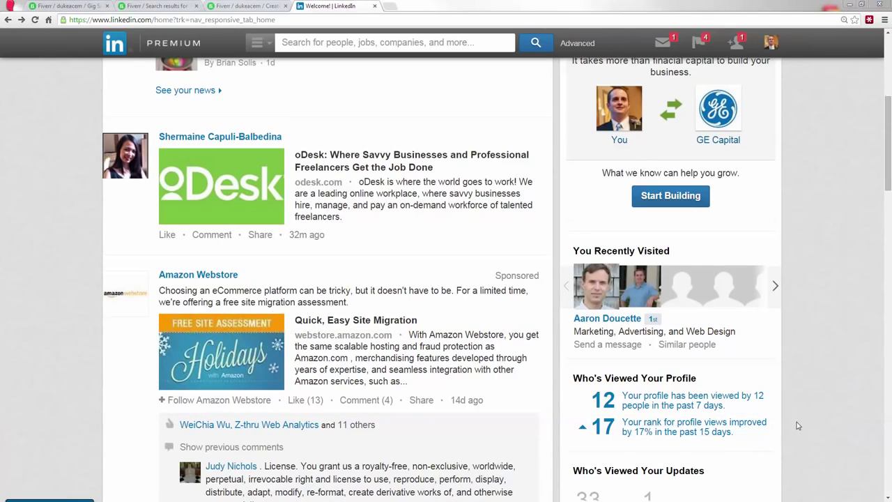
# Enlarge the LinkedIn page to 400% and capture a 1180 x 192 image of the profile rank statement under Who's Viewed Your Profile
pyautogui.hotkey('ctrl', '+')
pyautogui.hotkey('ctrl', '+')
pyautogui.hotkey('ctrl', '+')
pyautogui.hotkey('ctrl', '+')
pyautogui.hotkey('ctrl', '+')
pyautogui.hotkey('ctrl', '+')
pyautogui.hotkey('ctrl', '+')
pyautogui.hotkey('ctrl', '+')
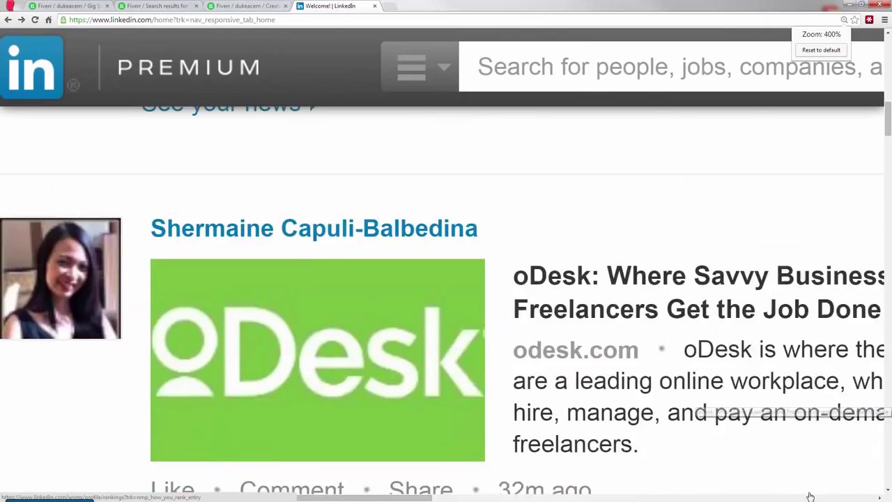
pyautogui.scroll(-5, 811, 496)
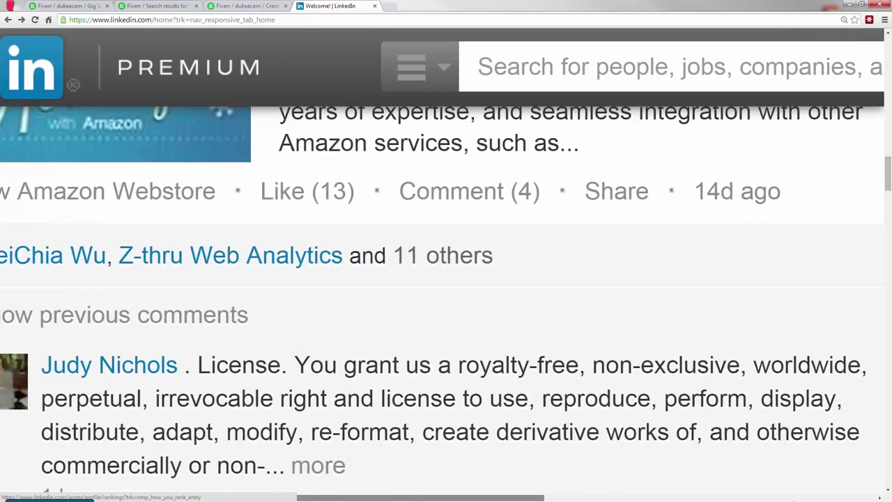
pyautogui.hscroll(5, 649, 253)
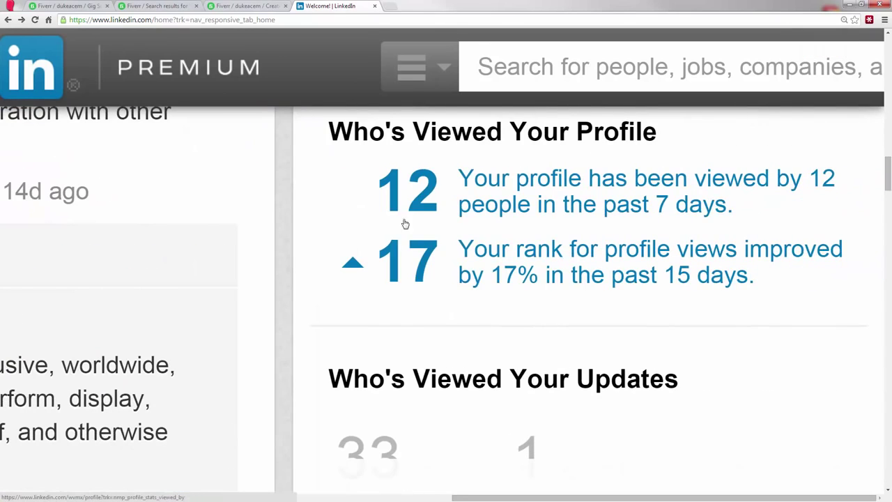
pyautogui.press('Print')
pyautogui.moveTo(309, 222); pyautogui.dragTo(858, 311)
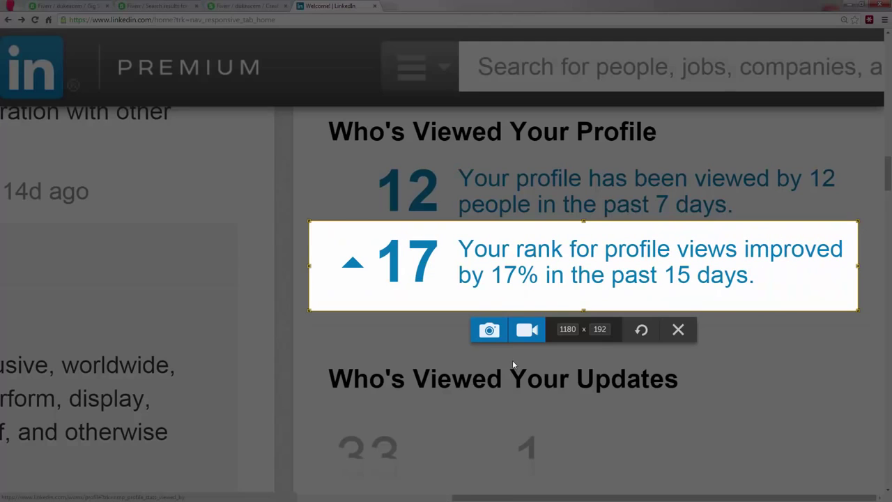
pyautogui.click(488, 330)
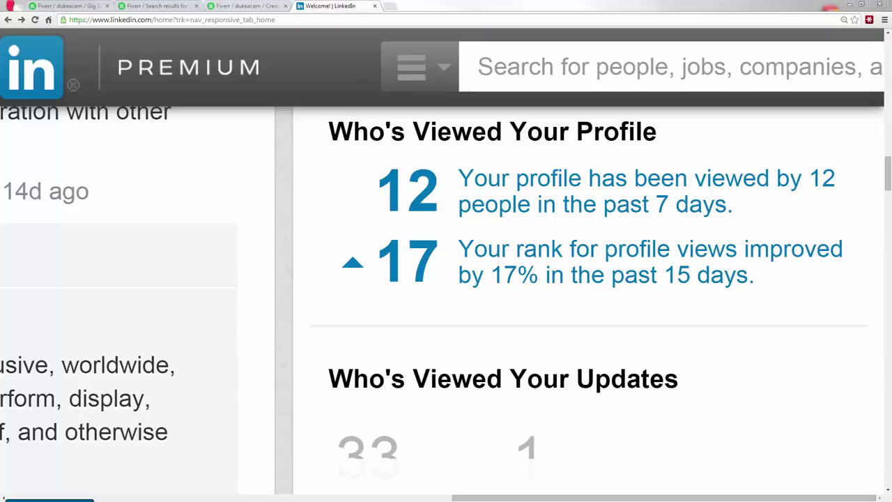
# Return to the new Fiverr gig form and upload the captured image 2014-12-06_8-43-48.jpg to the gig gallery
pyautogui.click(237, 6)
pyautogui.click(382, 270)
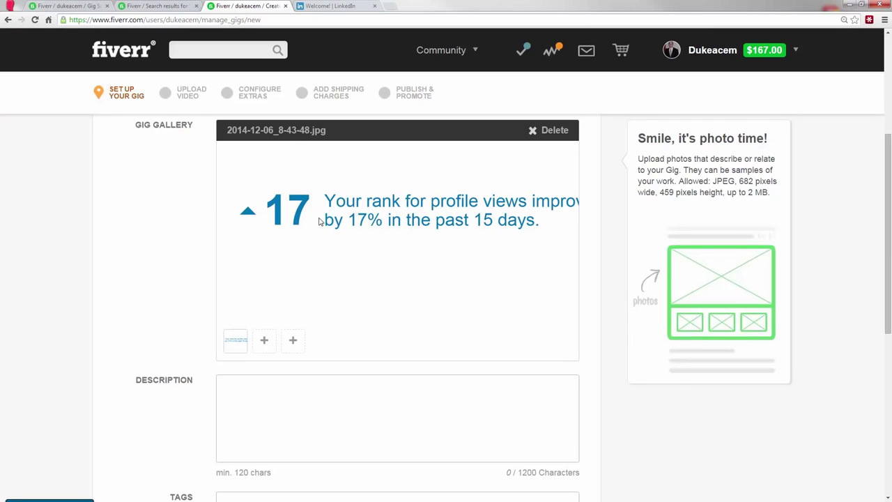
# Copy the buyer request about a higher LinkedIn ranking into the gig description and rework it into a pitch for the 30 minute optimization video
pyautogui.scroll(-2, 442, 355)
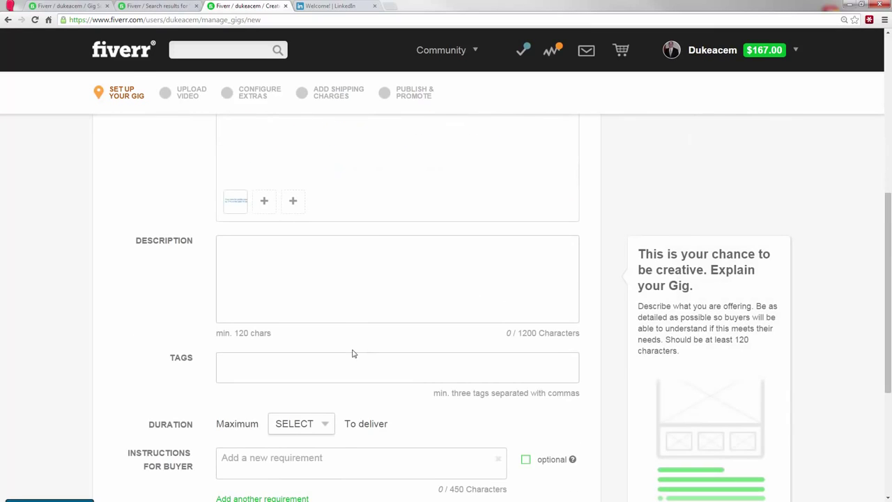
pyautogui.click(339, 246)
pyautogui.click(80, 6)
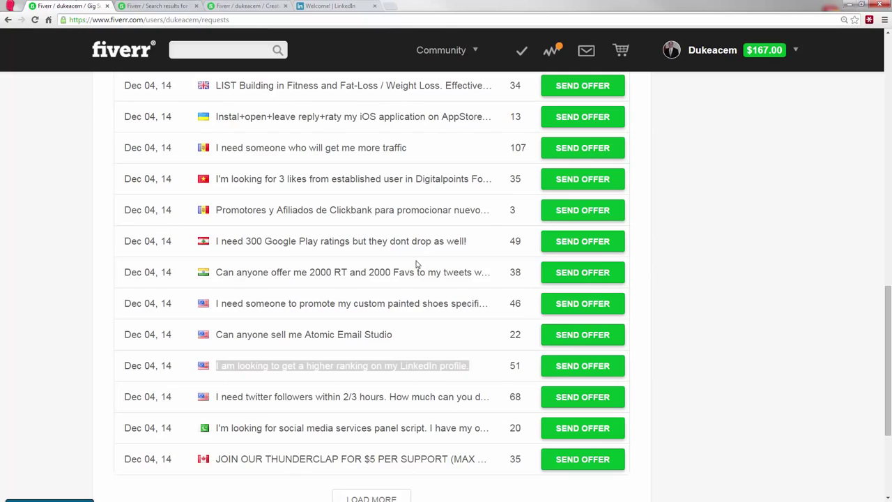
pyautogui.moveTo(469, 365); pyautogui.dragTo(218, 363)
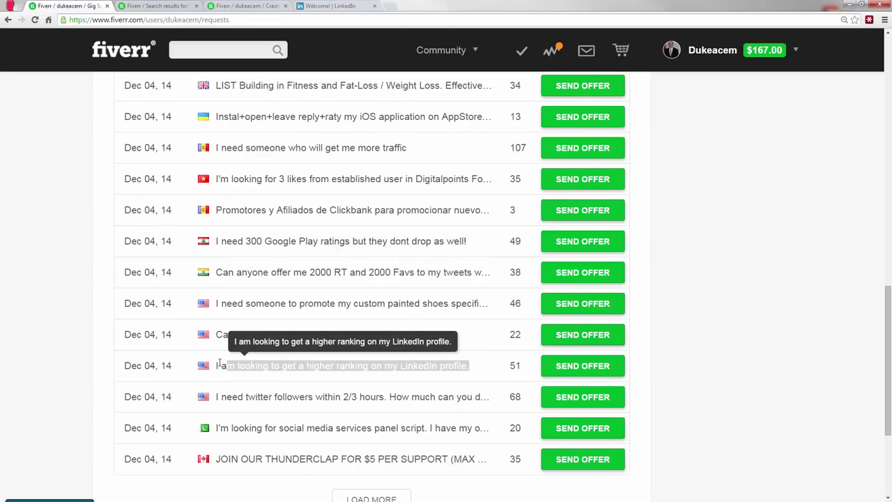
pyautogui.hotkey('ctrl', 'c')
pyautogui.click(165, 6)
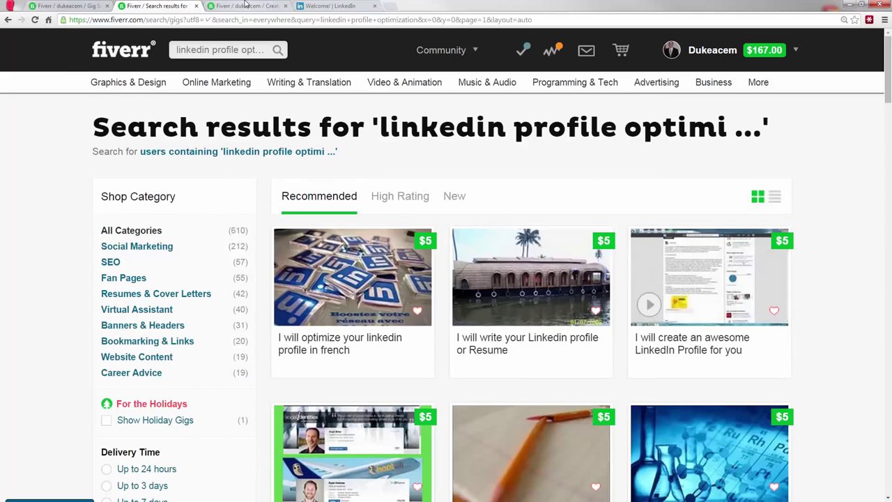
pyautogui.click(247, 6)
pyautogui.hotkey('ctrl', 'v')
pyautogui.moveTo(232, 248); pyautogui.dragTo(210, 248)
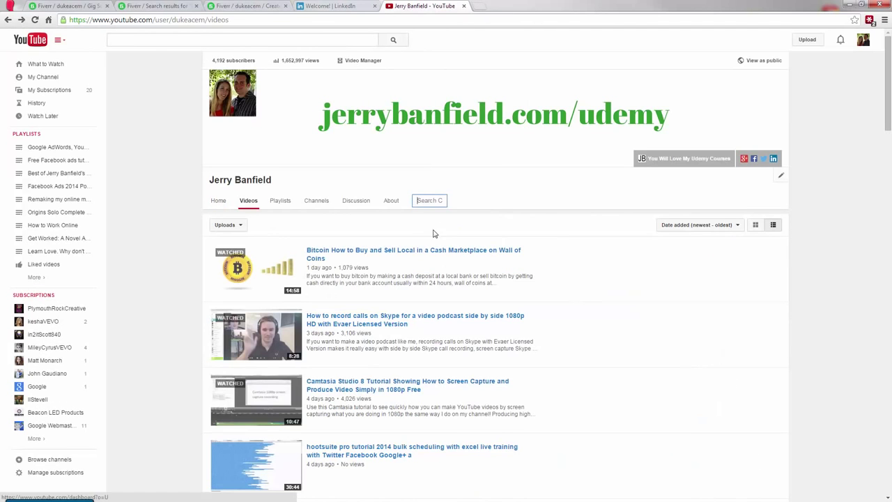
# Search the YouTube channel for "linkedin" and copy the link of the LinkedIn Profile Optimization Tips video
pyautogui.click(443, 204)
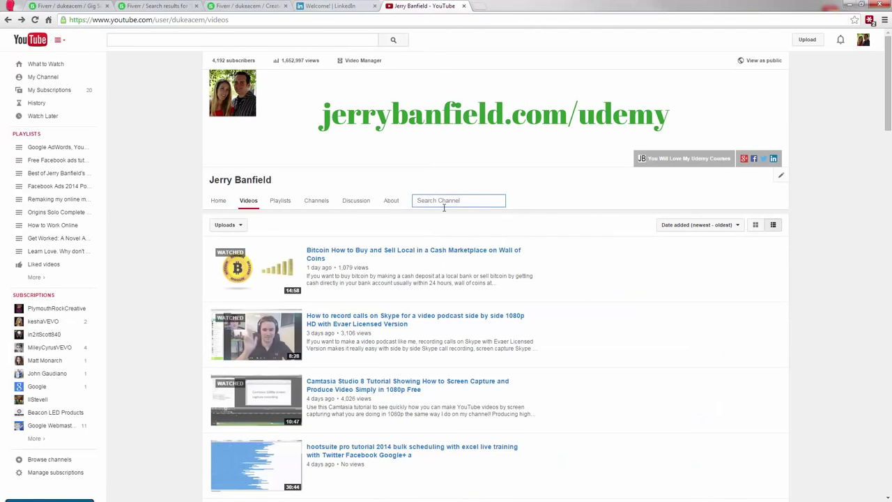
pyautogui.write('f')
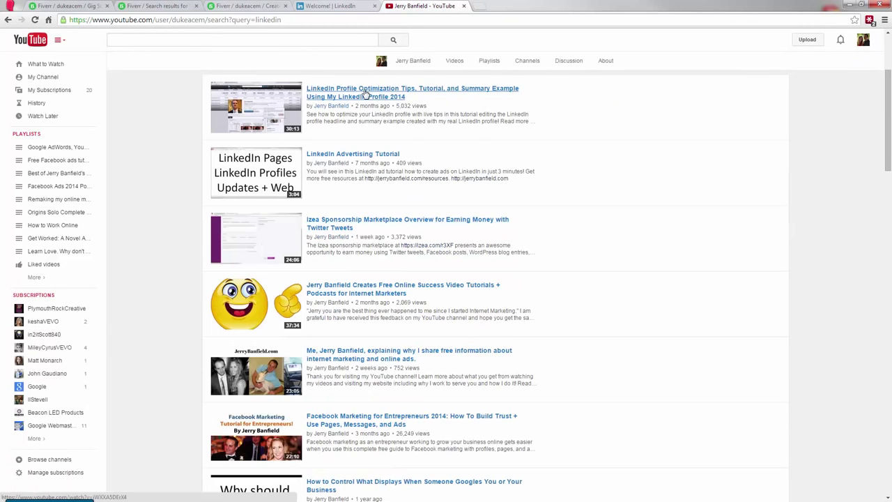
pyautogui.rightClick(363, 91)
pyautogui.click(418, 139)
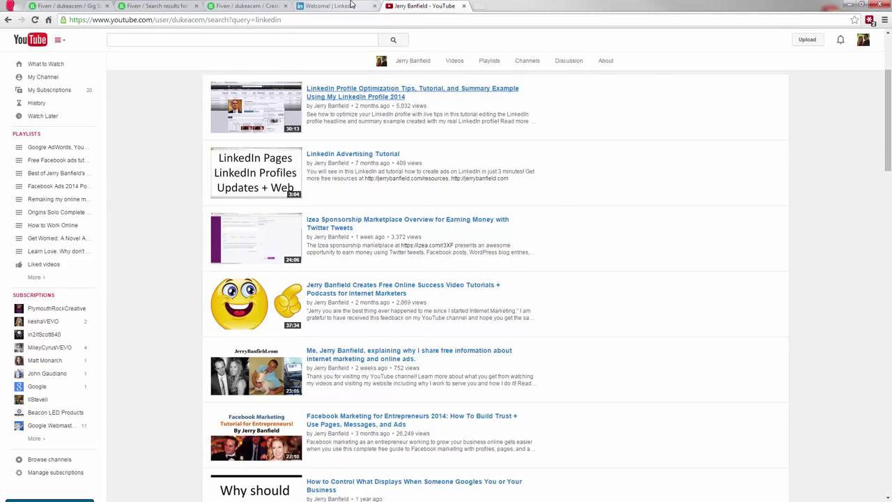
# Check the copied video link in a new tab, close it along with LinkedIn, and return to the gig form
pyautogui.click(352, 5)
pyautogui.click(479, 6)
pyautogui.hotkey('ctrl', 'v')
pyautogui.press('Return')
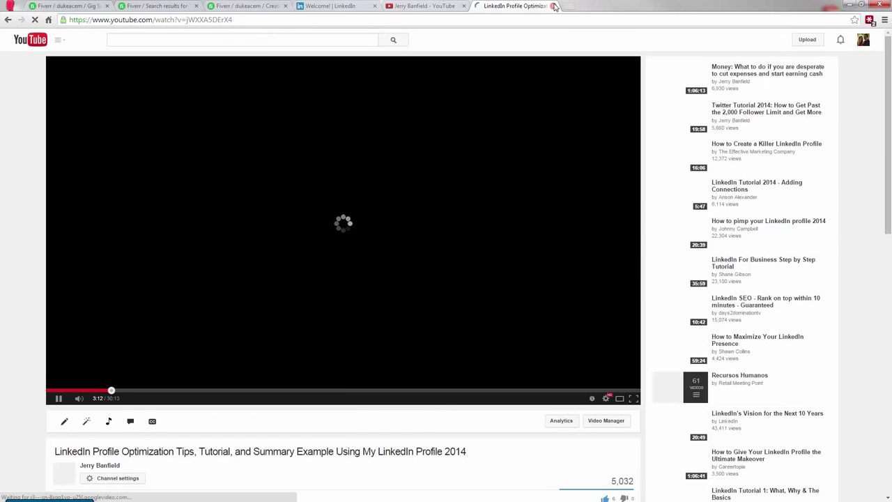
pyautogui.click(553, 5)
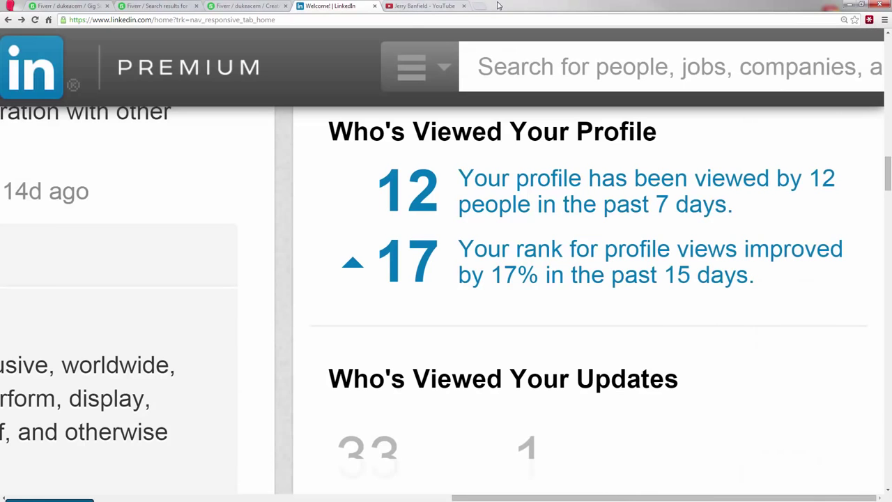
pyautogui.click(374, 5)
pyautogui.click(244, 6)
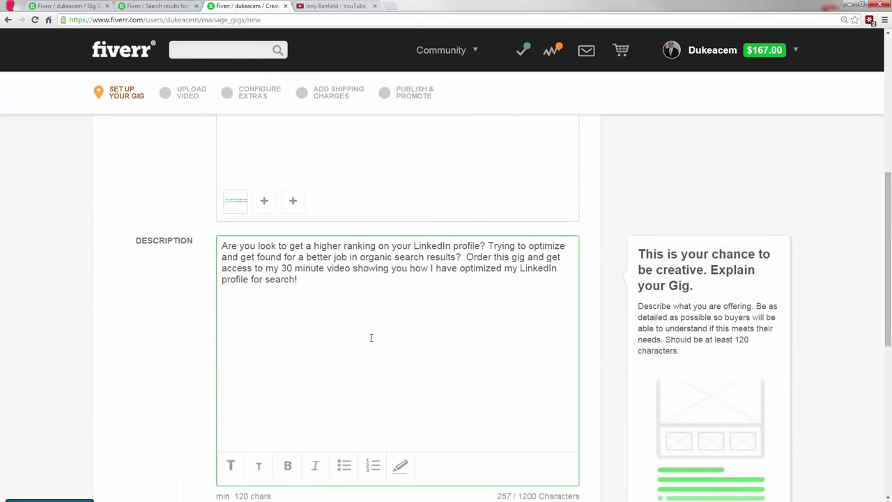
# Enter "Here it is!" followed by the copied video link as the buyer instructions, and mark the requirement as optional
pyautogui.scroll(-3, 397, 319)
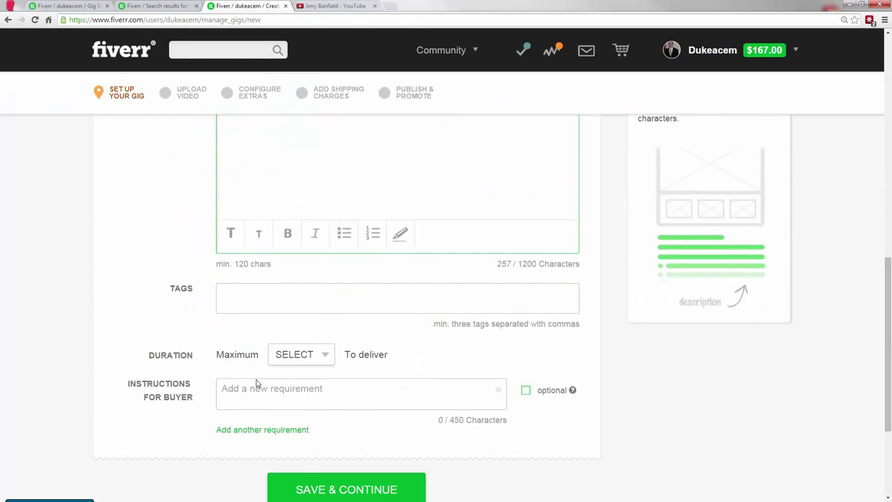
pyautogui.click(276, 388)
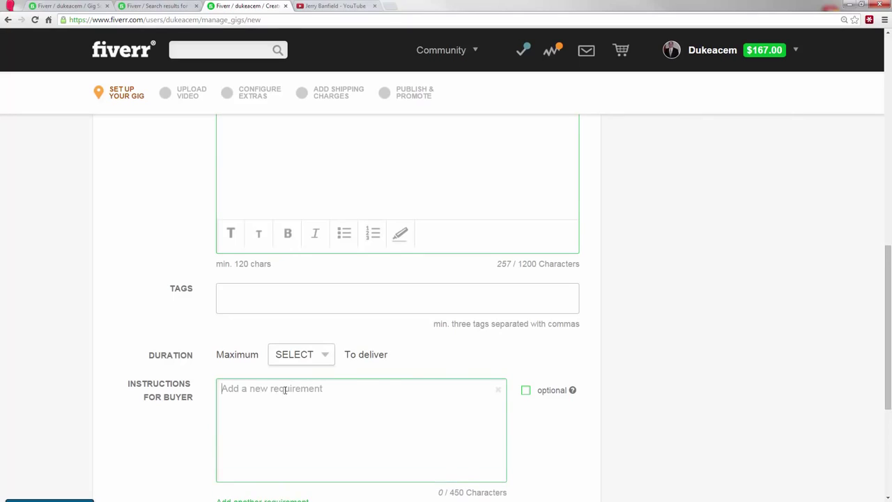
pyautogui.hotkey('ctrl', 'v')
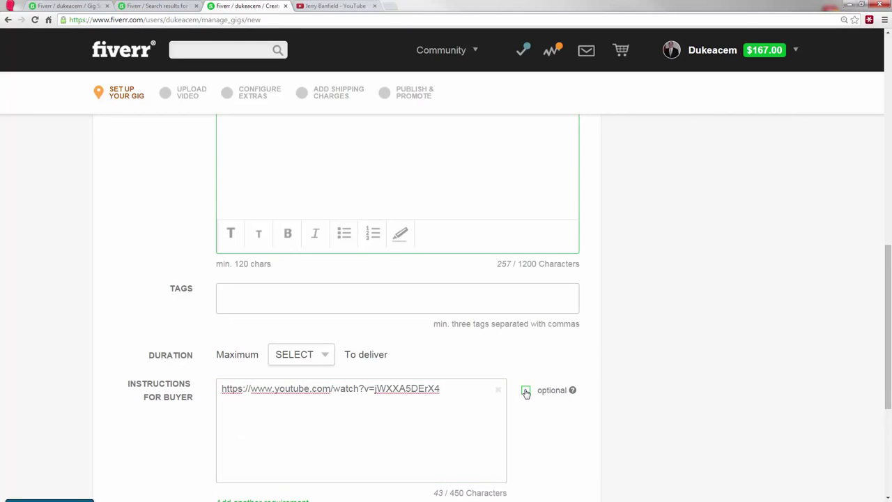
pyautogui.click(524, 392)
pyautogui.click(220, 388)
pyautogui.write('Here it is')
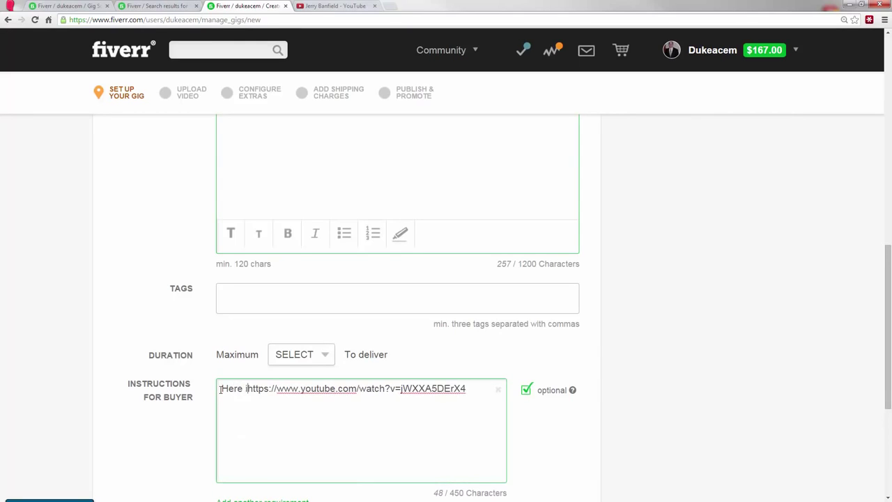
pyautogui.press('BackSpace')
pyautogui.write('!')
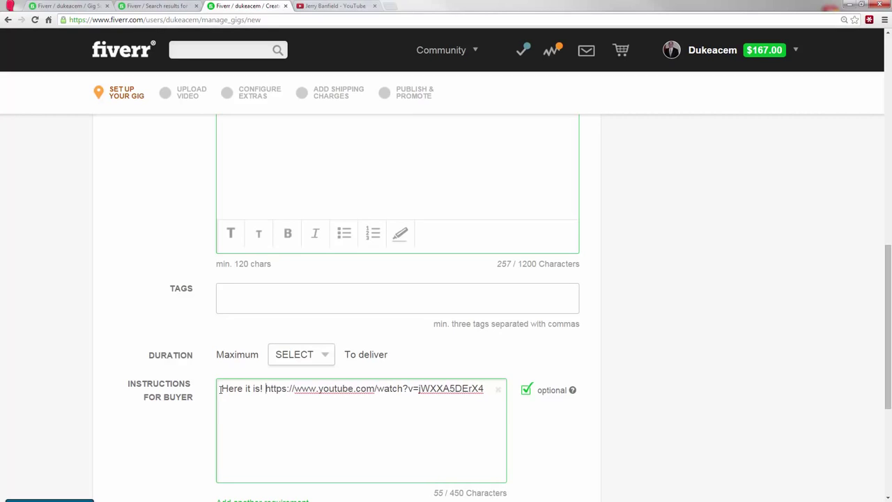
# Copy the YouTube channel's main page link and return to the end of the gig description
pyautogui.click(337, 211)
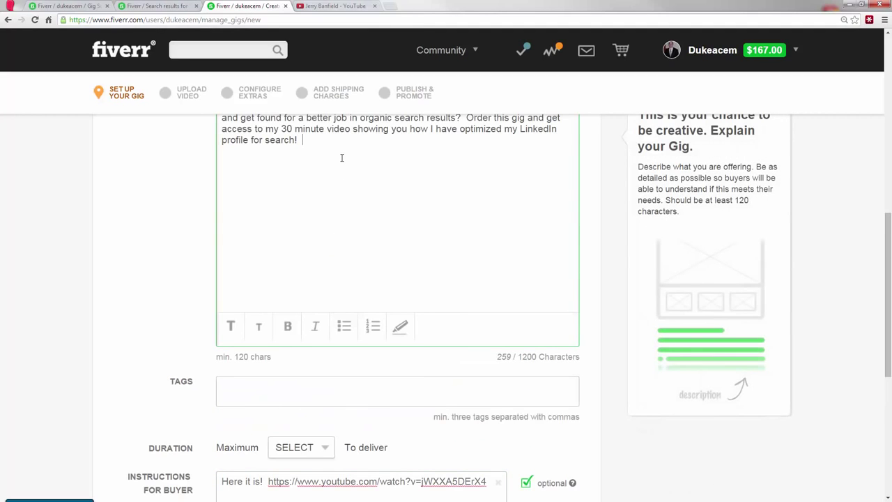
pyautogui.click(326, 6)
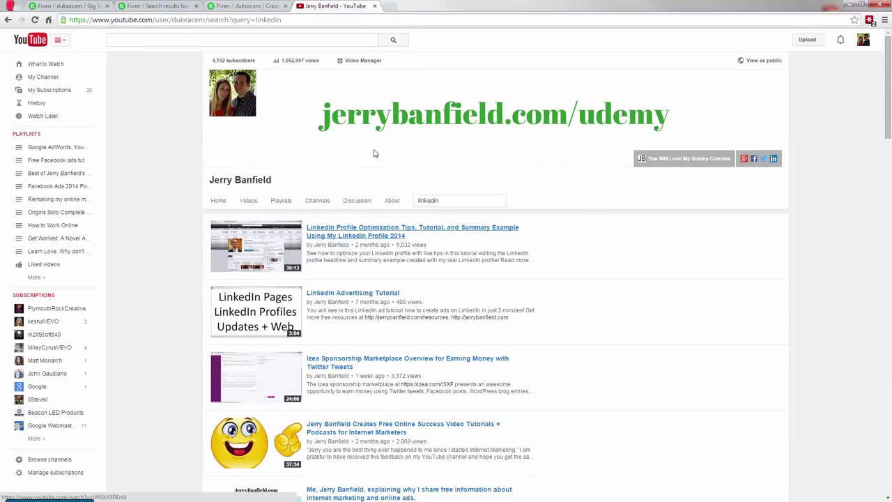
pyautogui.click(247, 199)
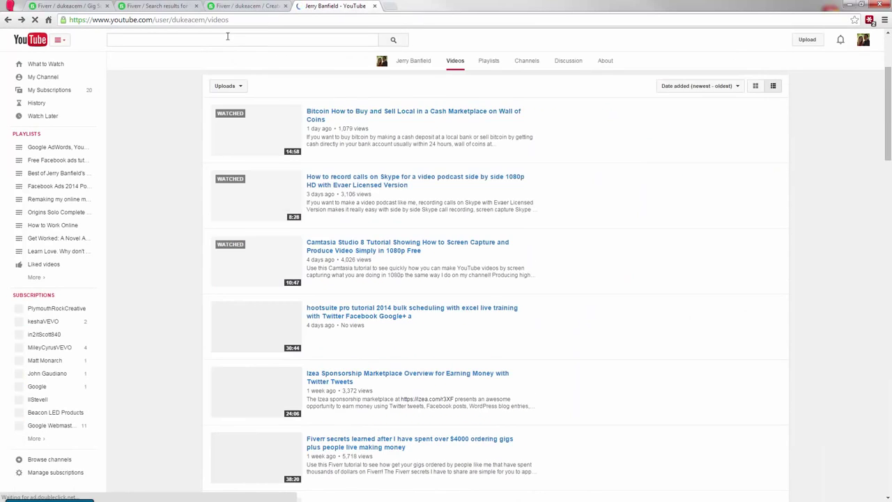
pyautogui.click(216, 19)
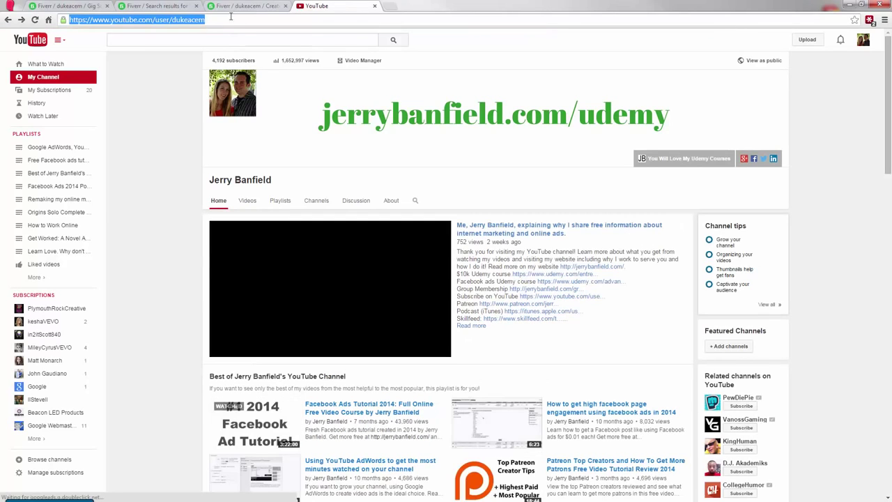
pyautogui.click(246, 6)
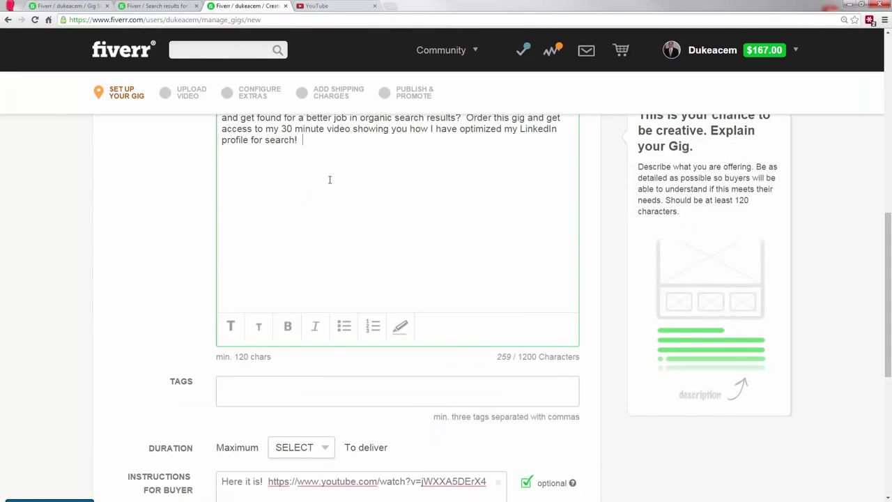
# Add "If you have the patience to find it on my YouTube channel, you can find it free at" plus the channel link to the description
pyautogui.write('u have the patienc')
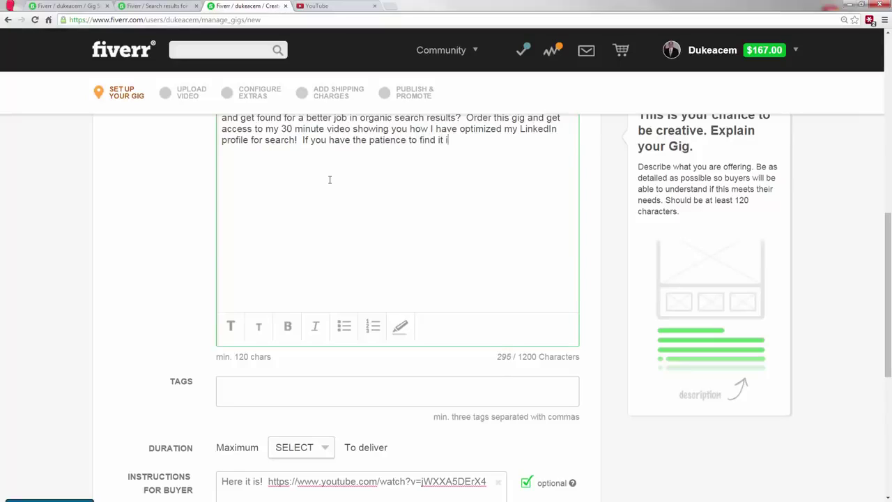
pyautogui.write('e to find it on my YouTube ch')
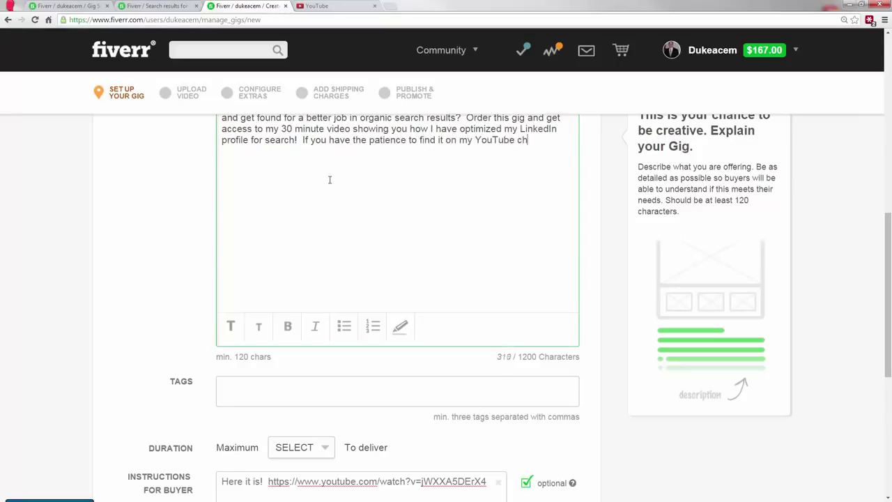
pyautogui.write('annel, you can')
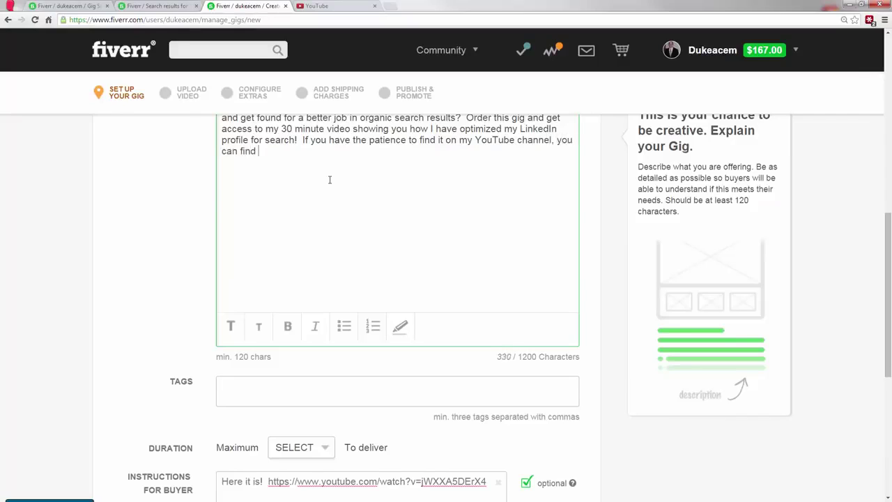
pyautogui.write(' find it free at')
pyautogui.hotkey('ctrl', 'v')
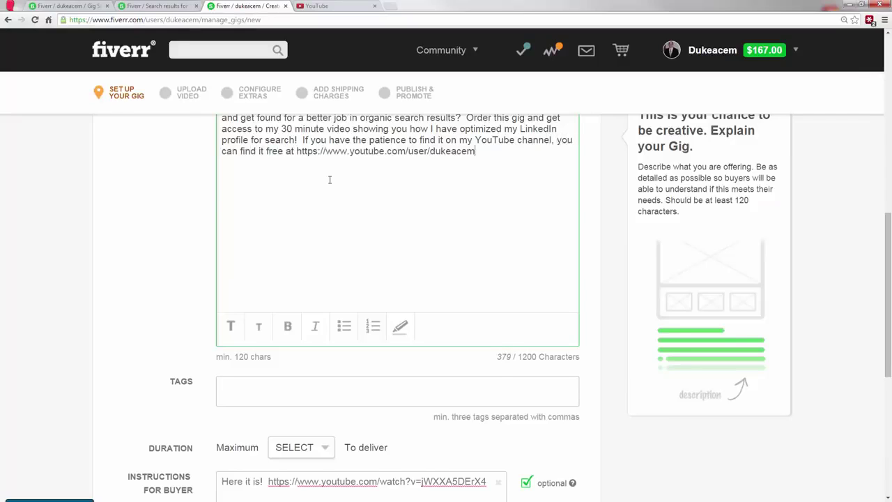
pyautogui.write('.')
pyautogui.click(342, 6)
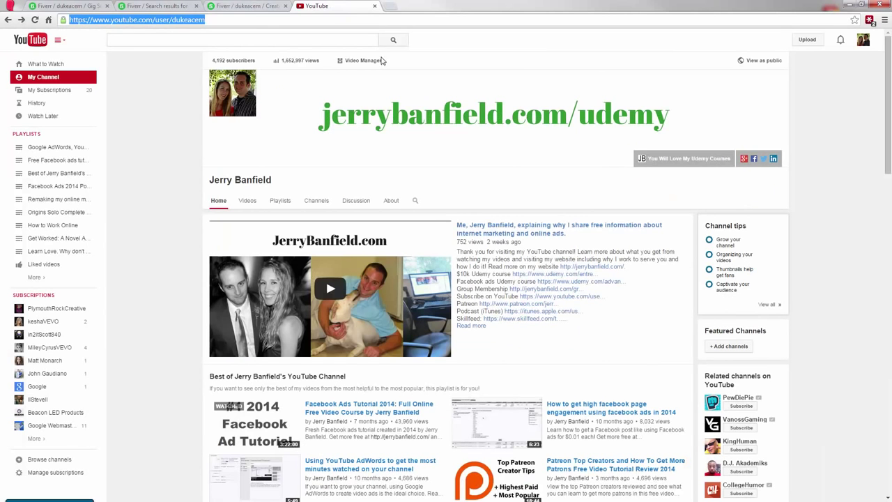
pyautogui.click(249, 5)
pyautogui.click(315, 5)
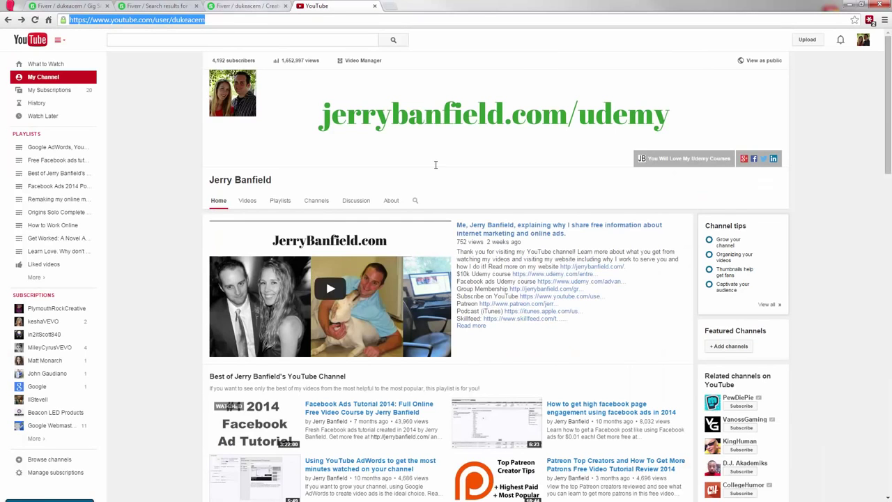
pyautogui.click(244, 7)
pyautogui.click(411, 200)
pyautogui.scroll(2, 412, 200)
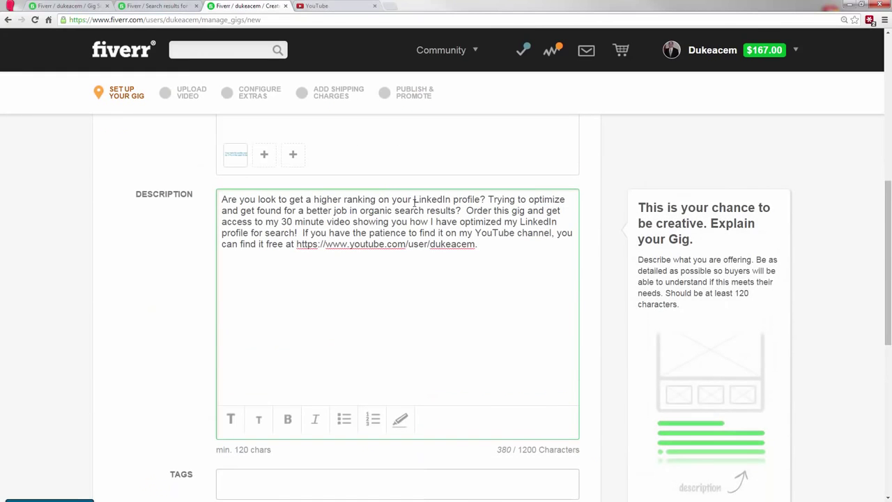
# Add the gig tags linkedin, profile, seo, optimization and ranking
pyautogui.scroll(-3, 399, 210)
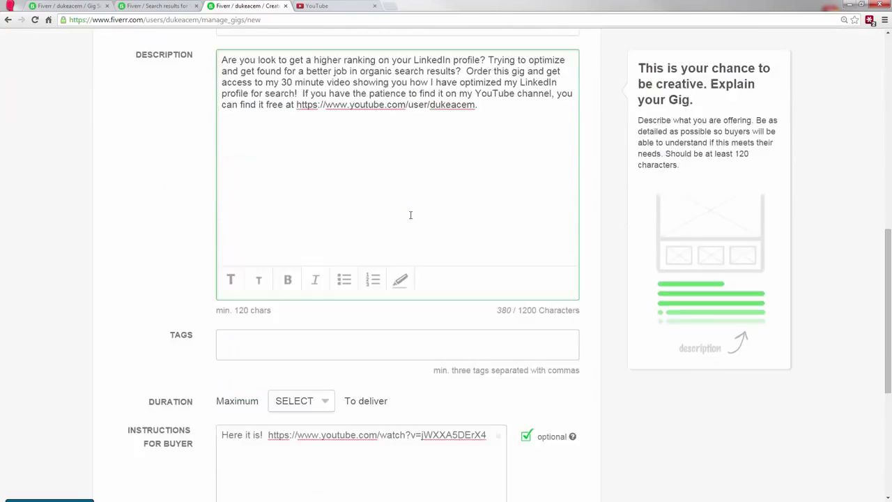
pyautogui.click(308, 291)
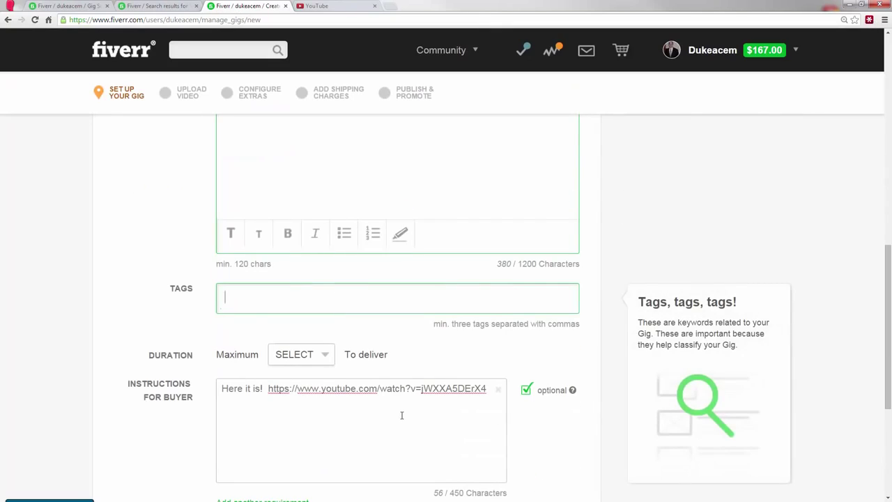
pyautogui.write('linkedin')
pyautogui.press('Return')
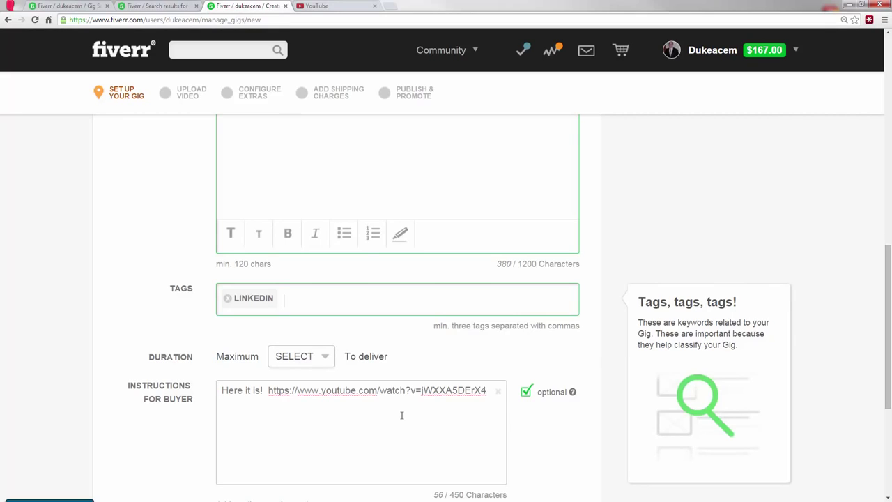
pyautogui.write('profile')
pyautogui.press('Return')
pyautogui.write('seo')
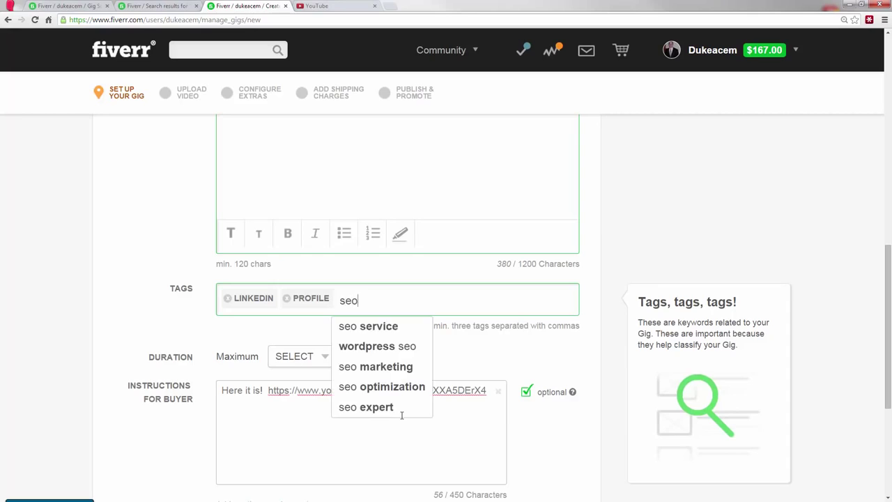
pyautogui.press('Return')
pyautogui.write('optimization')
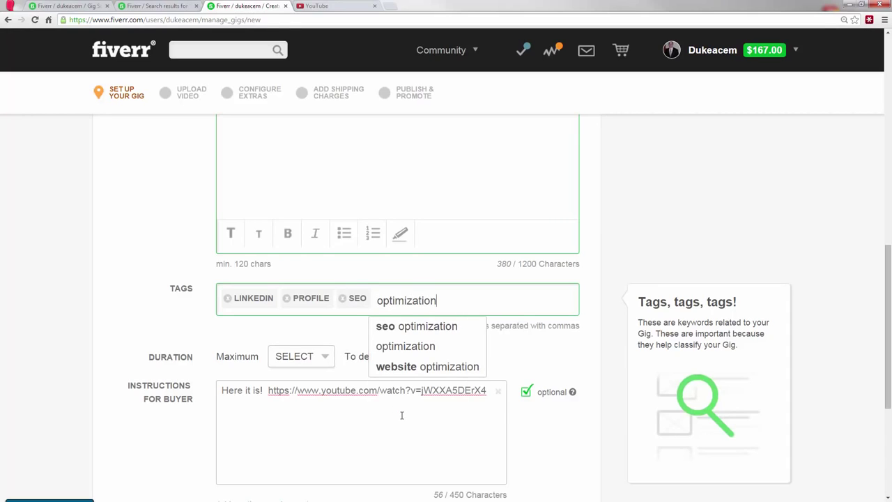
pyautogui.press('Return')
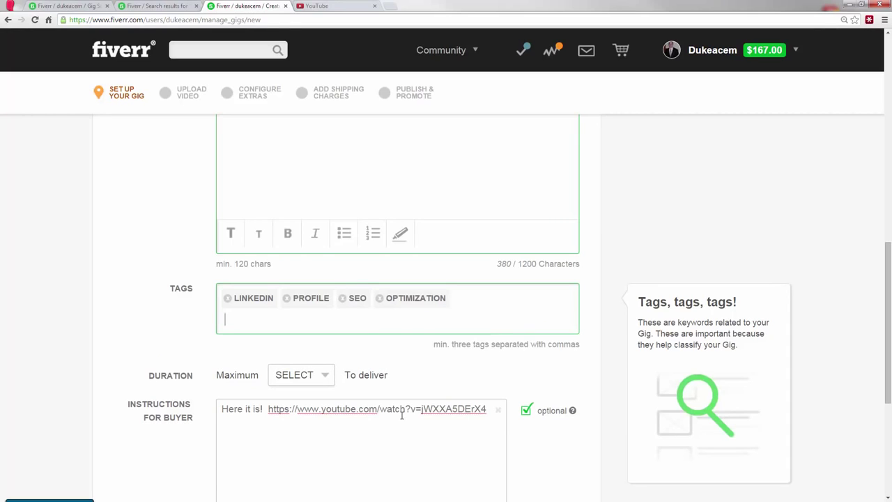
pyautogui.write('ranking')
pyautogui.press('Return')
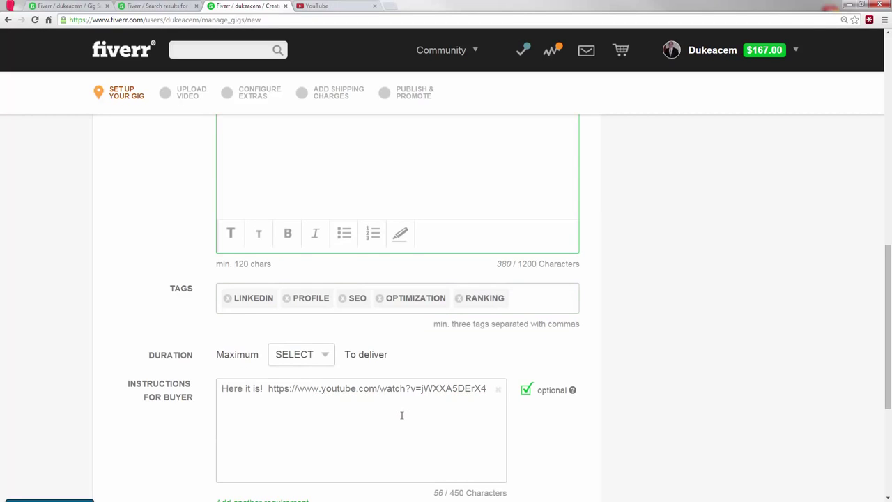
# Set the maximum delivery duration to 1 day and save the gig setup
pyautogui.scroll(-2, 397, 404)
pyautogui.scroll(-2, 387, 378)
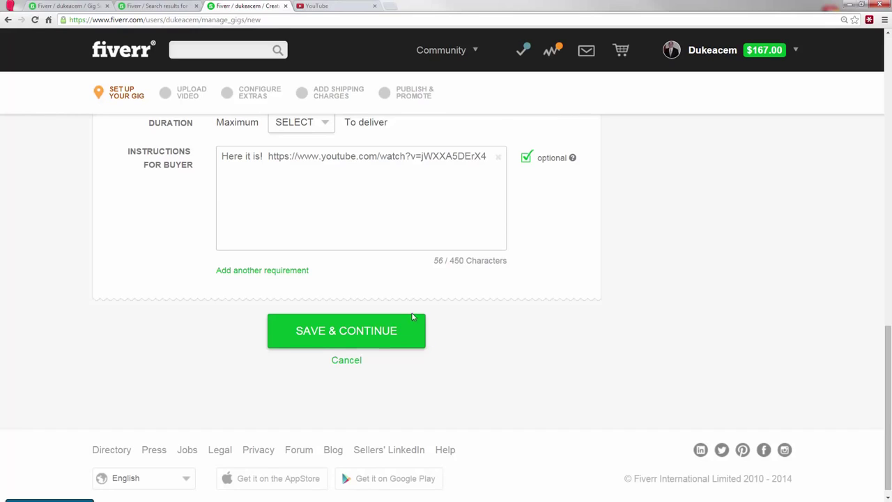
pyautogui.scroll(1, 412, 317)
pyautogui.click(392, 387)
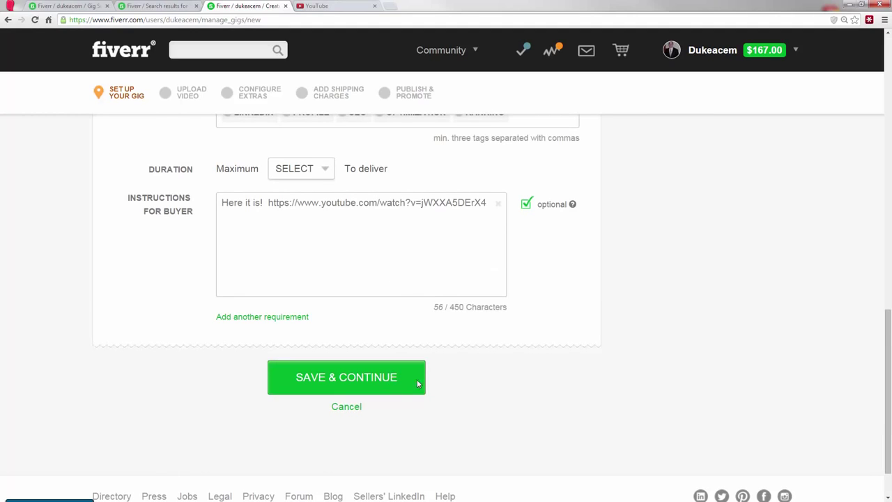
pyautogui.scroll(1, 320, 191)
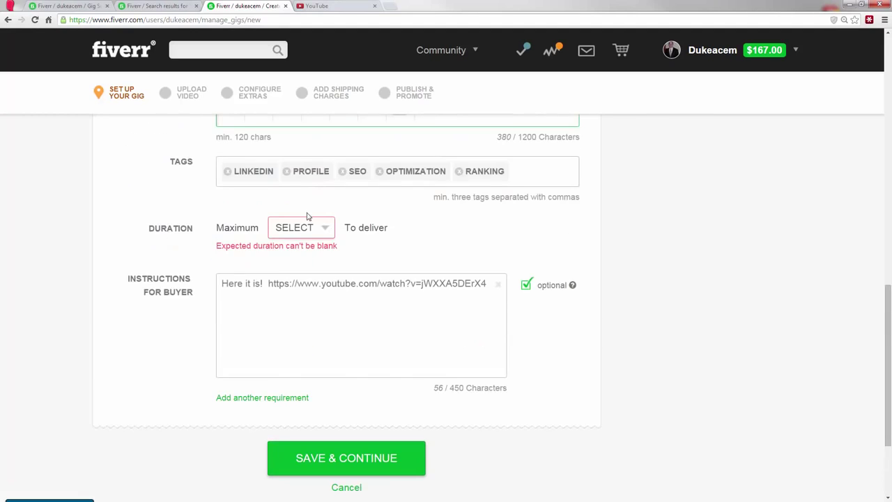
pyautogui.click(319, 230)
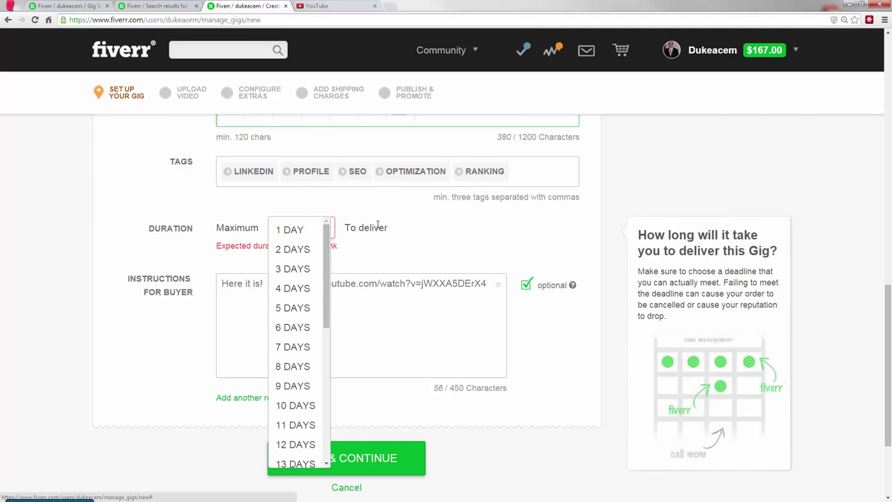
pyautogui.click(290, 232)
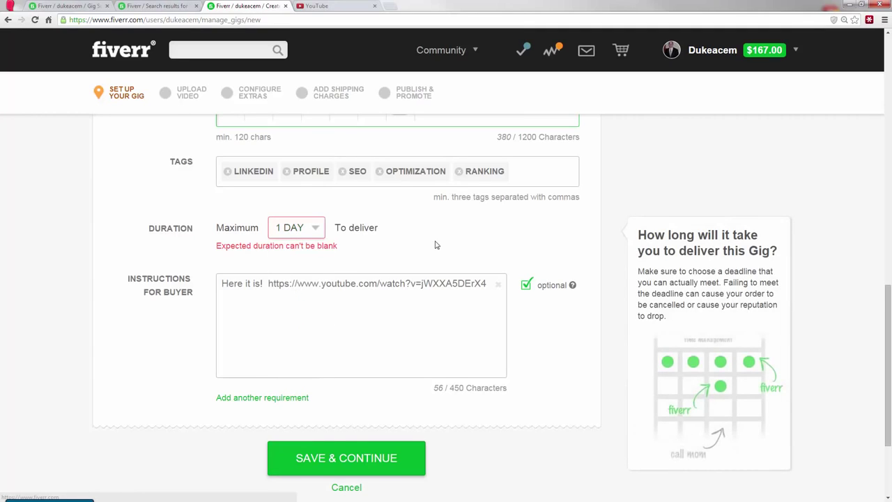
pyautogui.click(372, 458)
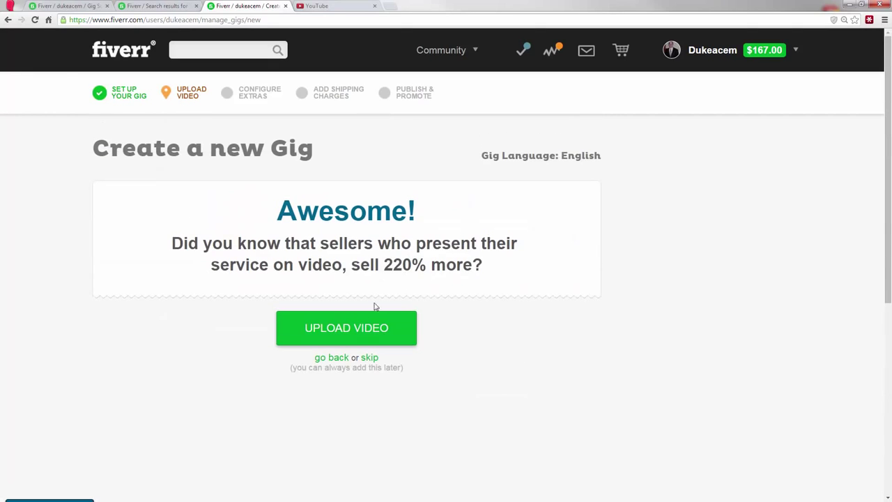
# Skip the video upload and enable the first custom gig extra for $20 with 5 additional days
pyautogui.click(371, 358)
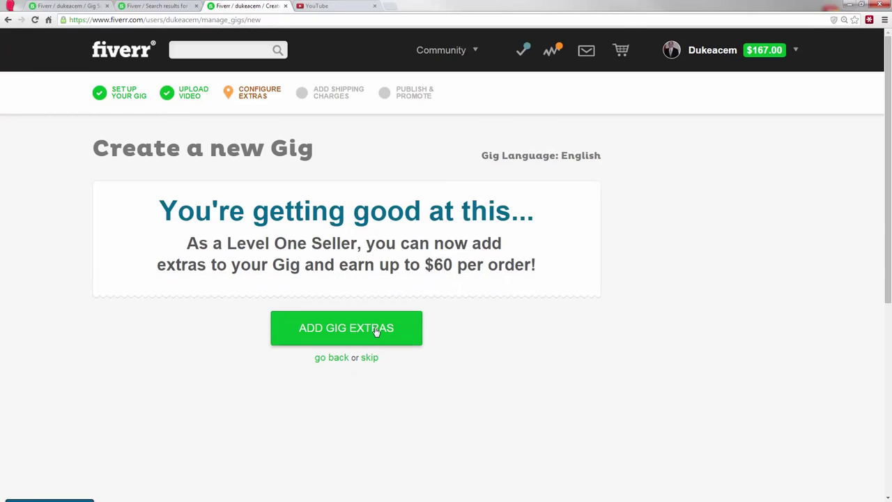
pyautogui.click(375, 334)
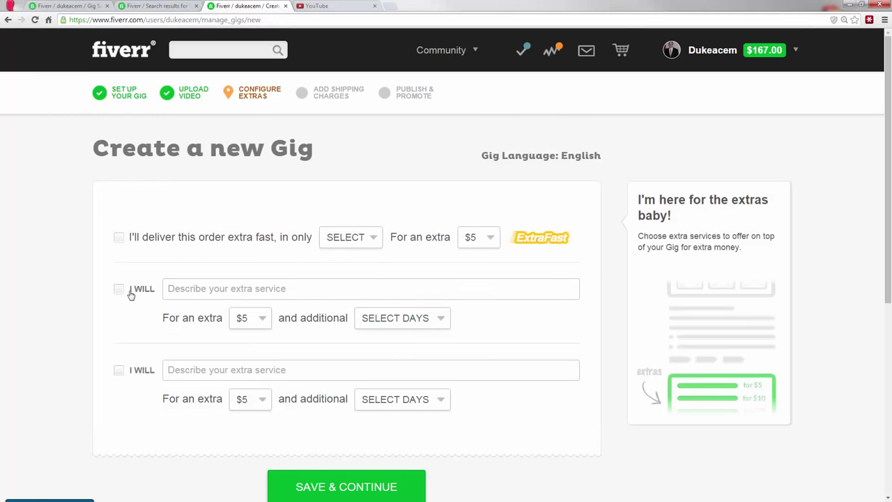
pyautogui.click(119, 289)
pyautogui.click(250, 321)
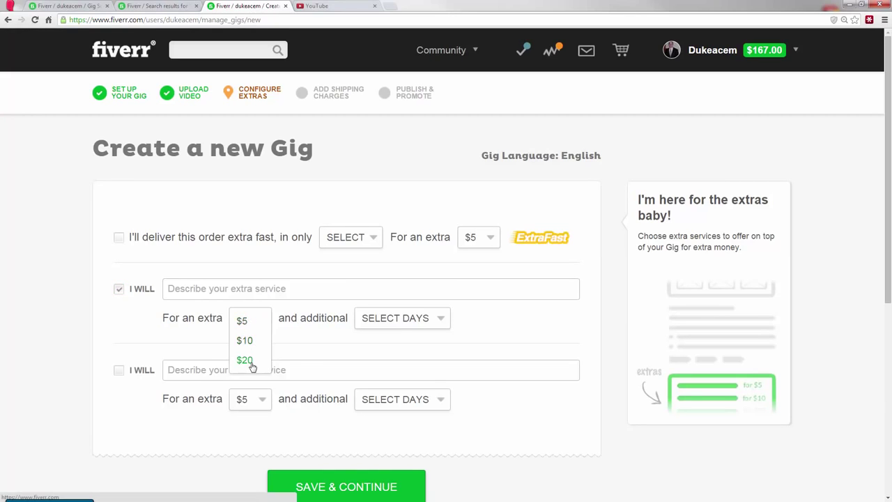
pyautogui.click(245, 361)
pyautogui.click(380, 318)
pyautogui.click(382, 436)
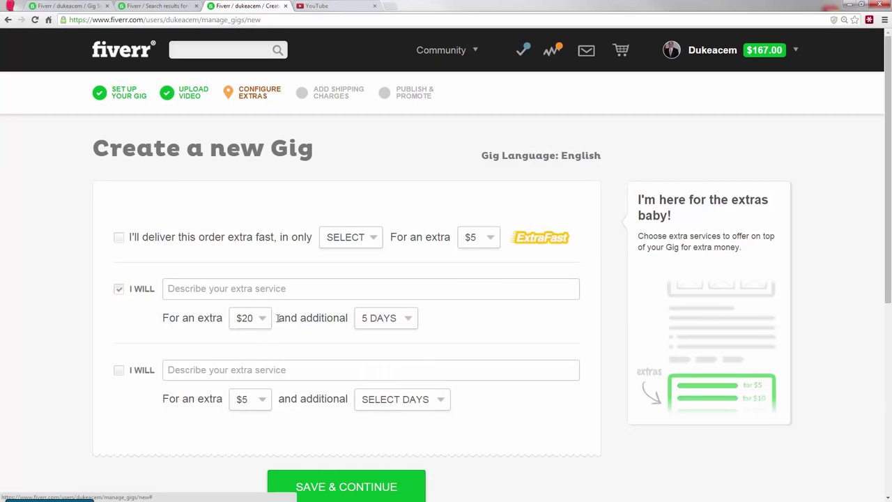
# Describe the $20 extra as "review your profile and recommend updates to rank higher" and save the gig extras
pyautogui.click(235, 287)
pyautogui.write('review you')
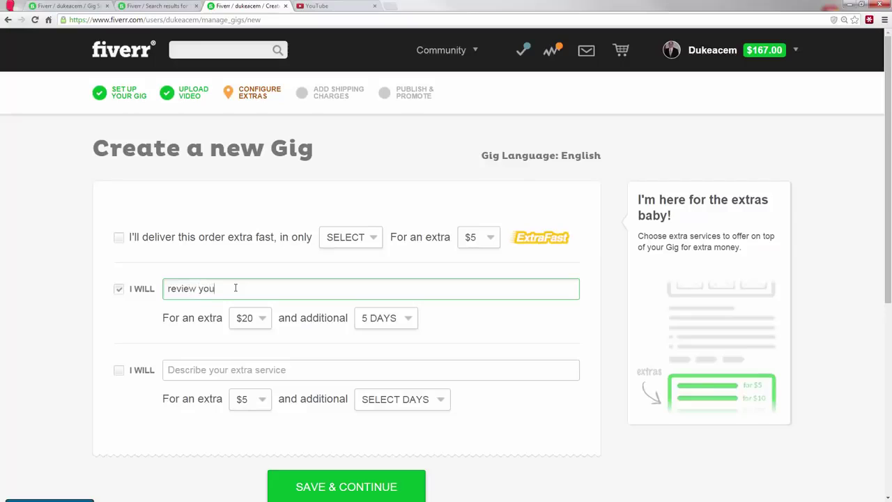
pyautogui.write('r profile and recommend updates to')
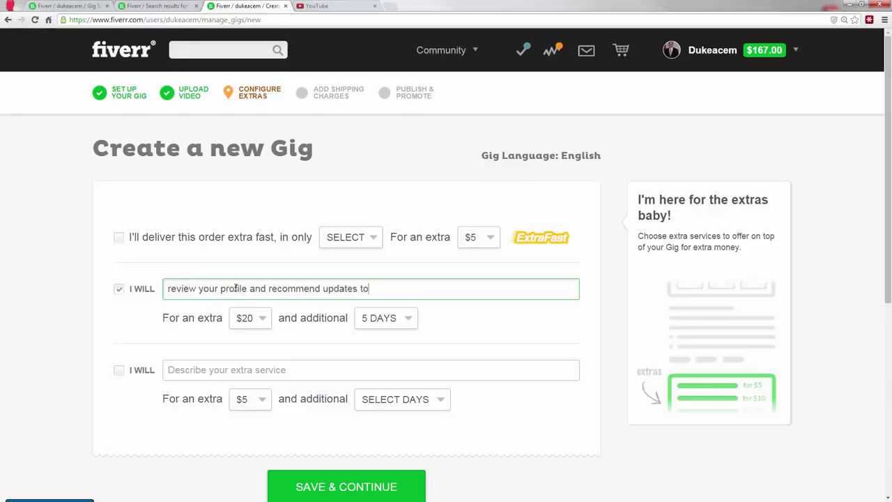
pyautogui.write(' rank higher')
pyautogui.scroll(-2, 234, 288)
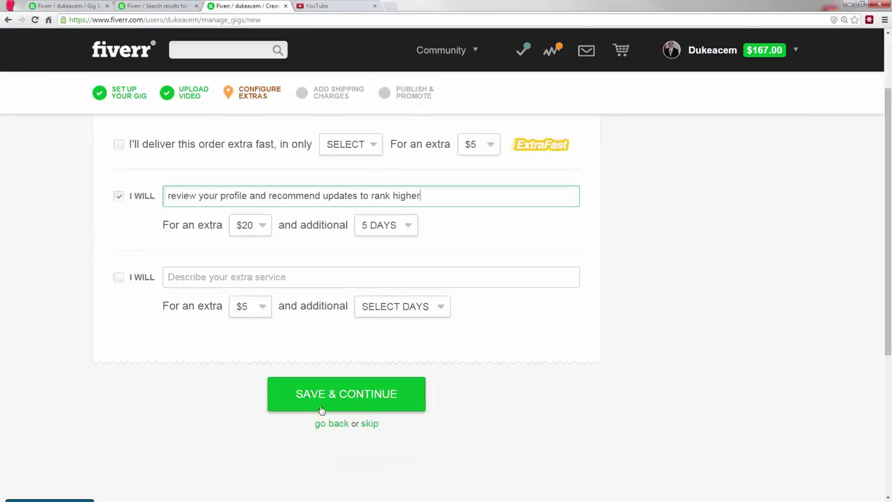
pyautogui.click(319, 350)
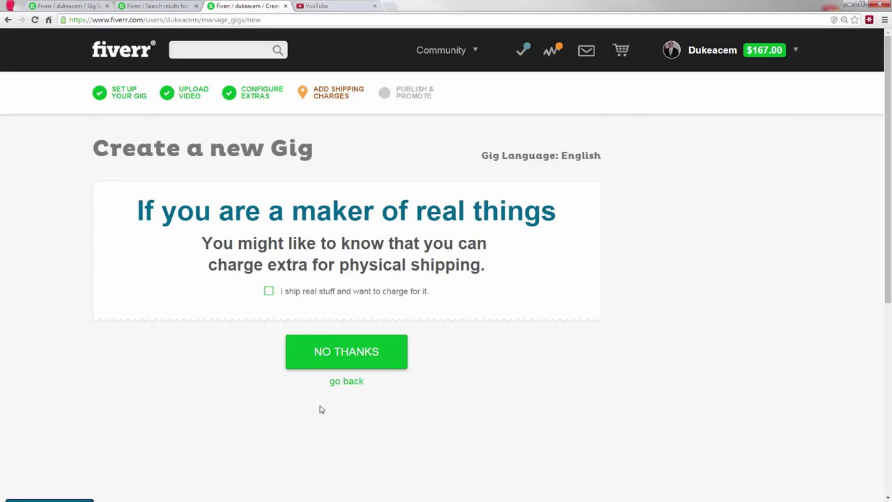
# Decline charging for physical shipping and publish the gig
pyautogui.click(343, 355)
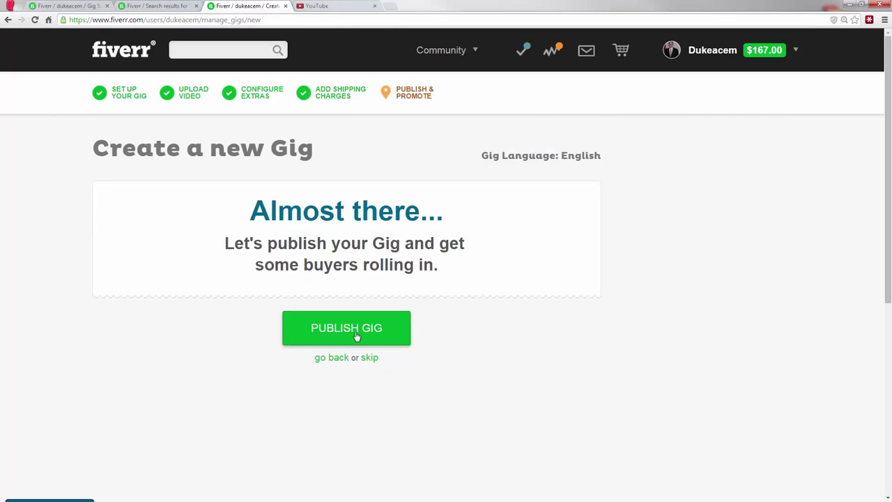
pyautogui.click(355, 337)
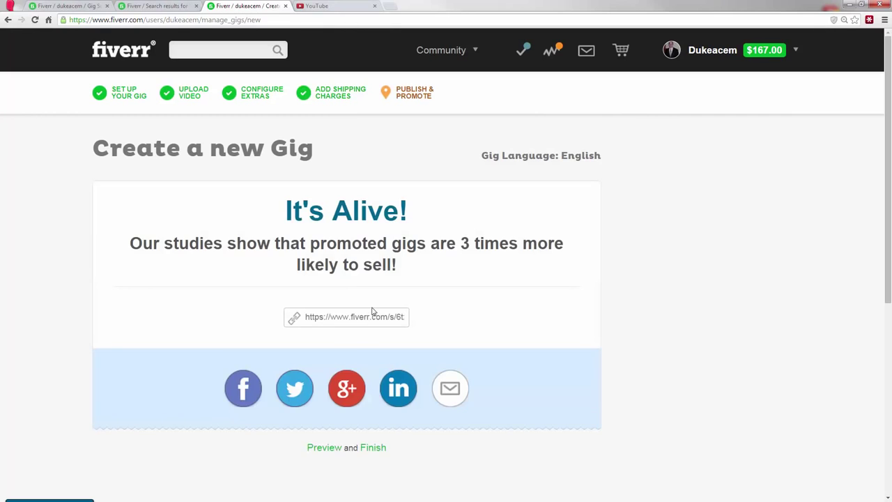
# Open the My Gigs page and check the newly published LinkedIn ranking gig in the active list
pyautogui.click(162, 5)
pyautogui.click(244, 5)
pyautogui.moveTo(712, 51)
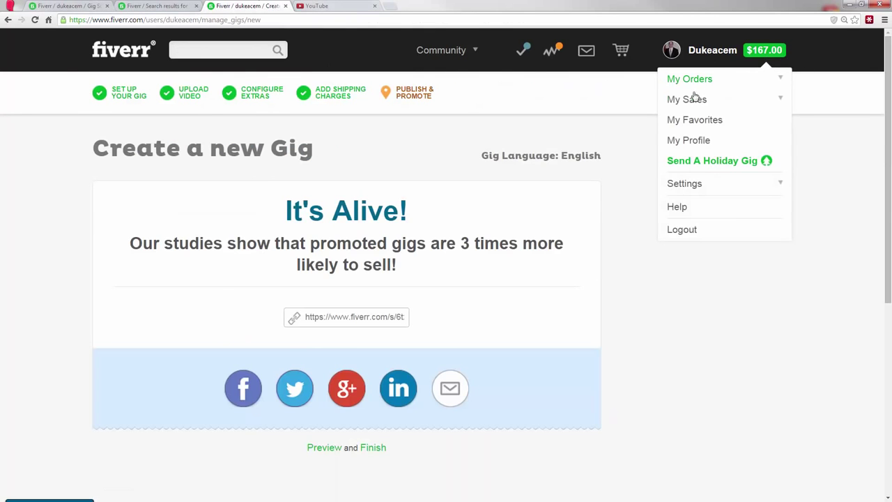
pyautogui.moveTo(695, 99)
pyautogui.click(694, 121)
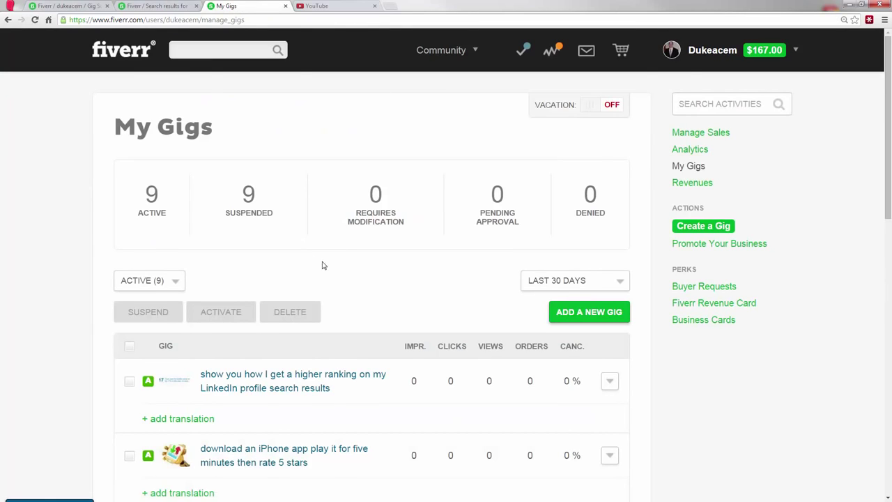
pyautogui.scroll(-1, 323, 266)
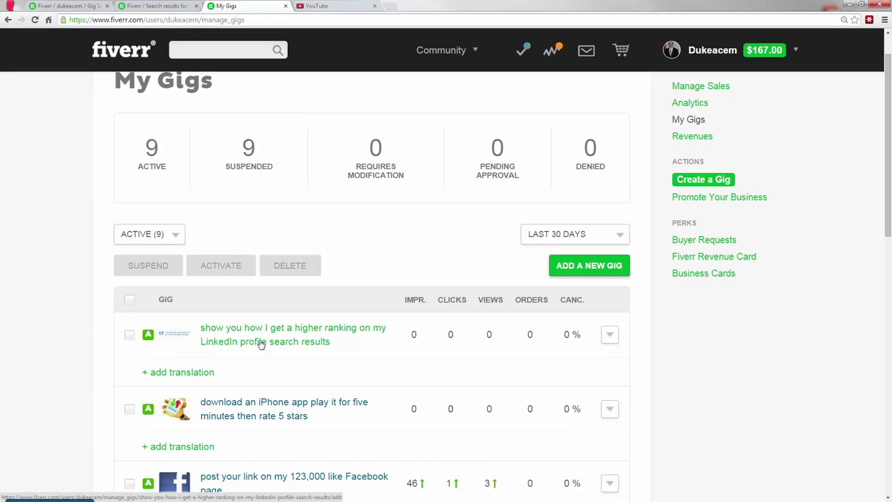
# Go back to the buyer requests, load more entries and look through them for the LinkedIn profile ranking request
pyautogui.hotkey('ctrl', '1')
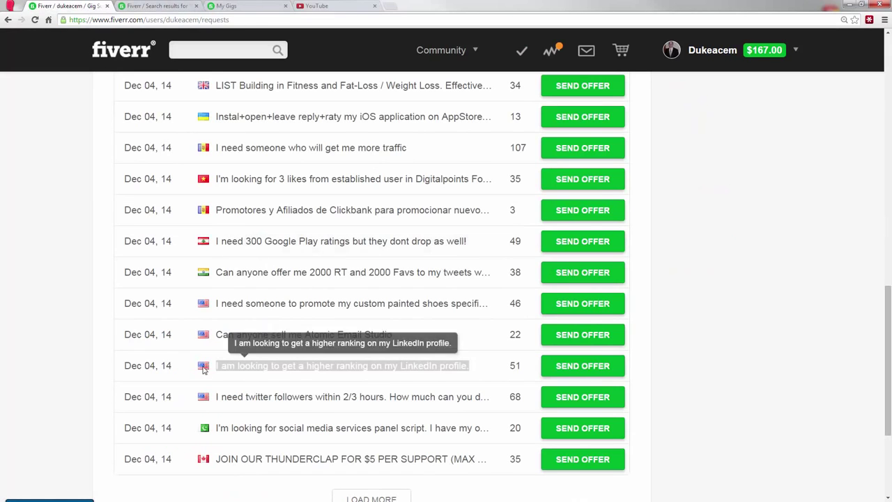
pyautogui.click(435, 366)
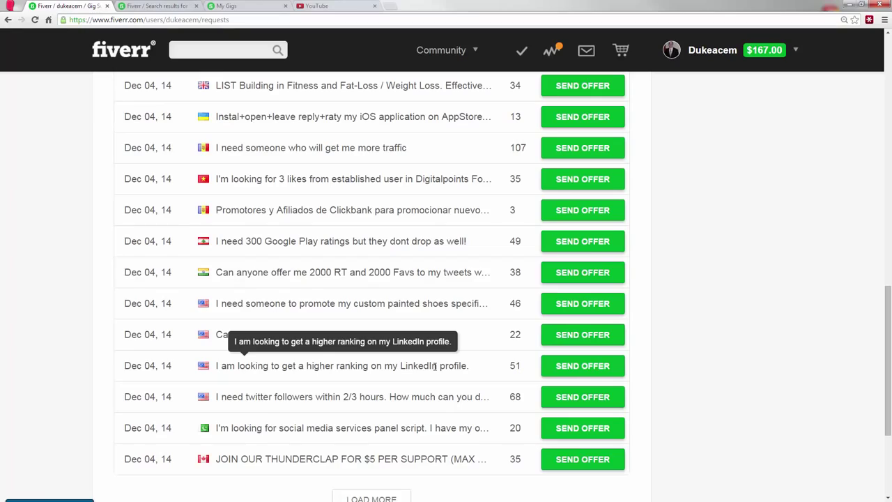
pyautogui.scroll(12, 435, 366)
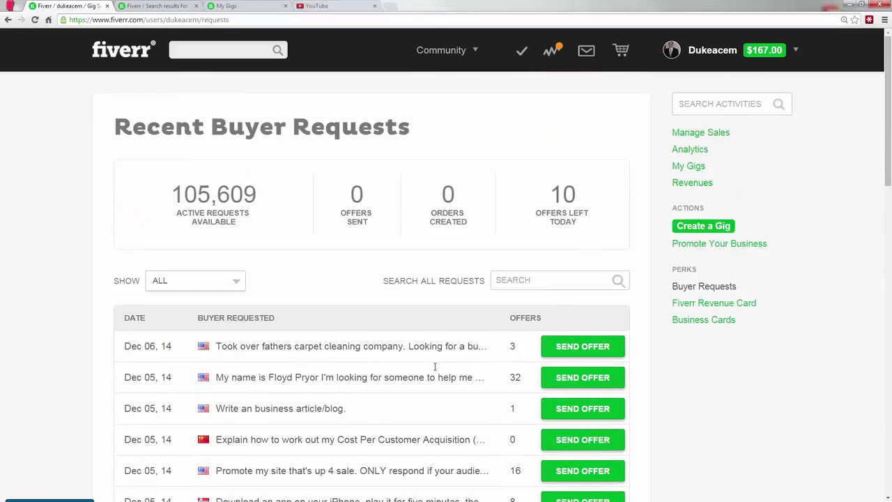
pyautogui.scroll(-5, 437, 376)
pyautogui.scroll(-10, 436, 376)
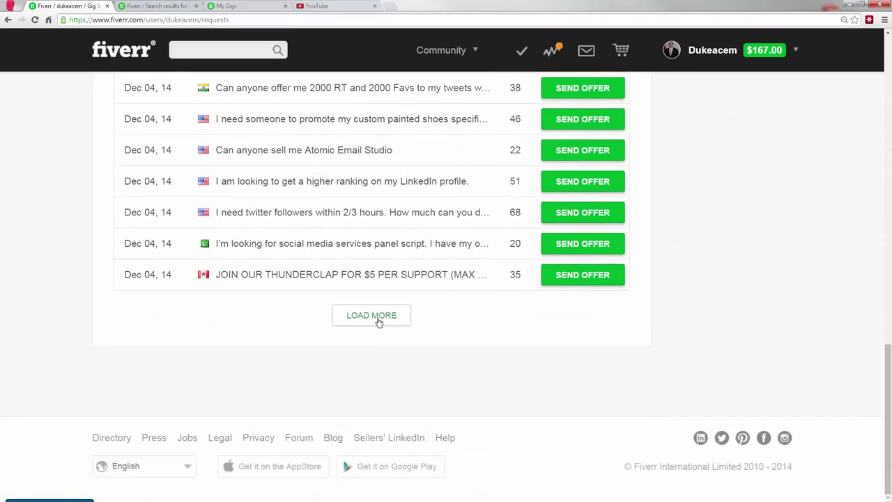
pyautogui.click(369, 317)
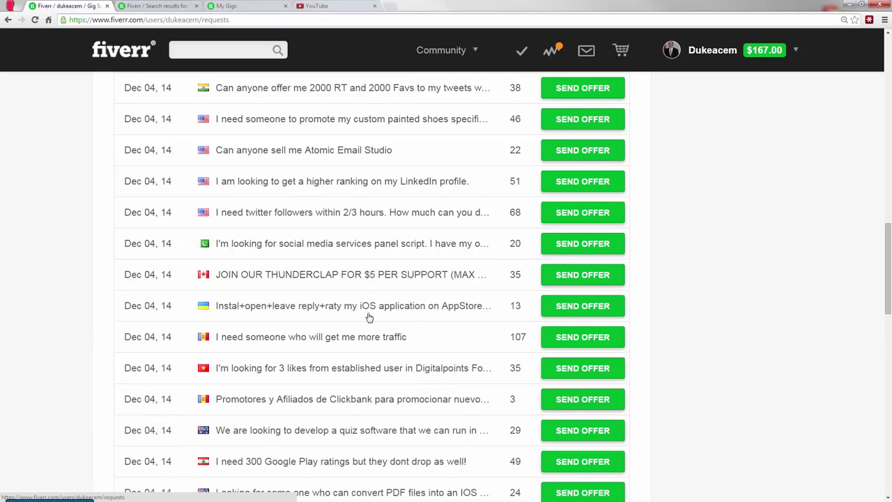
pyautogui.scroll(-2, 361, 306)
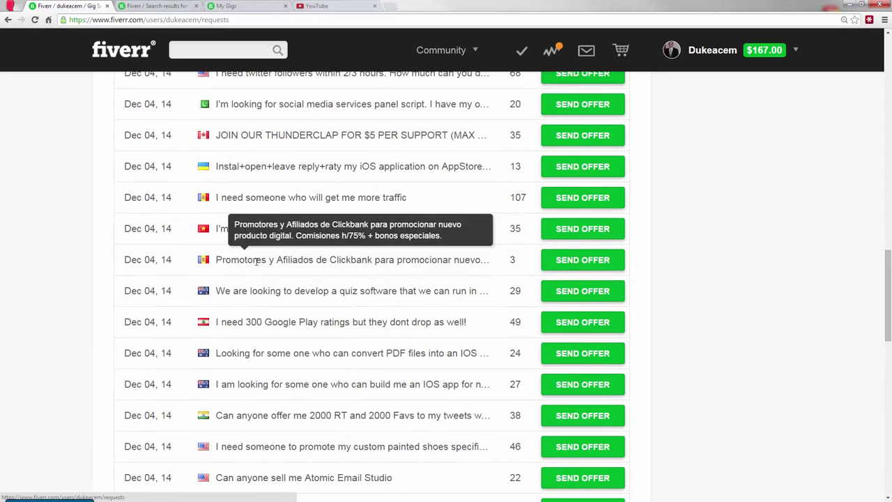
pyautogui.scroll(-1, 320, 411)
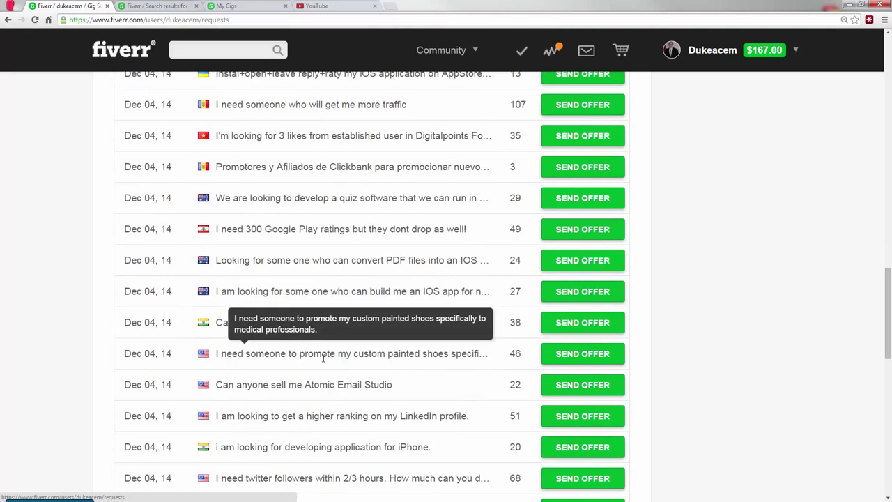
pyautogui.scroll(3, 324, 358)
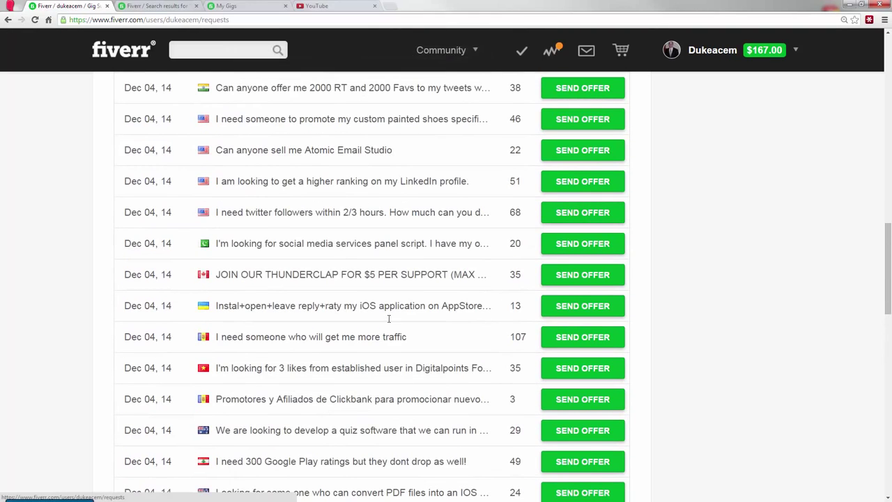
pyautogui.scroll(2, 389, 319)
pyautogui.scroll(-2, 380, 216)
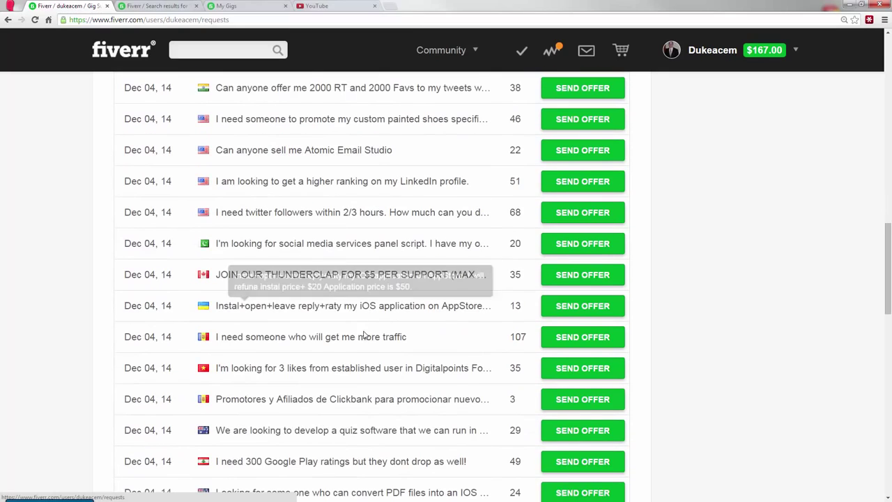
pyautogui.scroll(3, 363, 335)
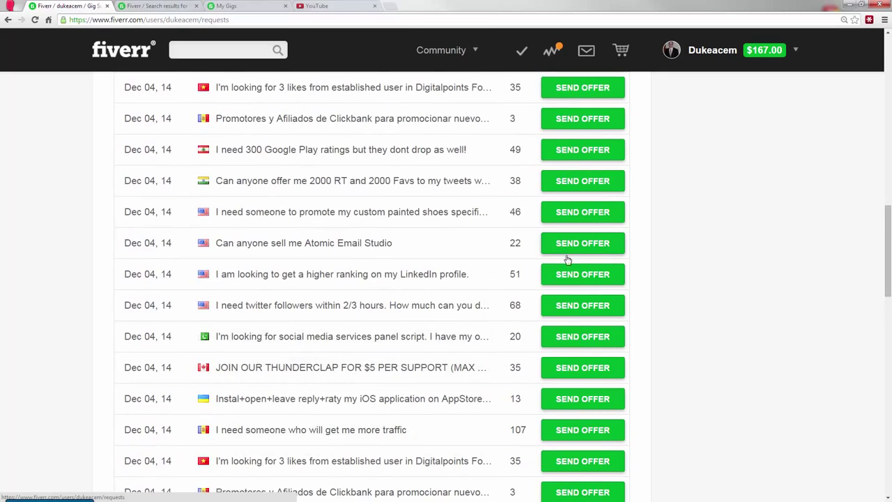
pyautogui.scroll(5, 478, 285)
pyautogui.scroll(-1, 477, 284)
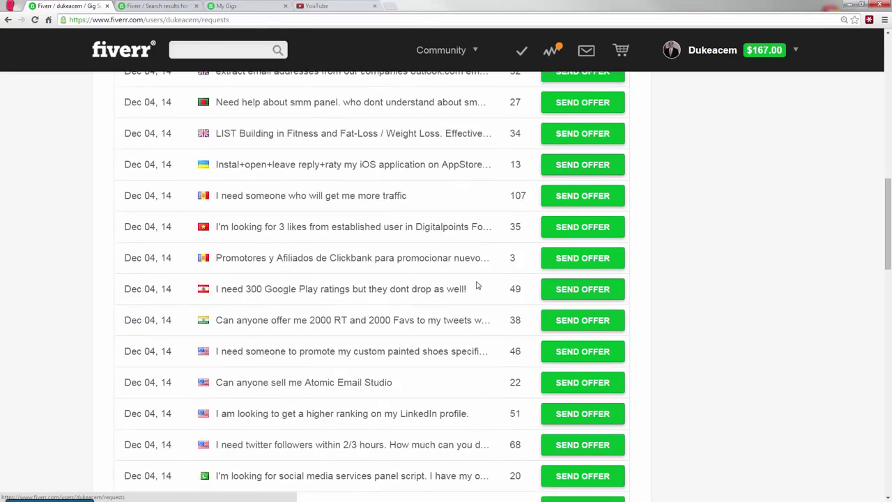
pyautogui.scroll(-3, 477, 286)
pyautogui.scroll(5, 476, 286)
pyautogui.scroll(1, 476, 287)
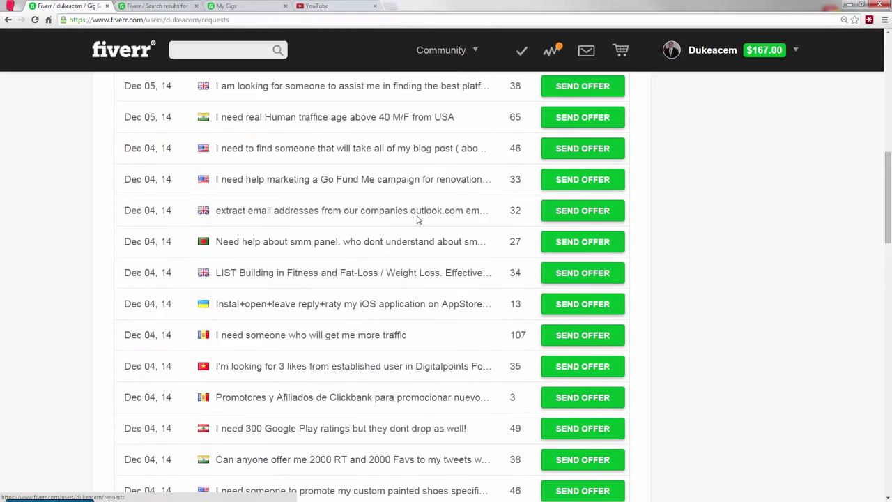
pyautogui.scroll(1, 418, 220)
# Find the LinkedIn ranking request by searching for "linked" and try to offer the matching gig, closing the offer without submitting
pyautogui.hotkey('ctrl', 'f')
pyautogui.write('linked')
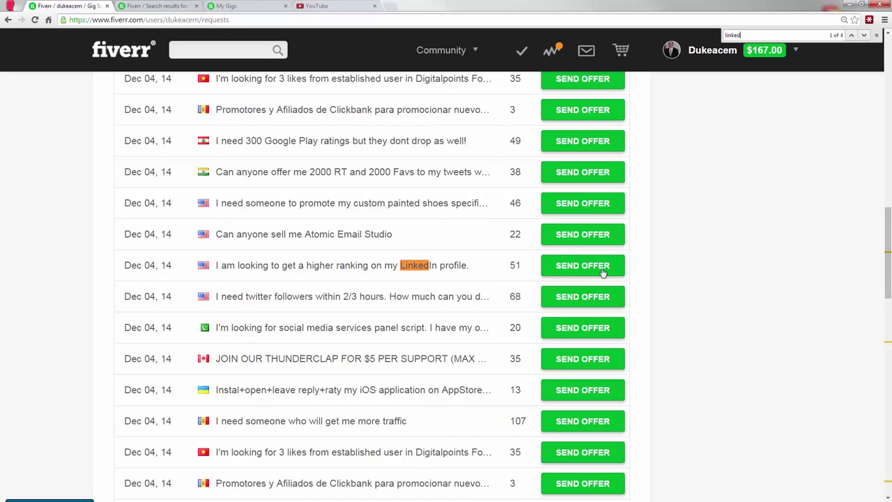
pyautogui.click(603, 272)
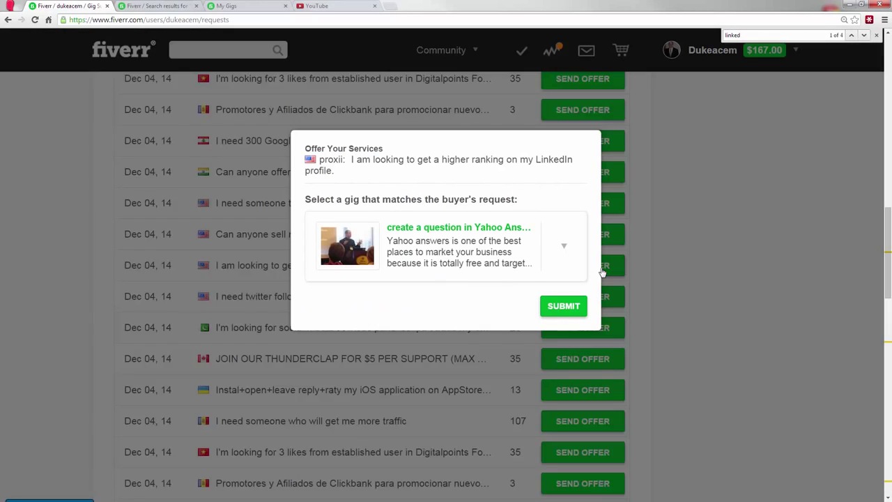
pyautogui.click(561, 246)
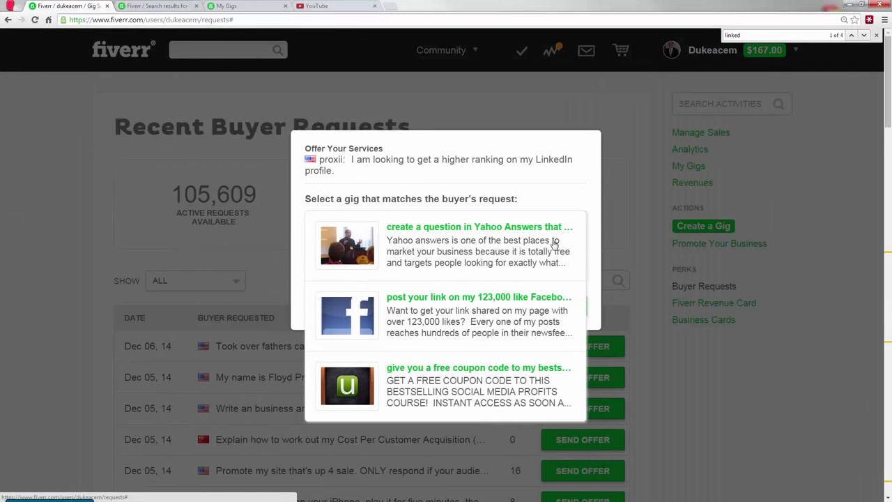
pyautogui.scroll(-2, 460, 299)
pyautogui.scroll(-1, 458, 296)
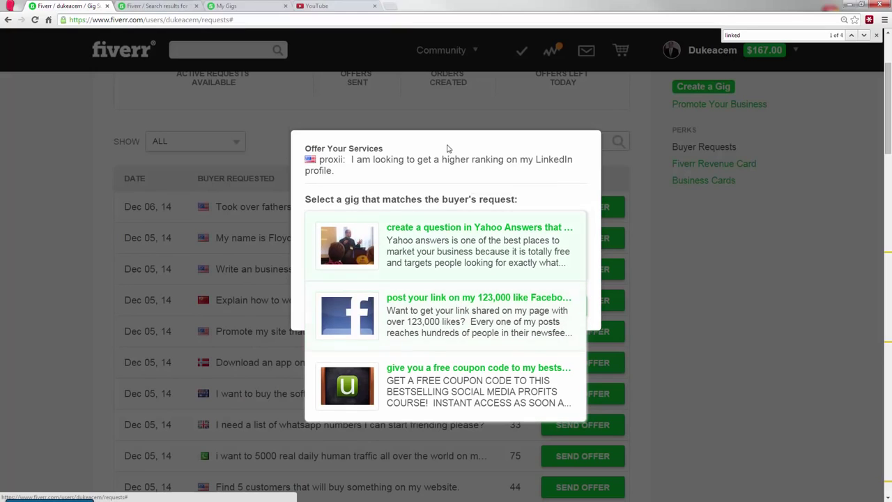
pyautogui.scroll(1, 462, 299)
pyautogui.scroll(-1, 460, 296)
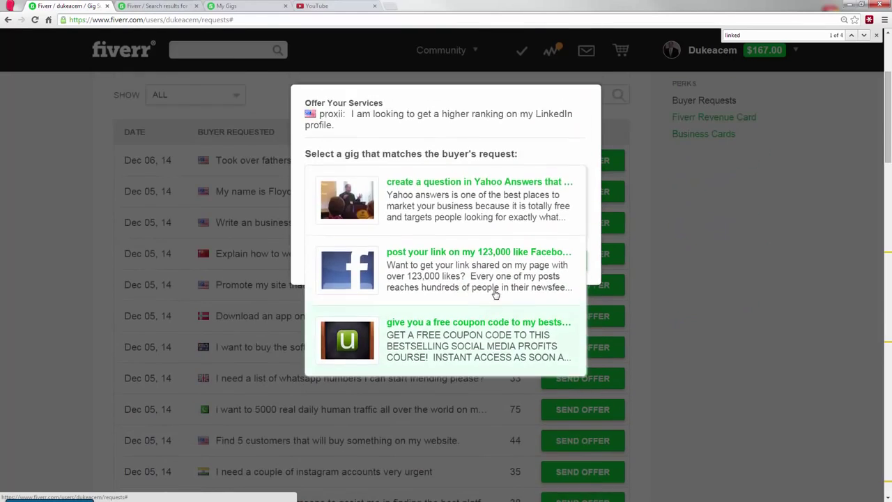
pyautogui.scroll(3, 483, 300)
pyautogui.click(94, 104)
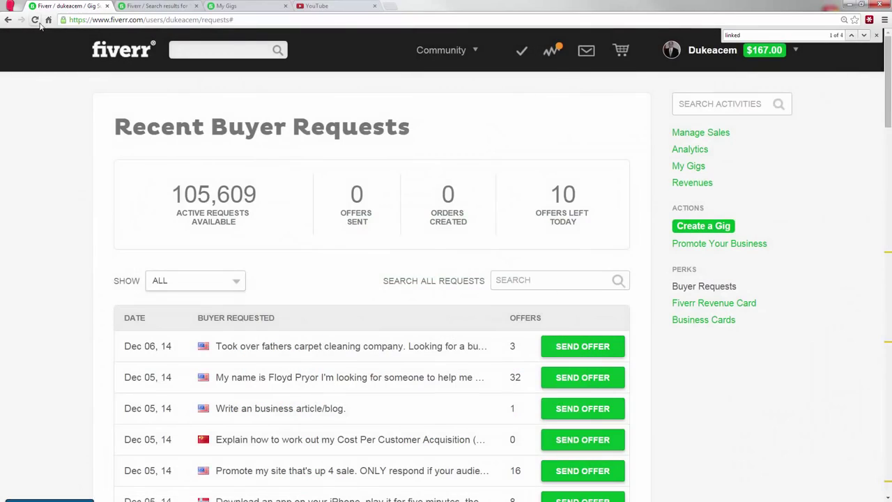
# Reload the buyer requests, search the page for "linkedin" and load more requests
pyautogui.scroll(-3, 484, 278)
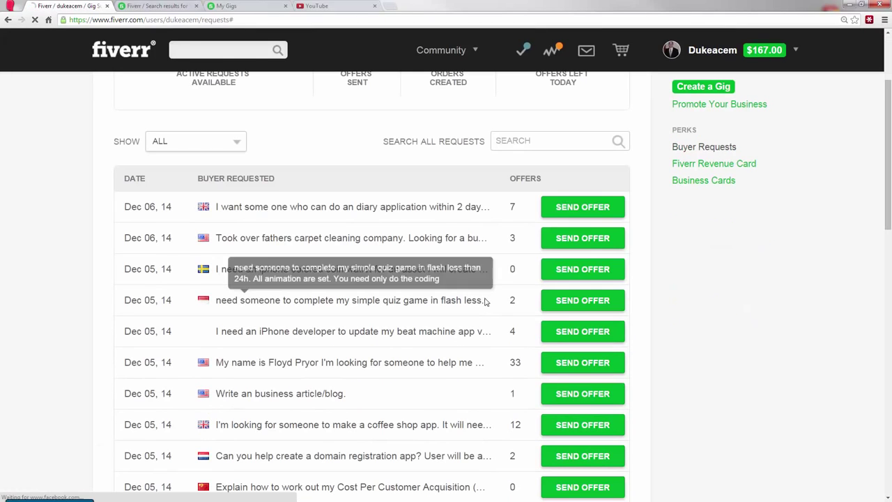
pyautogui.hotkey('ctrl', 'f')
pyautogui.write('linkedin')
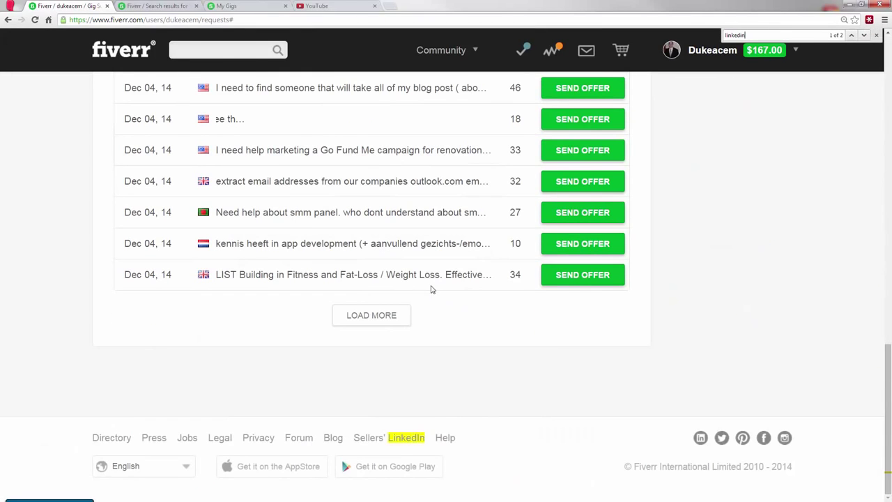
pyautogui.scroll(3, 430, 289)
pyautogui.scroll(-3, 418, 290)
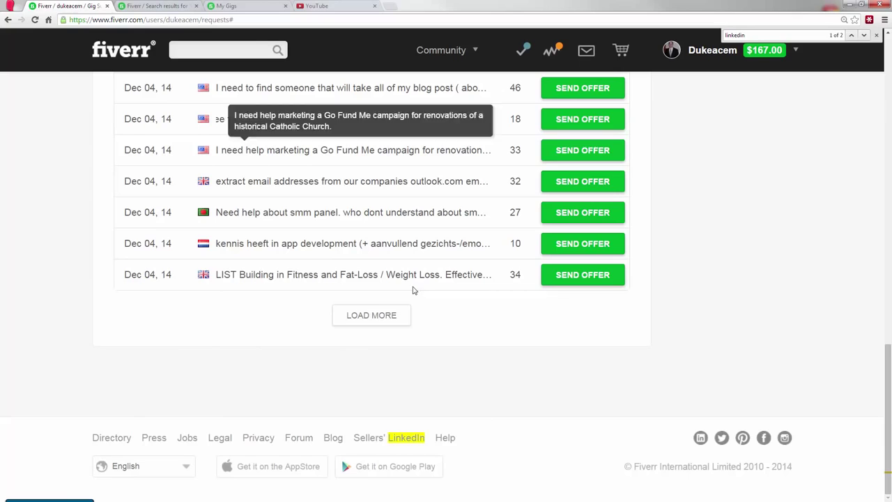
pyautogui.click(369, 315)
# Search the extended request list for "linkedin" to locate the request for a higher profile ranking
pyautogui.hotkey('ctrl', 'f')
pyautogui.press('Return')
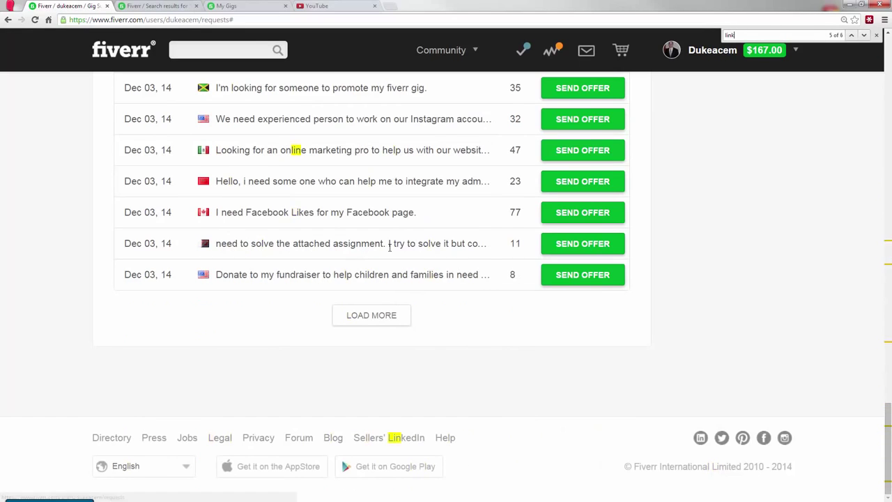
pyautogui.click(862, 36)
pyautogui.click(863, 36)
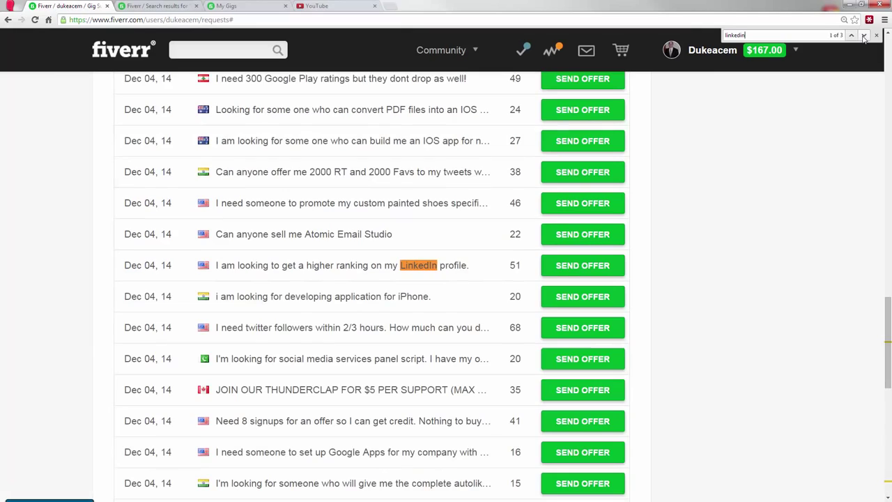
# Submit the "show you how I get a higher ranking on my LinkedIn profile search results" gig as an offer for that request
pyautogui.click(598, 274)
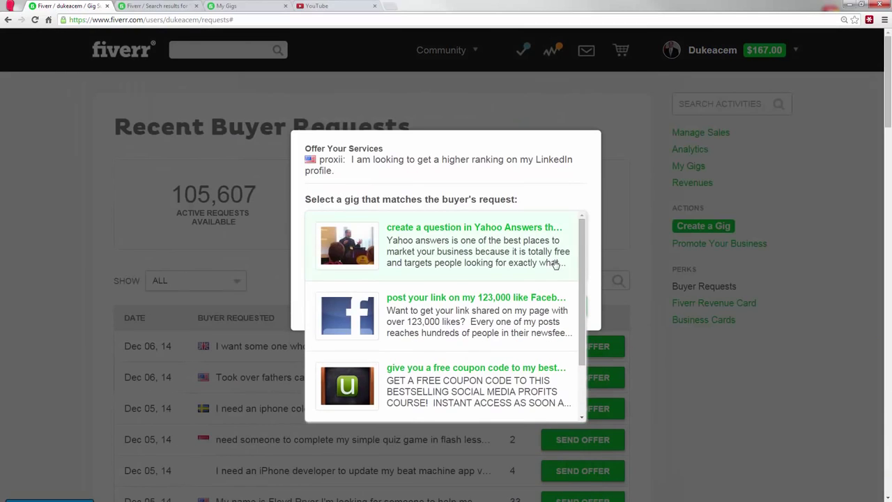
pyautogui.scroll(-3, 555, 263)
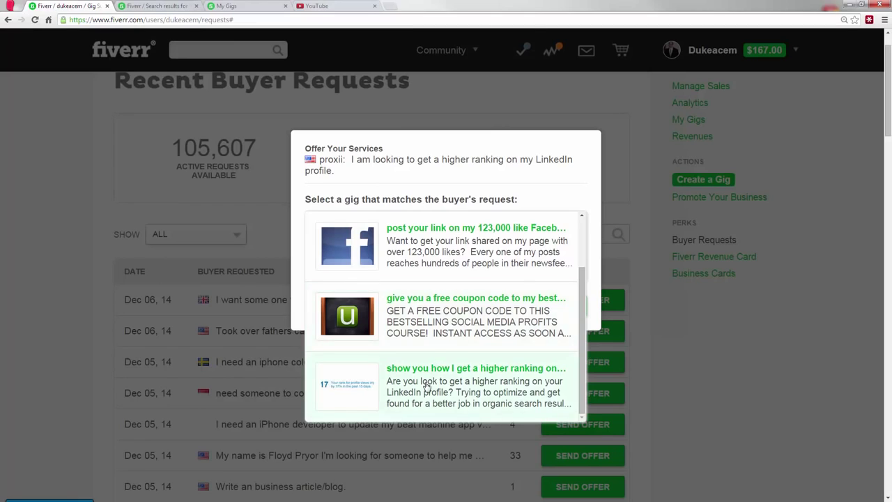
pyautogui.click(425, 383)
pyautogui.click(567, 310)
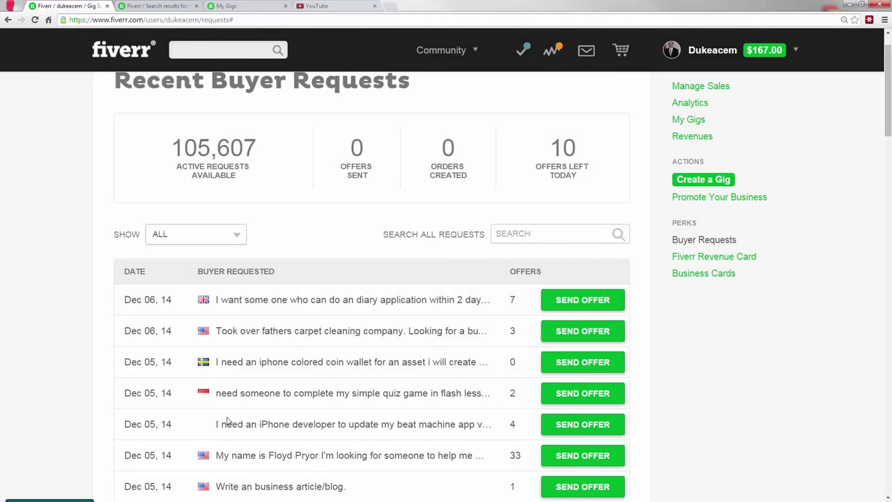
# Look over the remaining buyer requests, and review the active gigs' impressions, clicks, views and orders in My Gigs
pyautogui.scroll(-7, 227, 420)
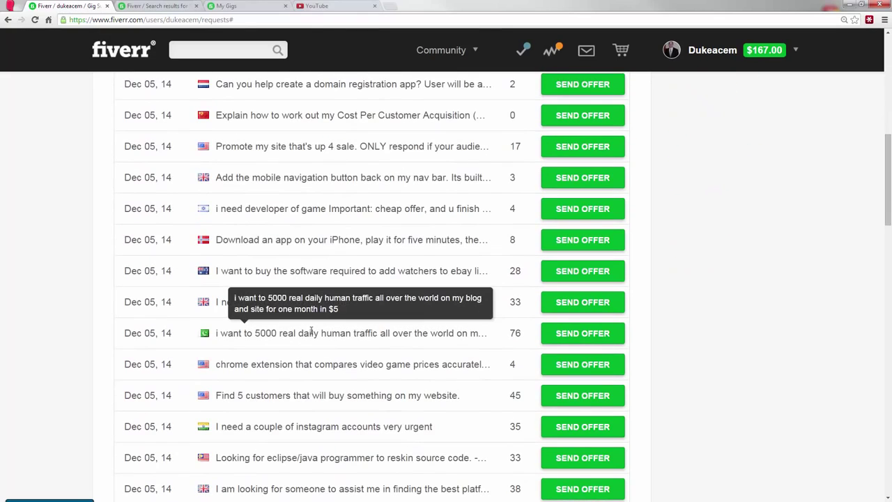
pyautogui.scroll(-6, 311, 331)
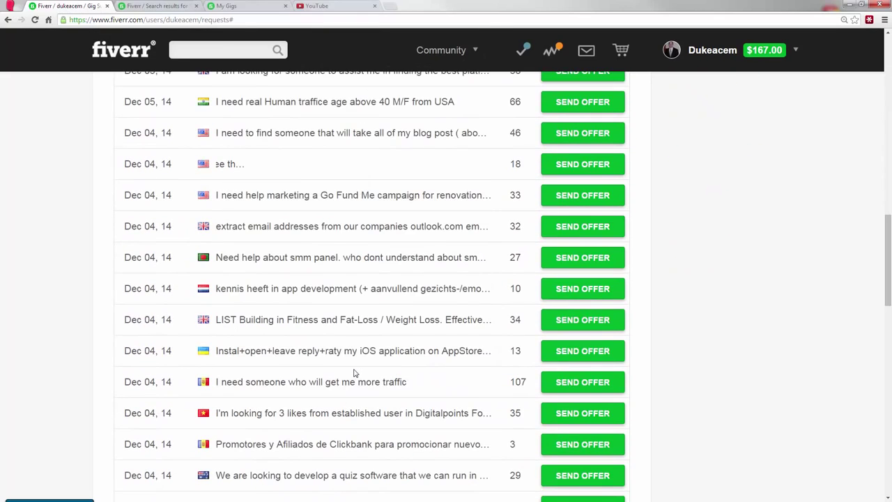
pyautogui.click(234, 6)
pyautogui.scroll(-1, 430, 261)
pyautogui.scroll(-1, 430, 262)
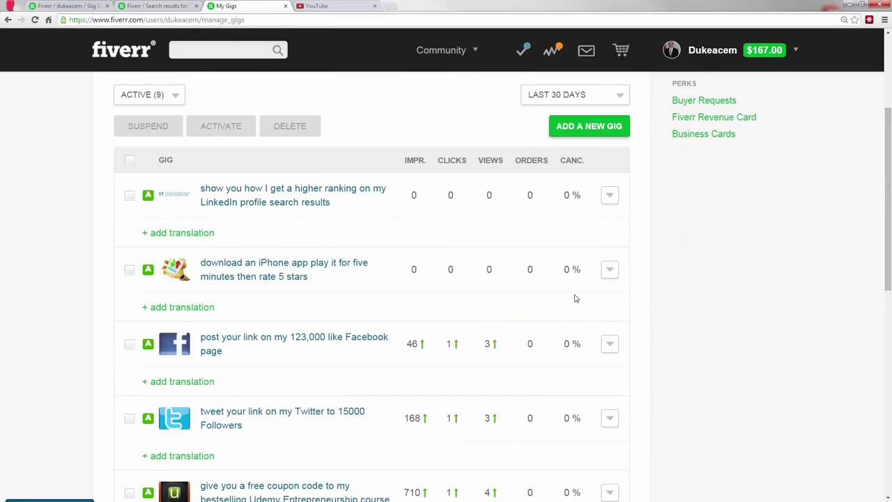
pyautogui.scroll(-2, 563, 295)
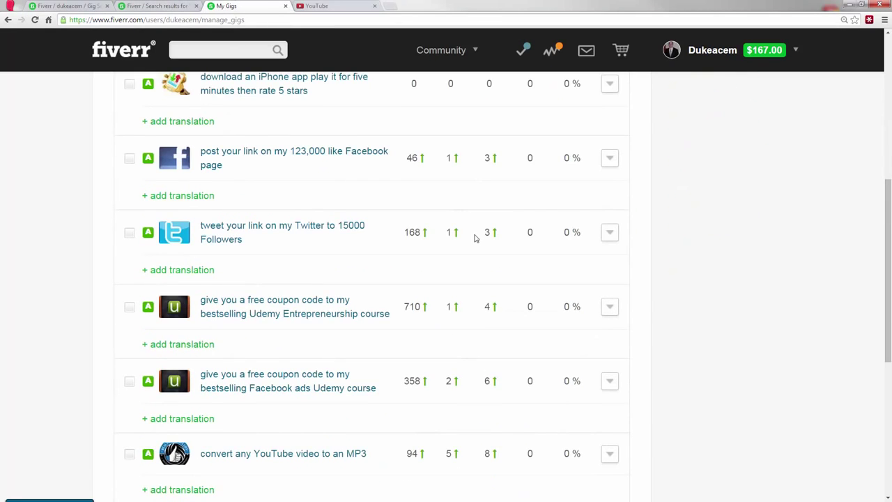
pyautogui.scroll(-2, 474, 238)
pyautogui.scroll(5, 473, 235)
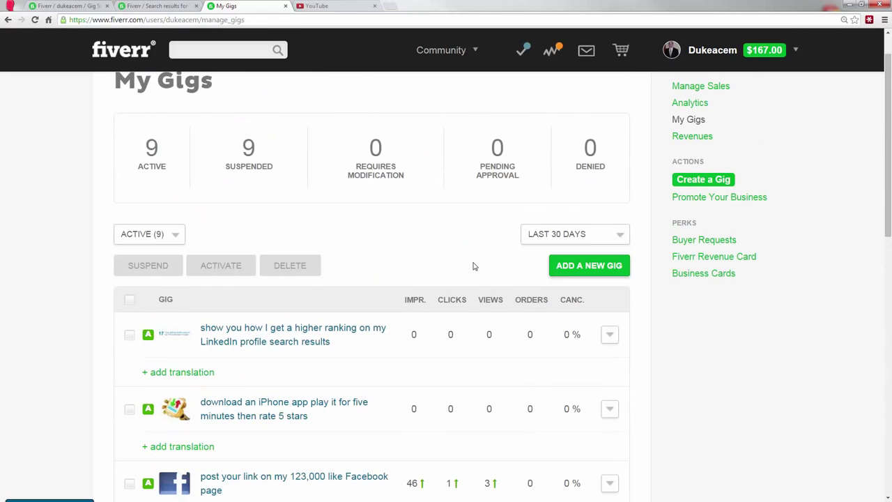